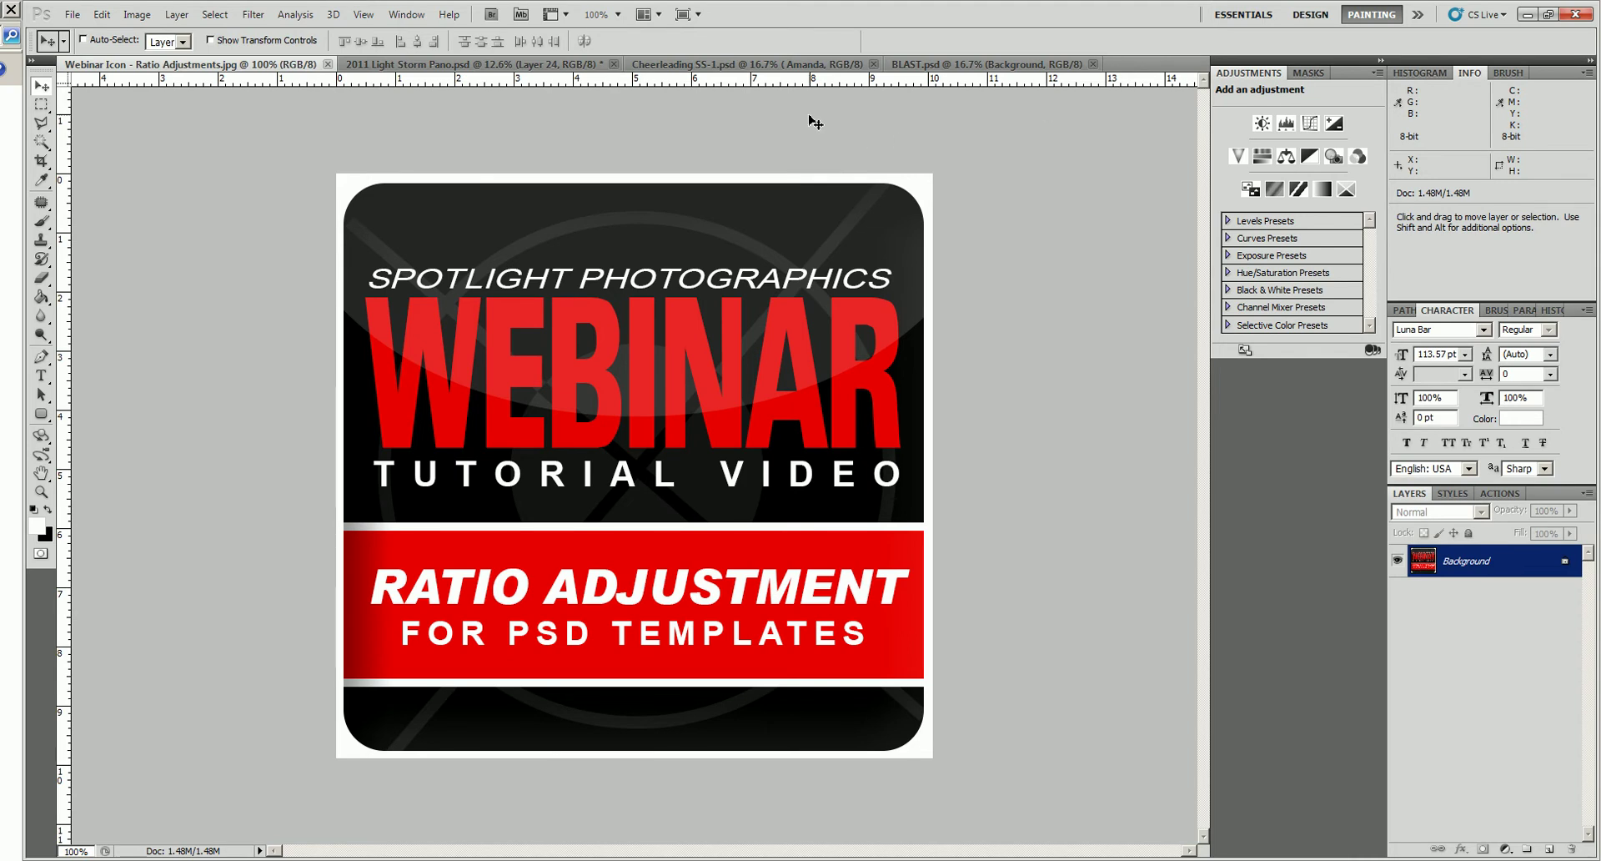
Look over the 2011 Light Storm Pano and Cheerleading SS-1 documents, then bring up BLAST.psd.
click(454, 67)
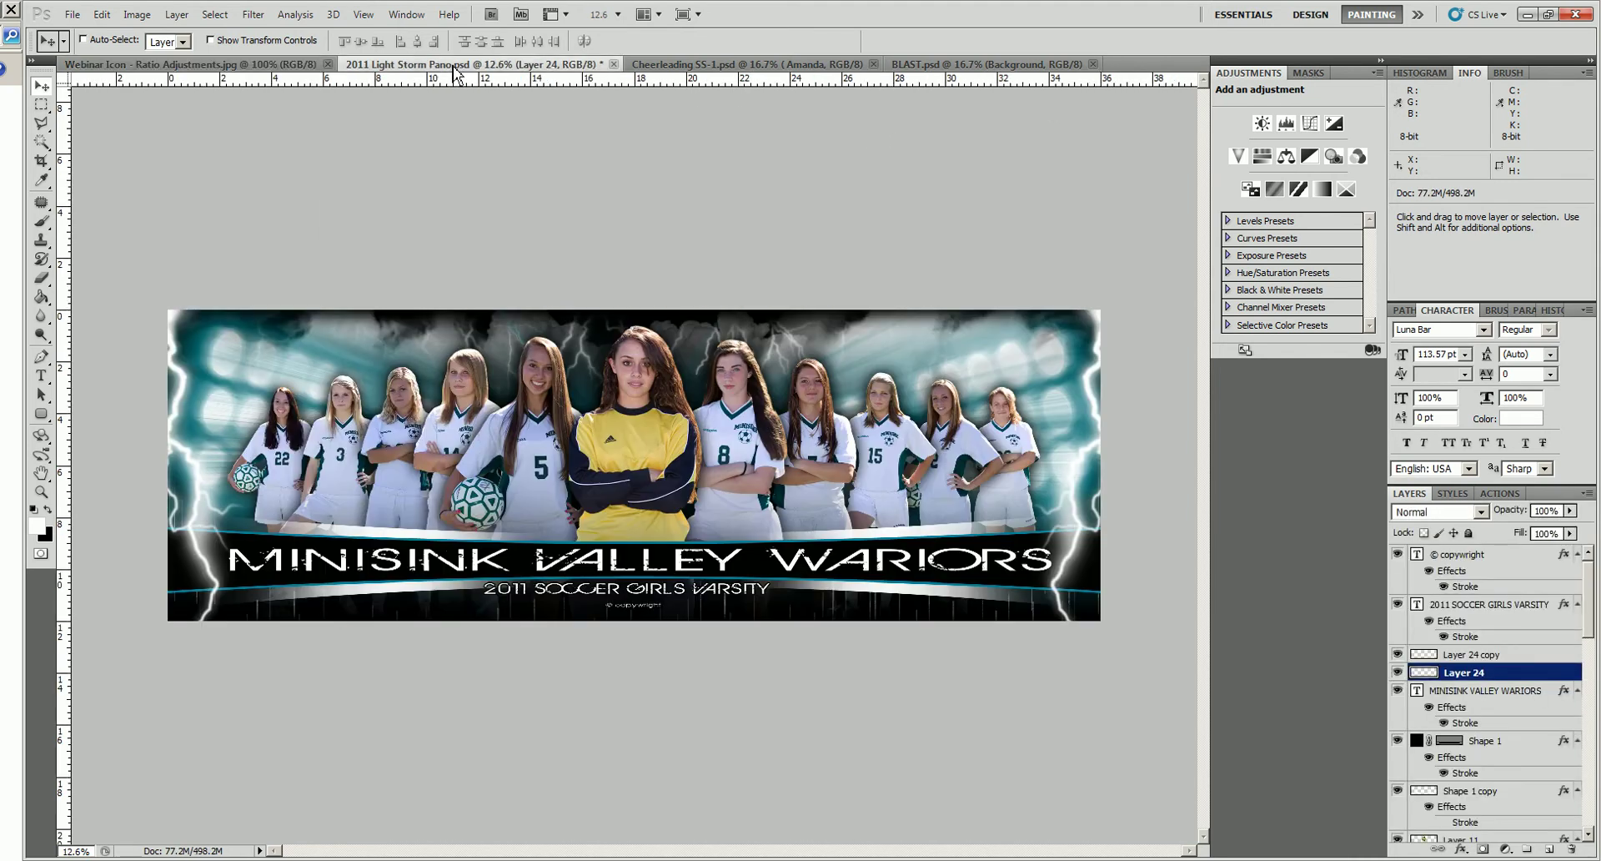
click(743, 67)
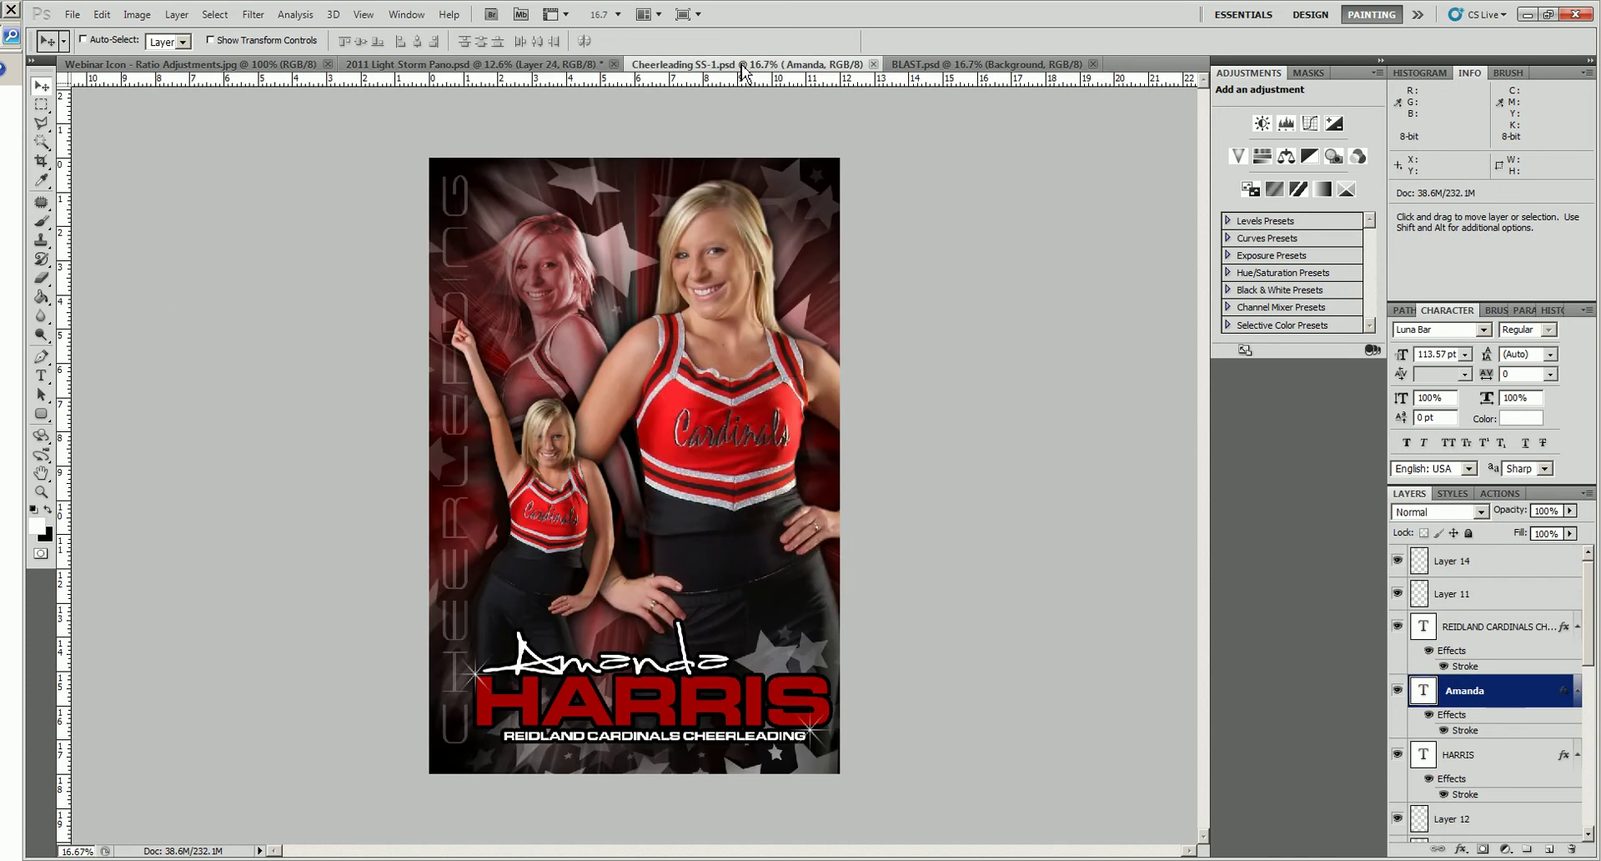
click(920, 70)
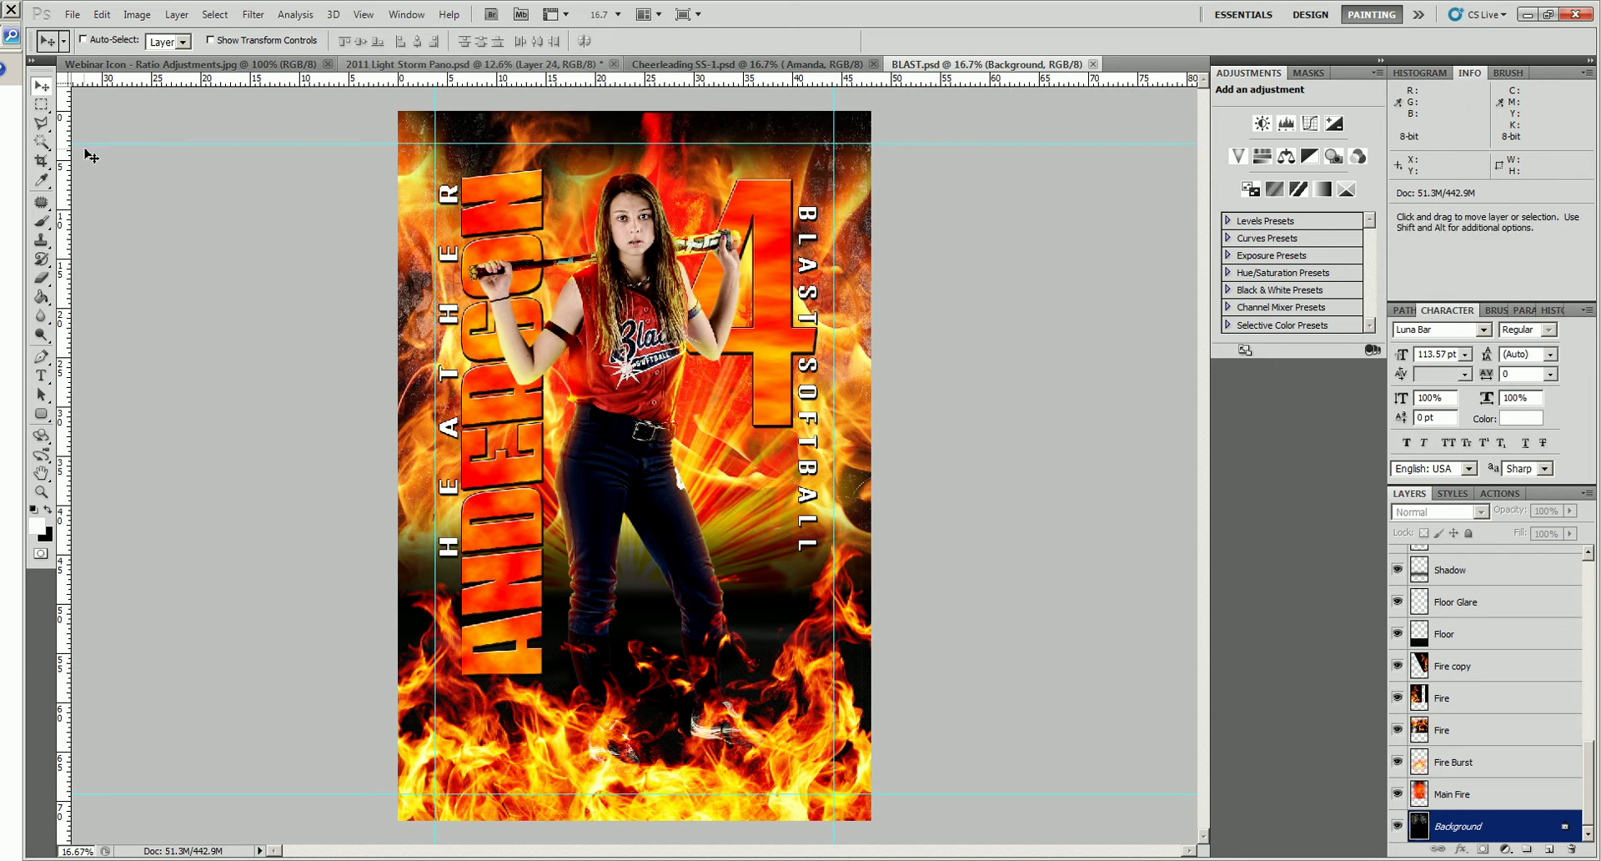
With the Crop tool active, check BLAST.psd's Image Size is 48 x 72 in without changing it.
click(44, 163)
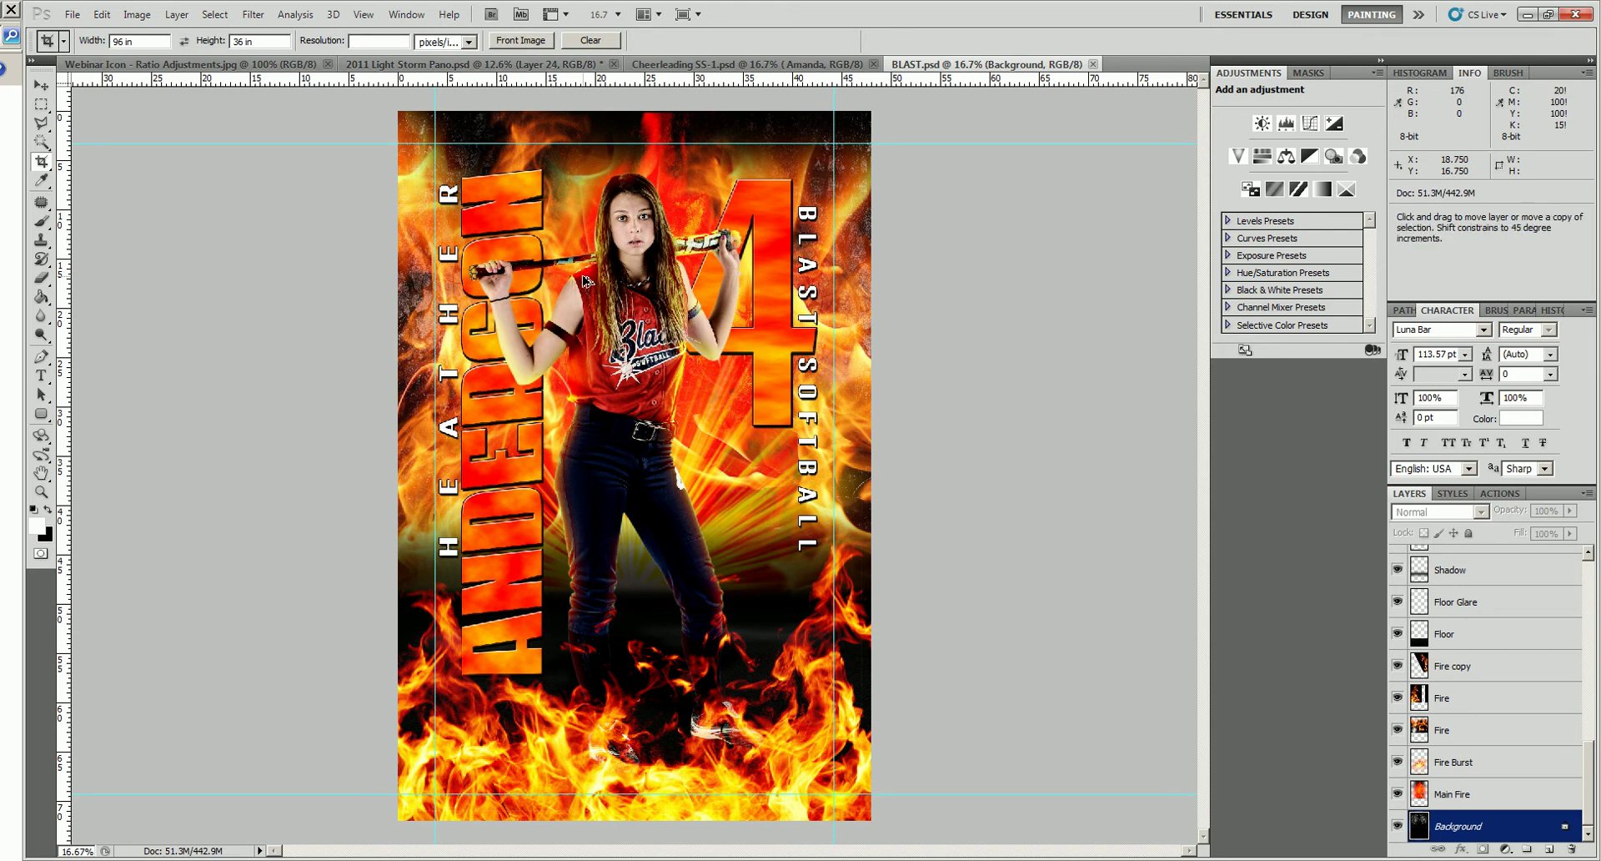
key(ctrl+alt+i)
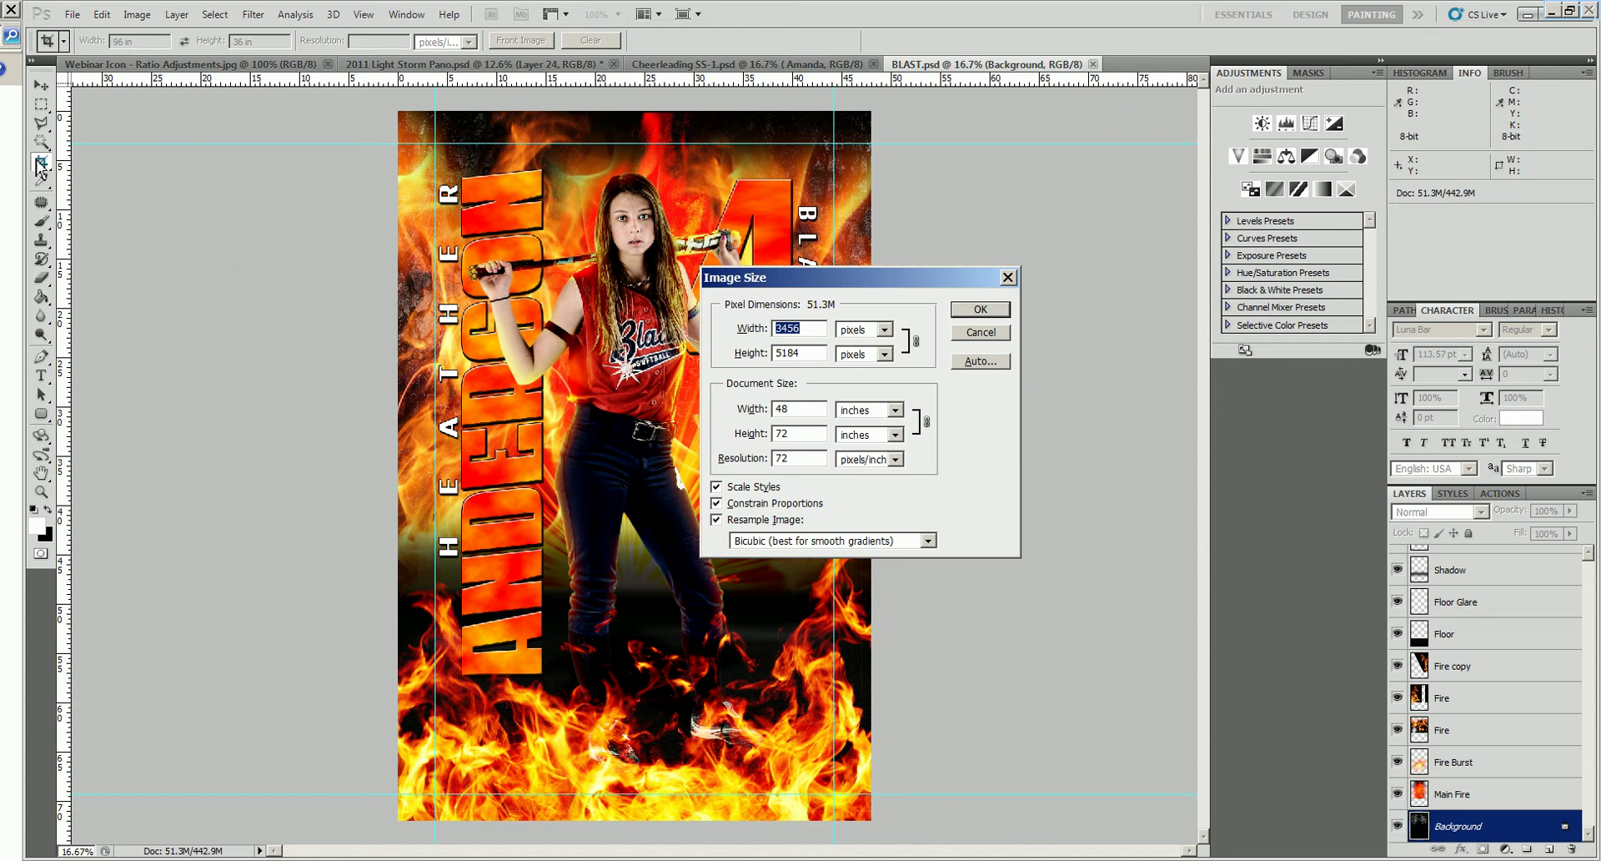
click(959, 335)
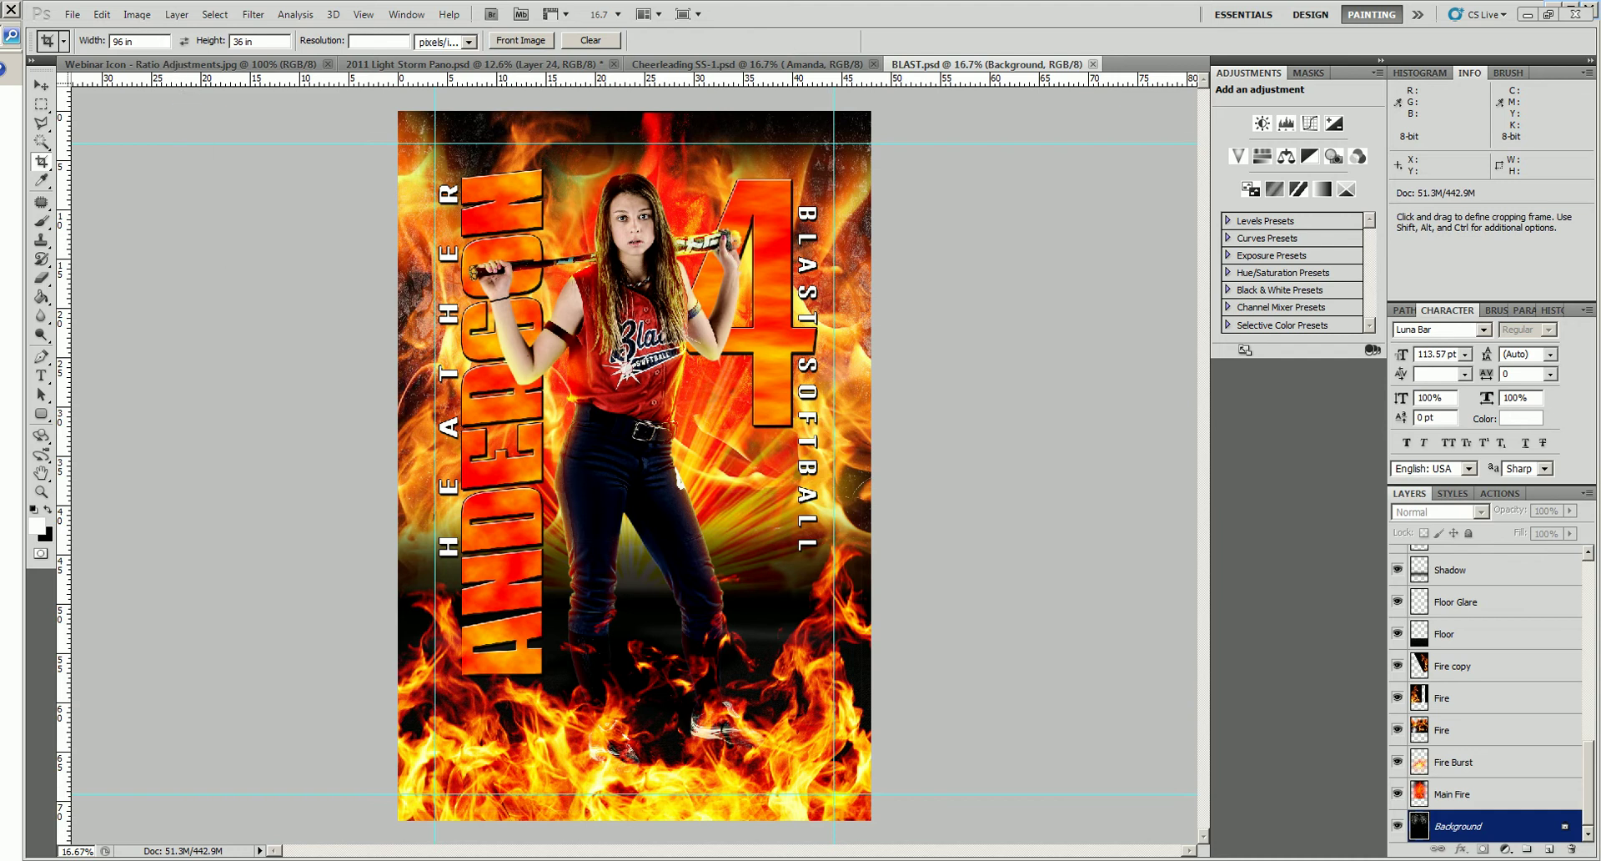
Change the crop width from 96 in to 48 in and the height from 36 to 60.
click(133, 42)
click(149, 44)
text(48)
click(265, 42)
click(223, 46)
text(60)
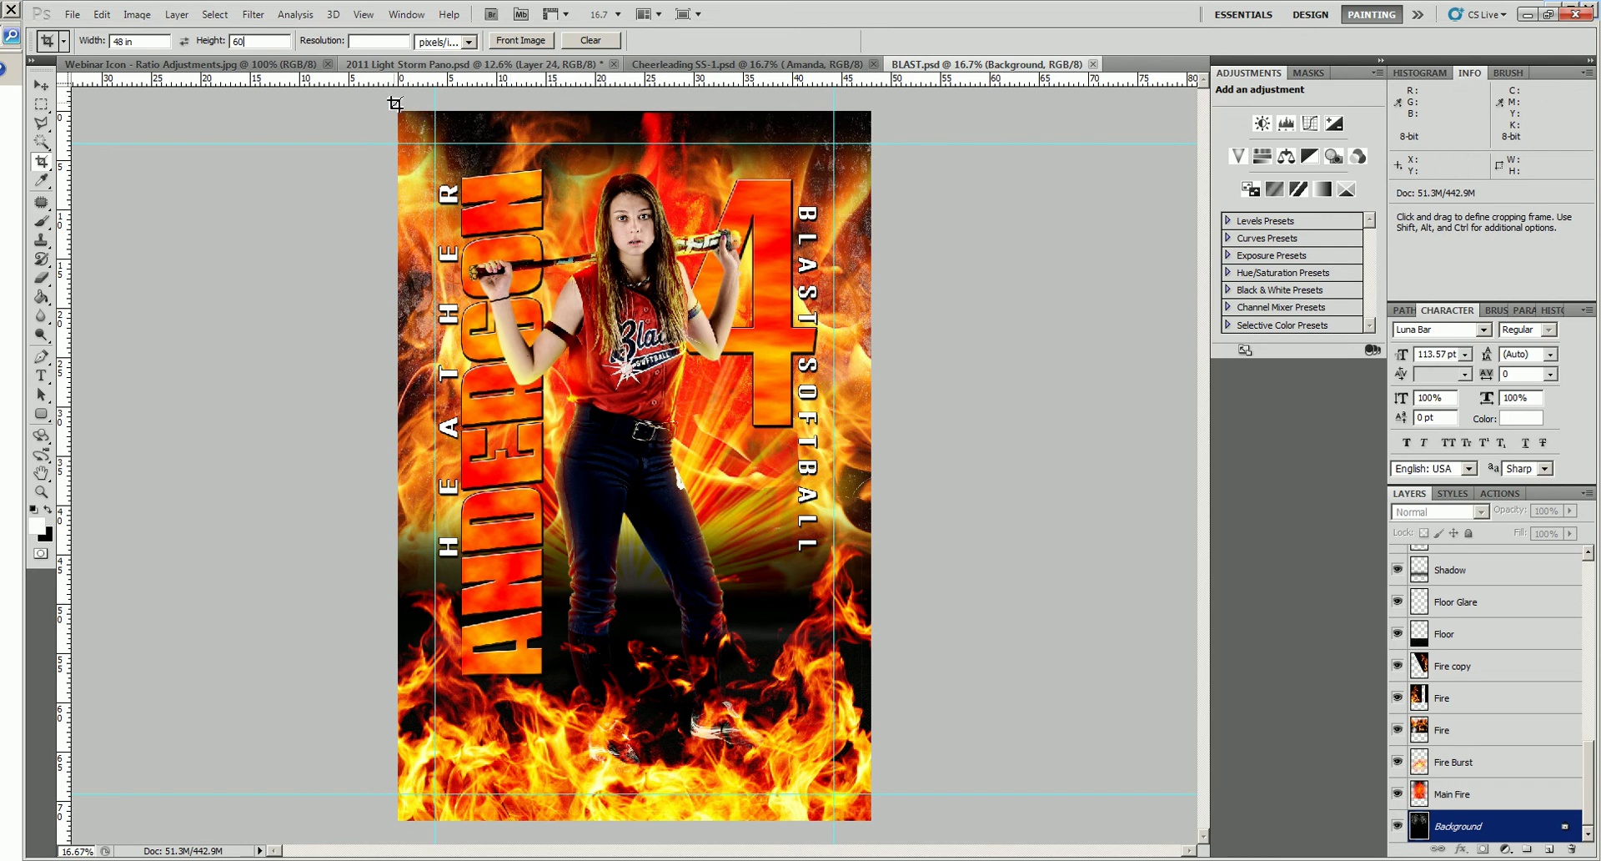
Draw a 48 x 60 crop frame reaching past the poster's right edge, center it, and commit.
drag(390, 103, 996, 751)
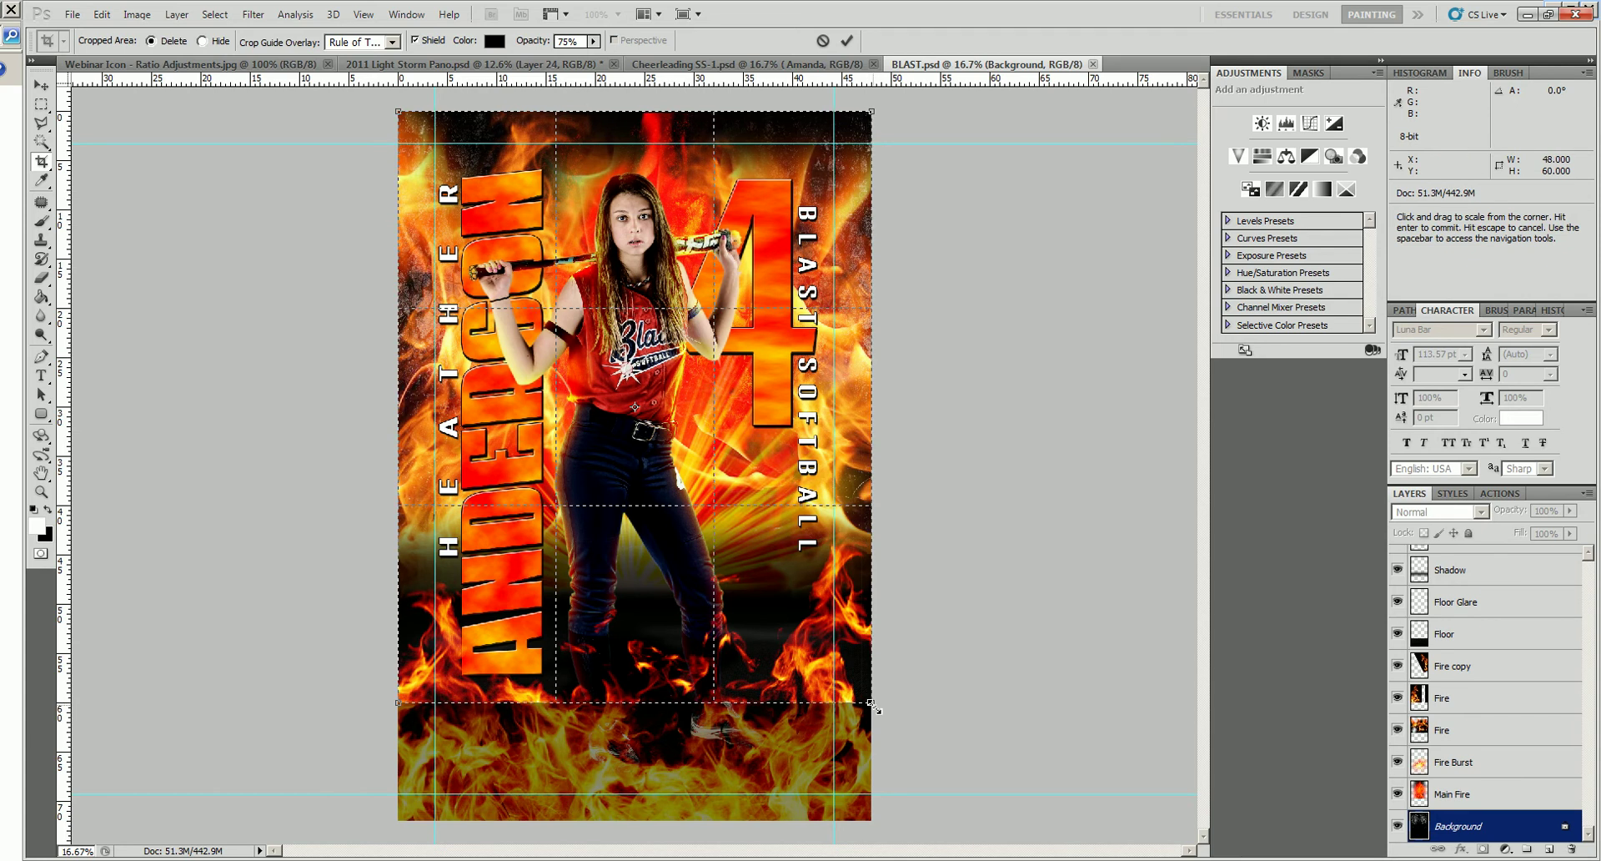
drag(874, 705, 976, 820)
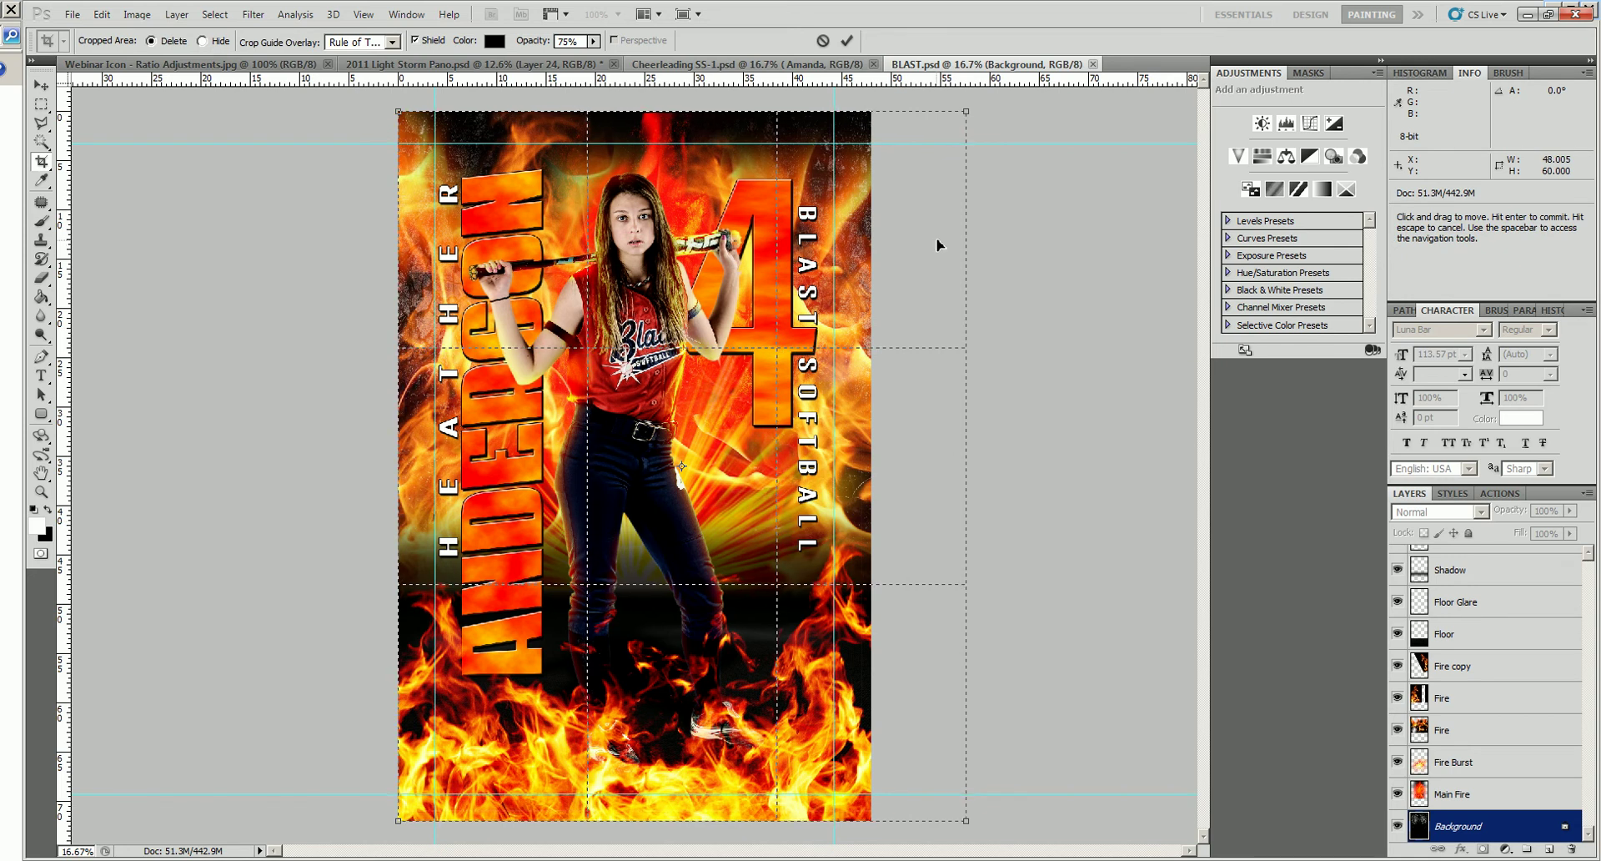
key(shift+Left)
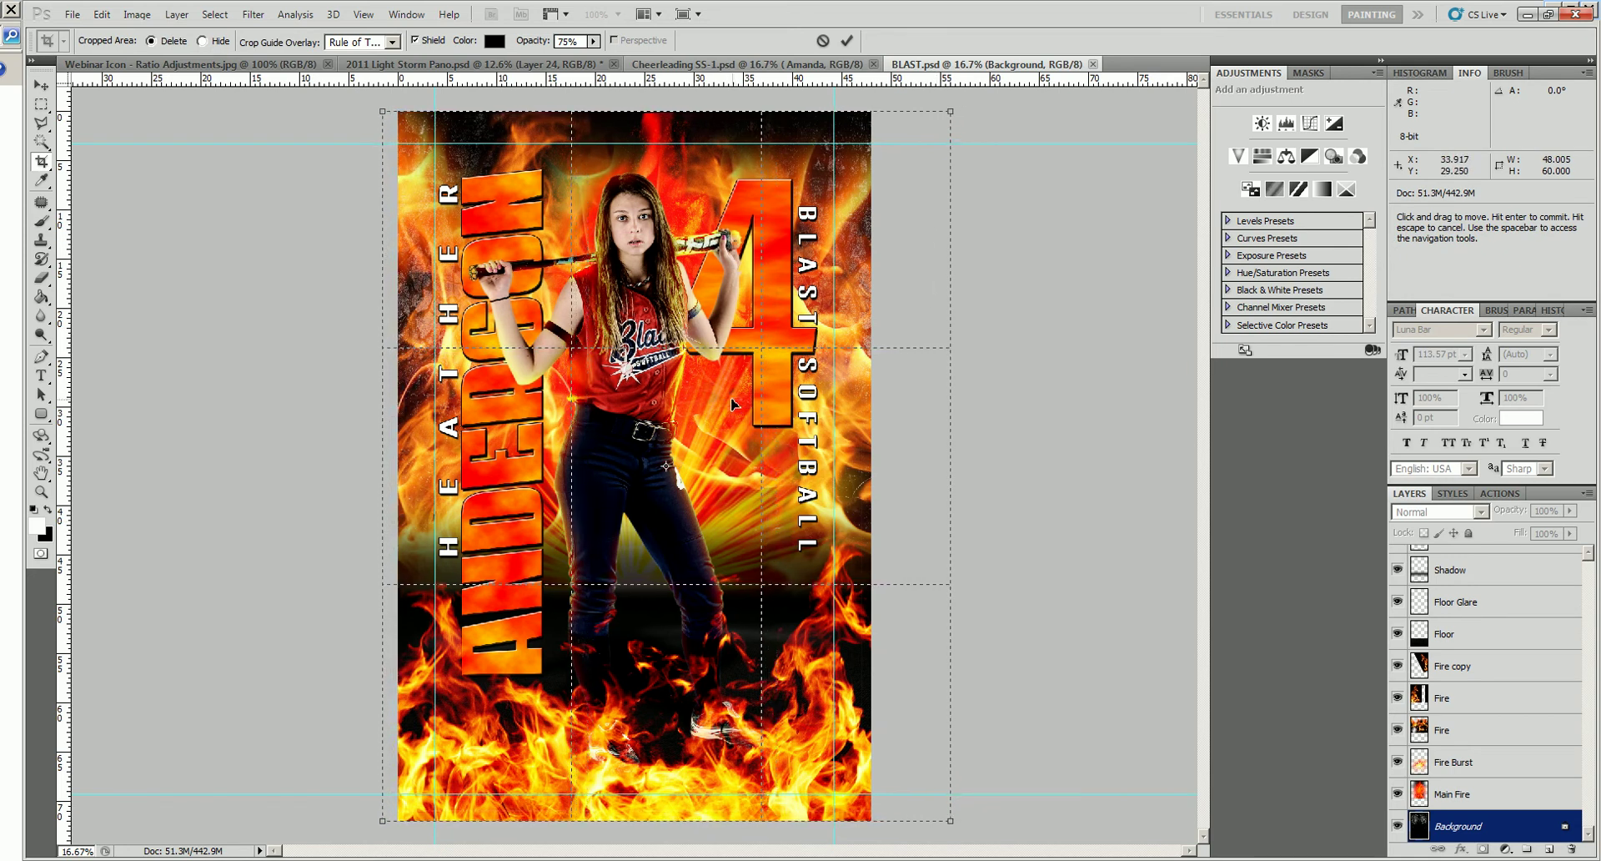
drag(732, 401, 703, 406)
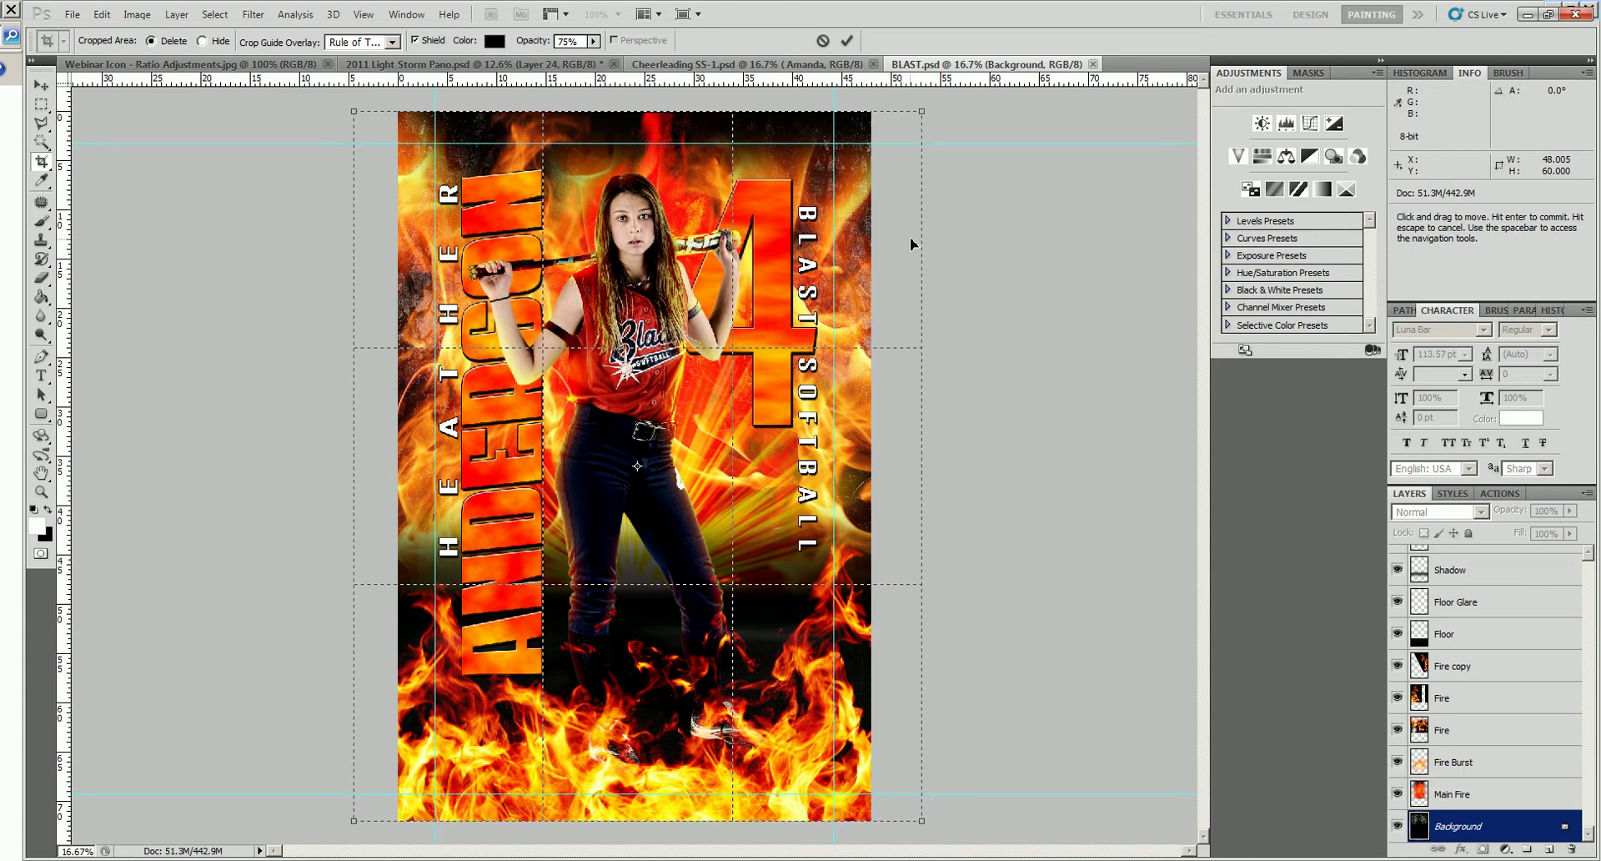
click(847, 41)
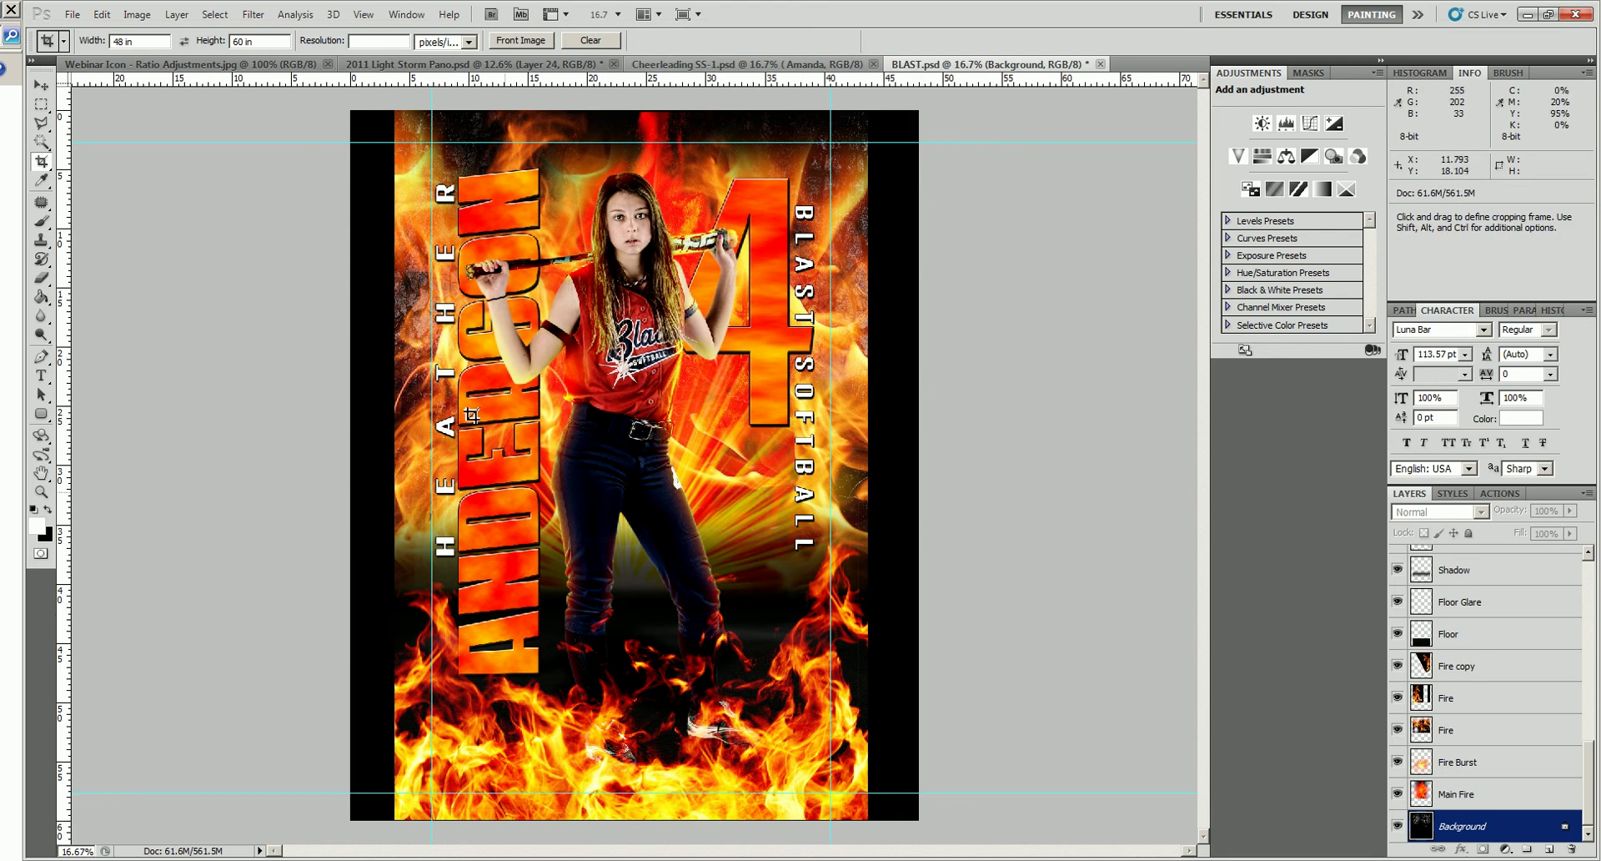
Select the whole canvas and stretch the Background layer wider to fill the sides.
click(41, 86)
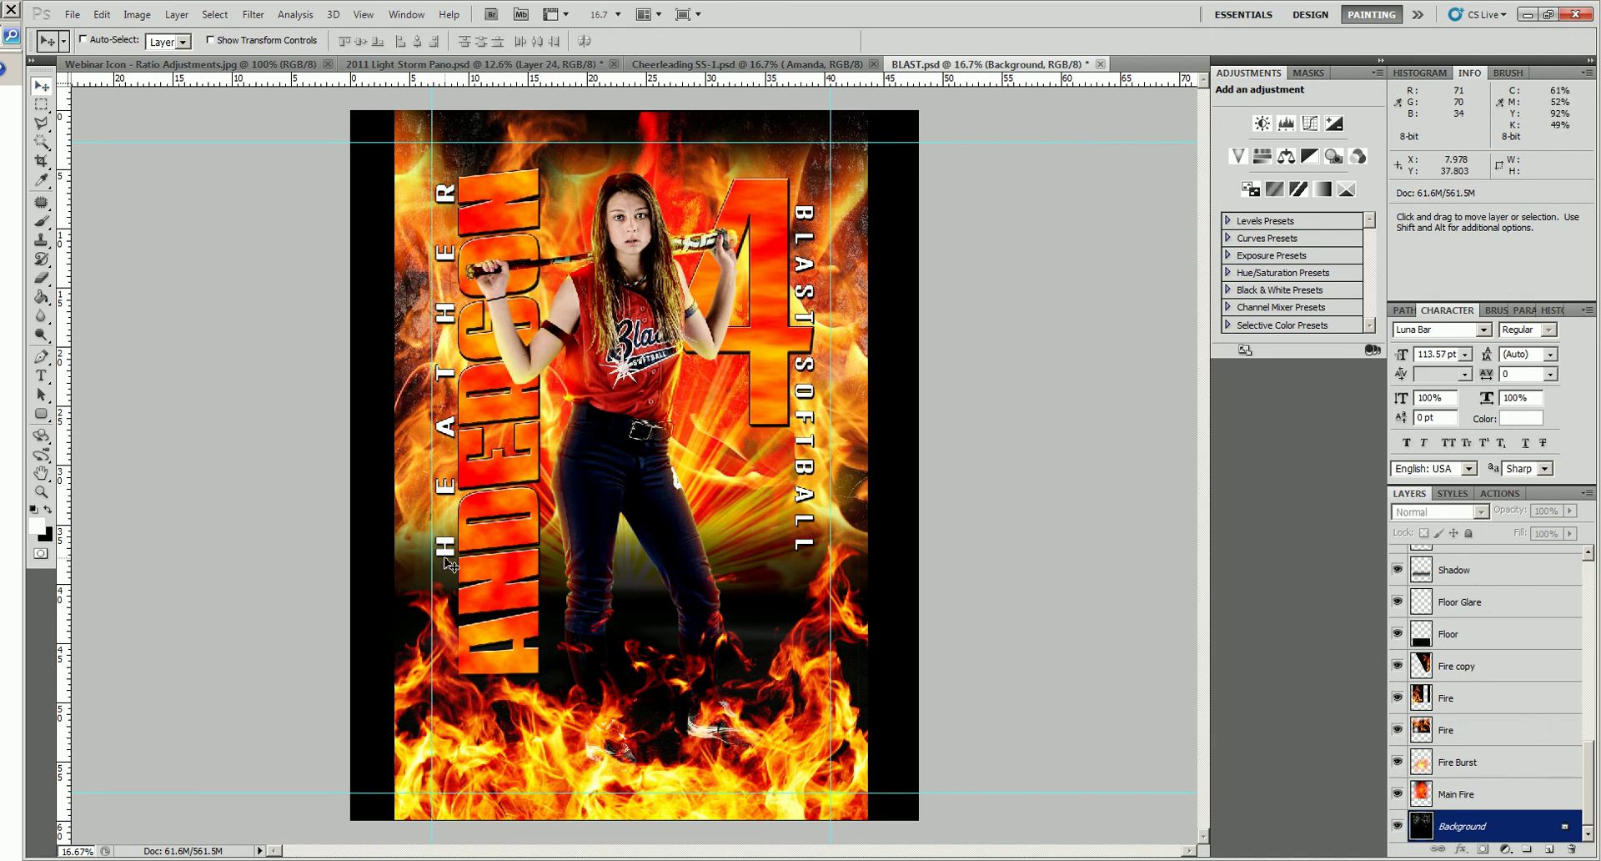
key(ctrl+a)
key(ctrl+t)
drag(918, 464, 982, 465)
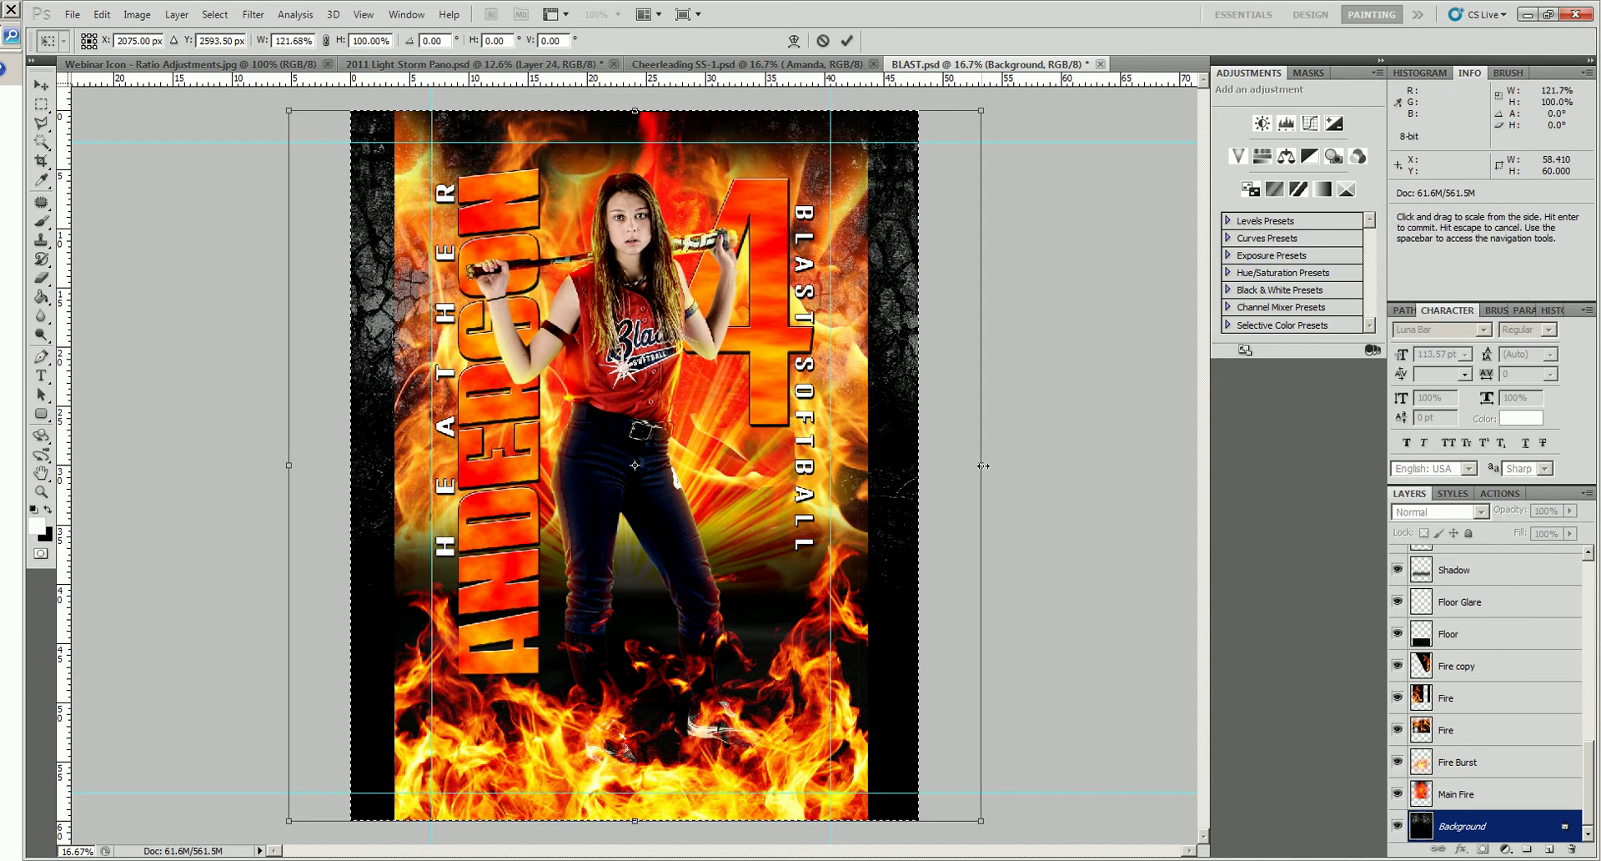
key(Return)
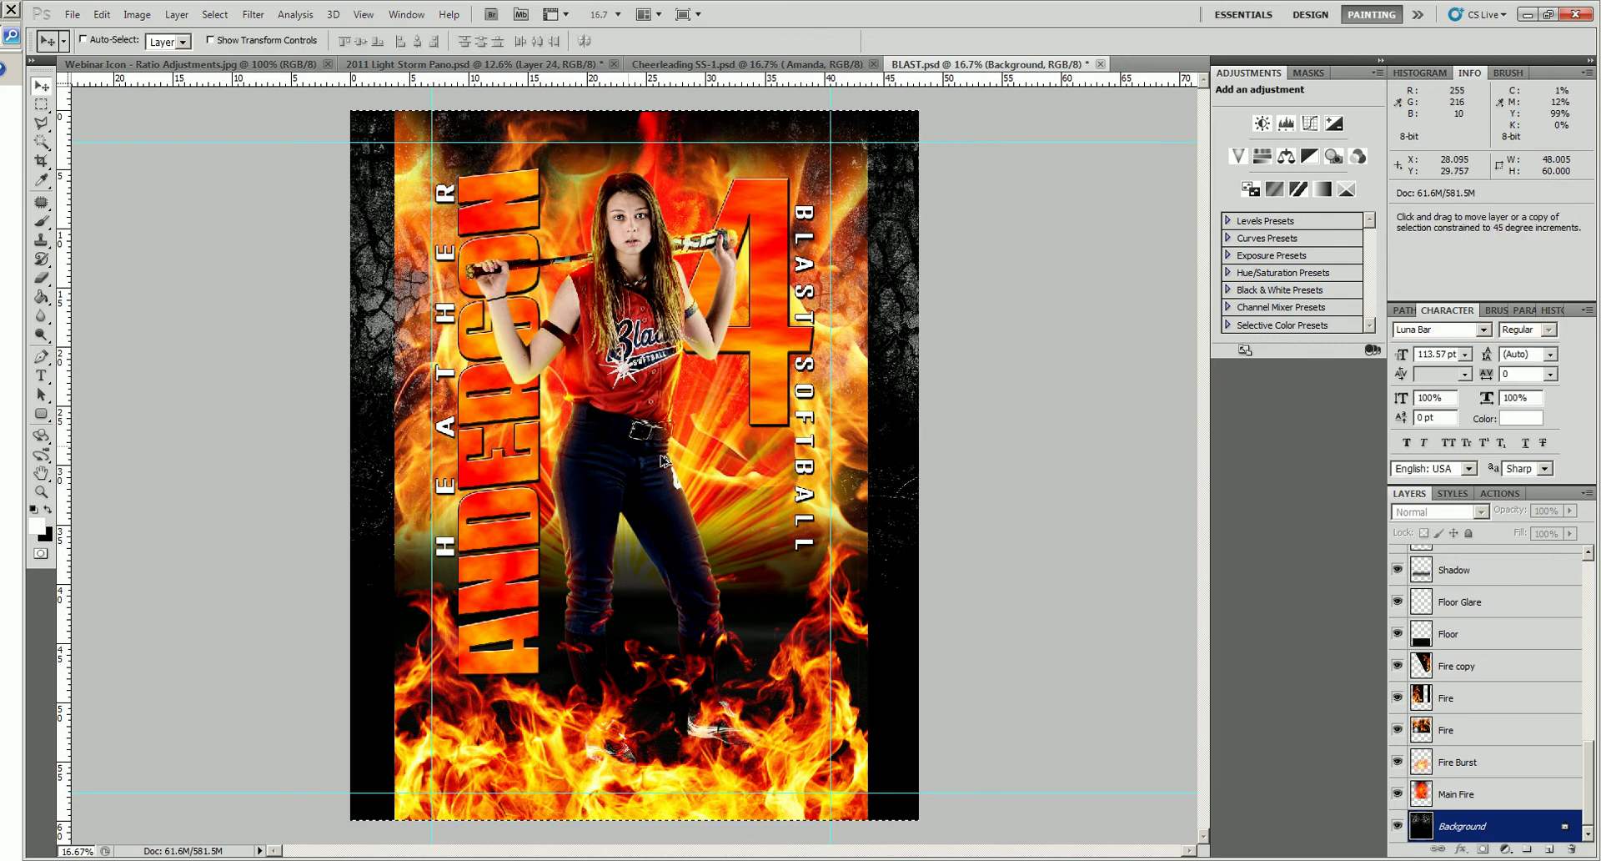
Widen the Main Fire and Fire Burst layers across the canvas, about 129%.
click(1485, 797)
key(ctrl+t)
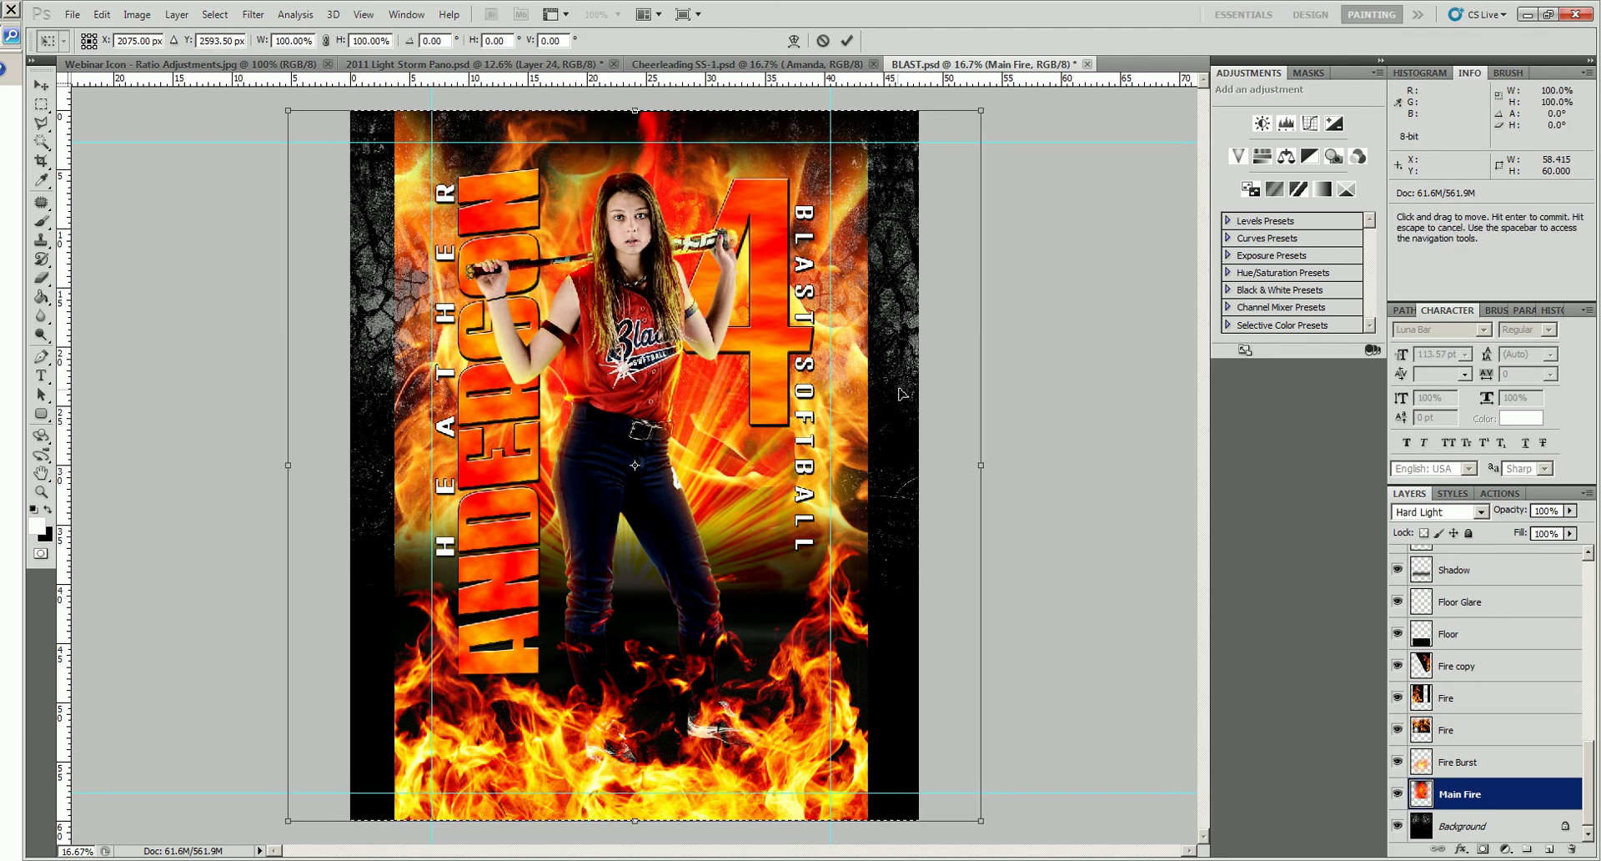
drag(983, 465, 1085, 471)
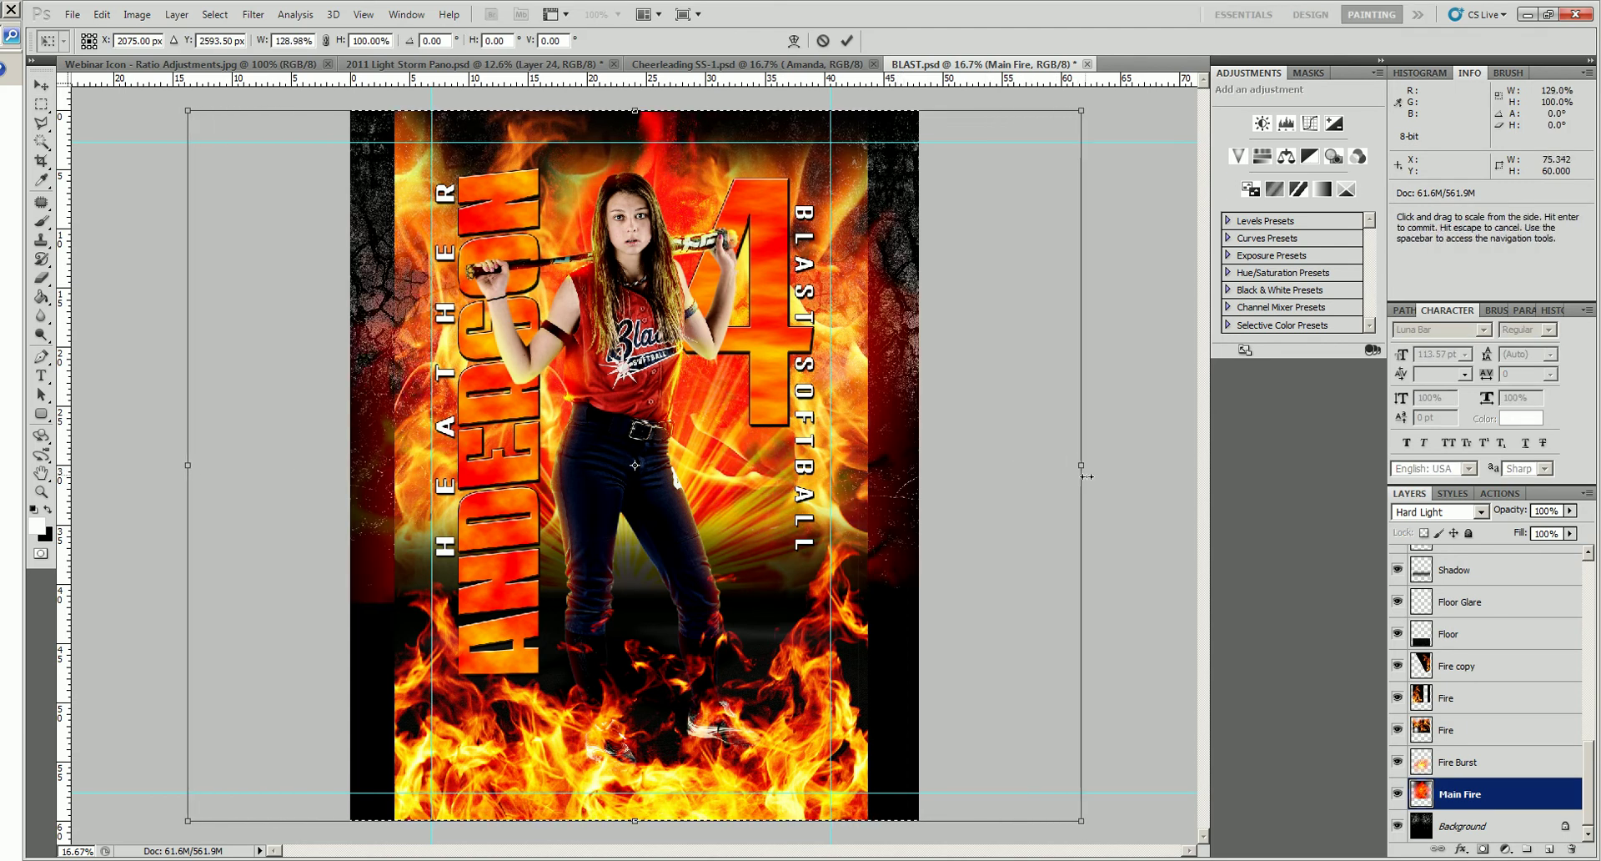
click(847, 43)
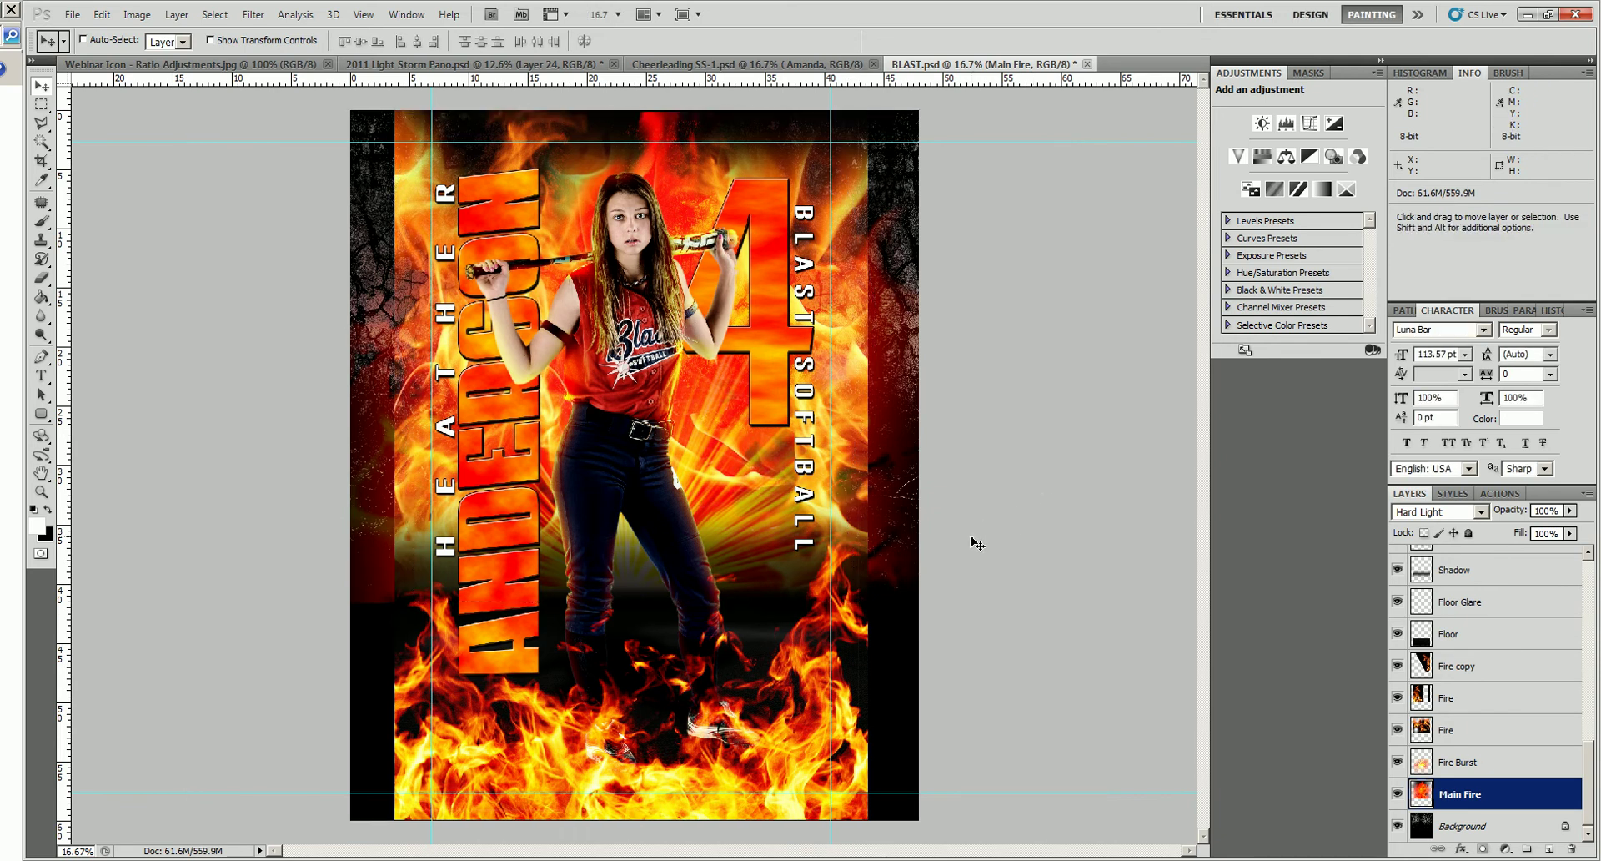
click(1518, 764)
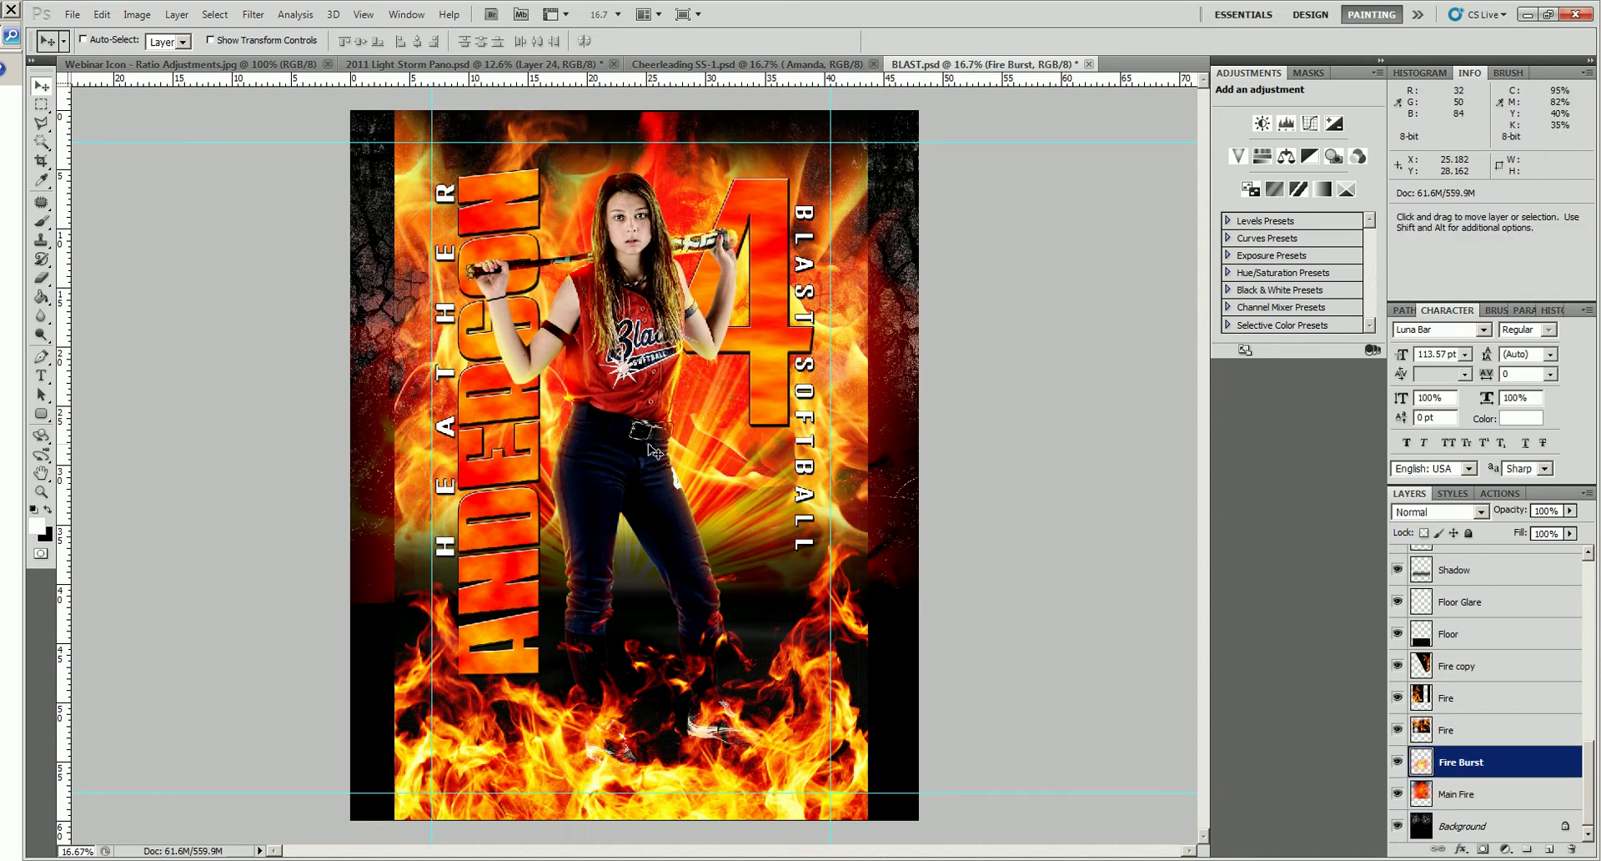
key(ctrl+t)
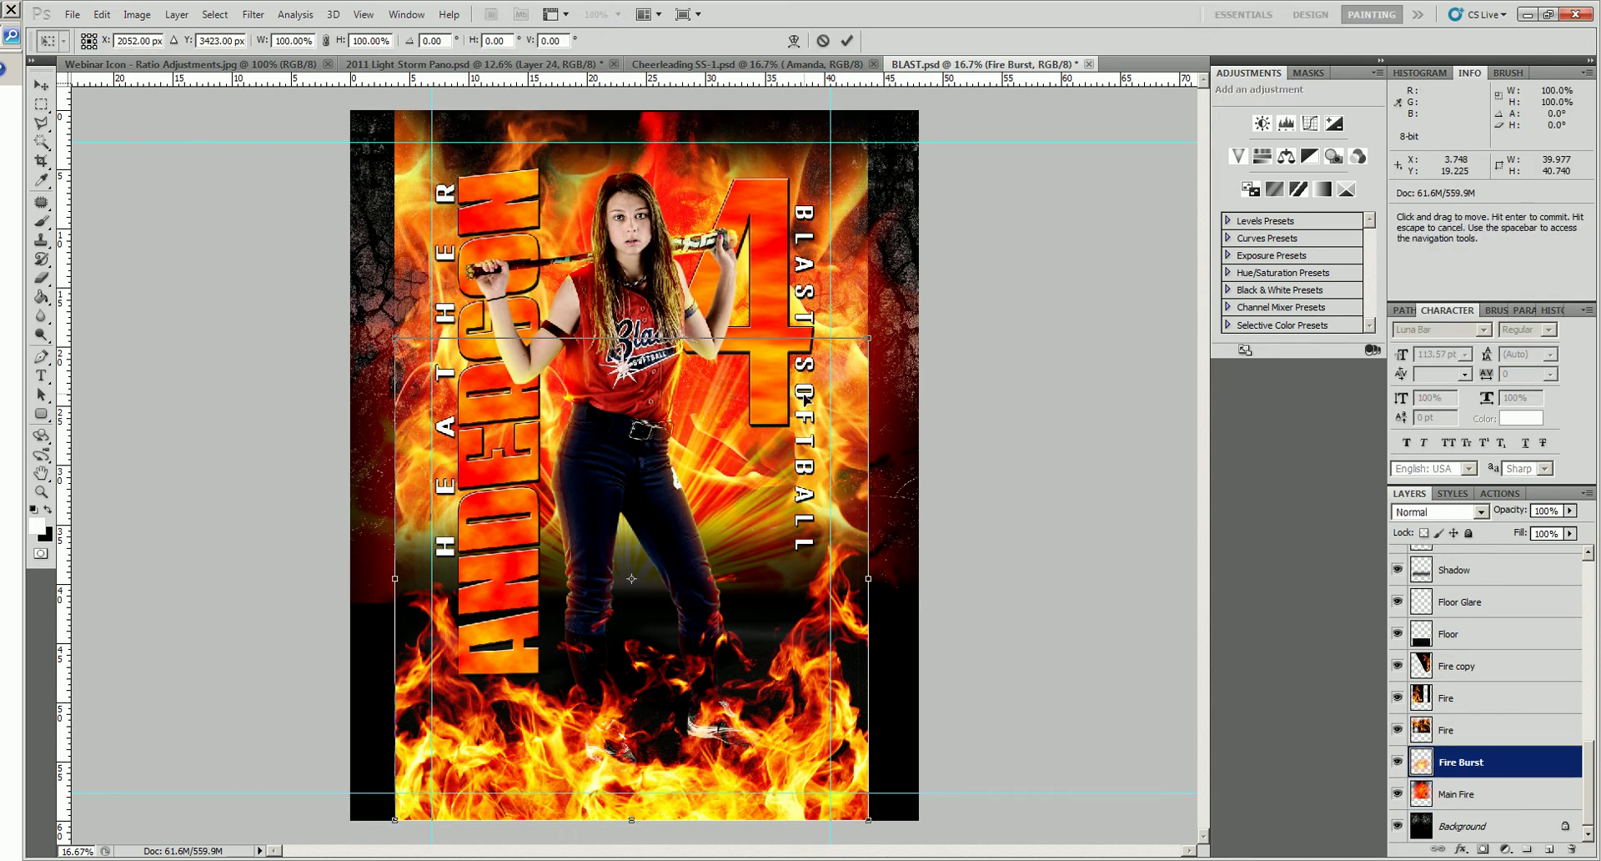
drag(829, 578, 939, 579)
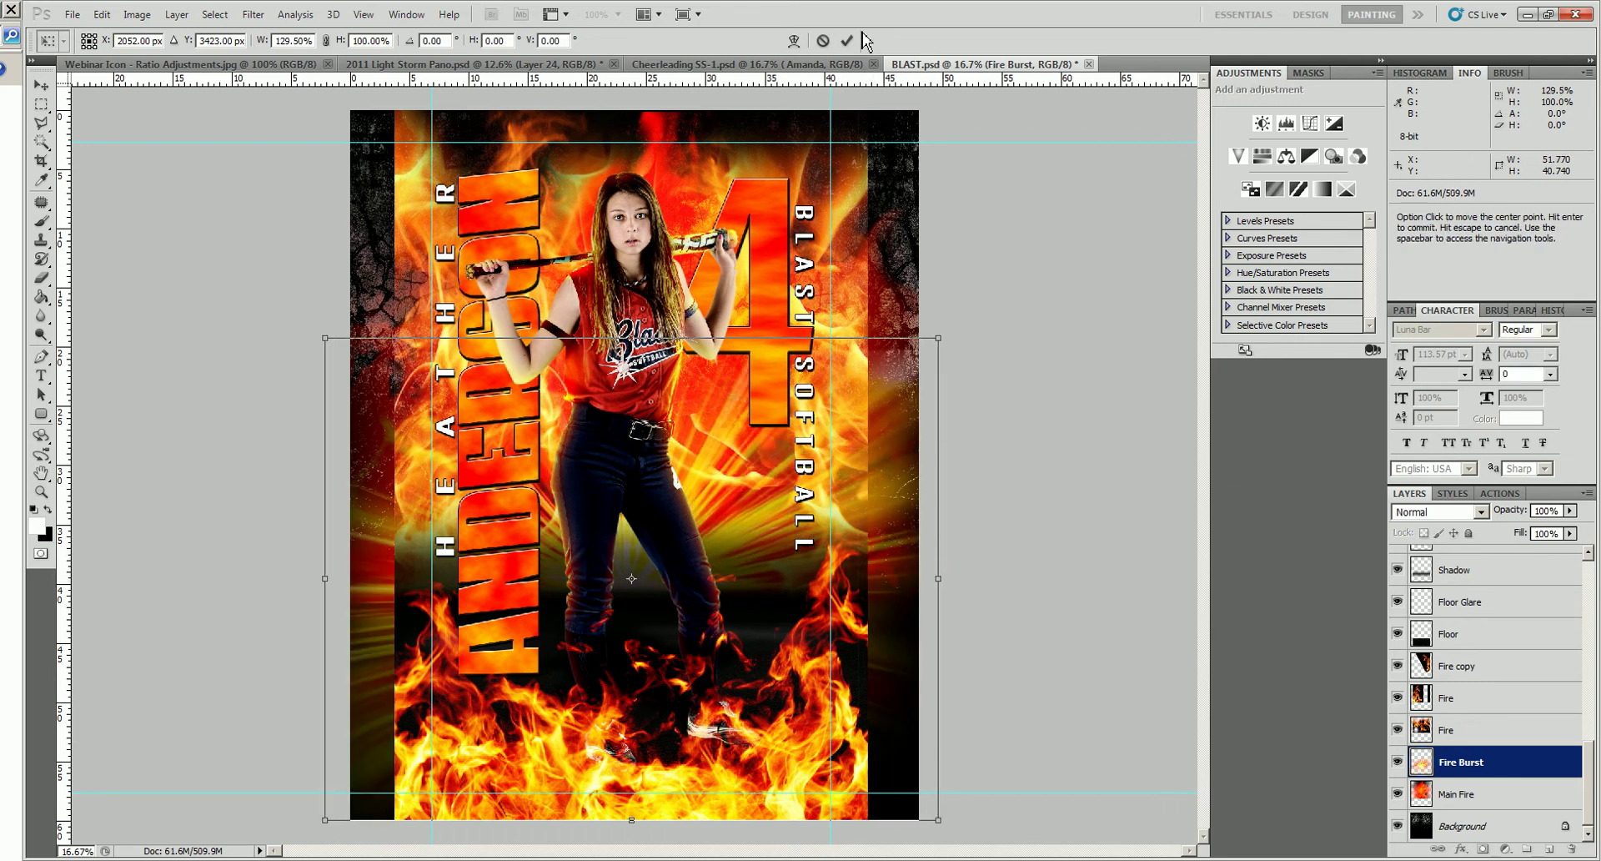
click(846, 40)
Enlarge the Fire layer and spread the Fire and Fire copy flames toward the left and right edges.
click(1456, 731)
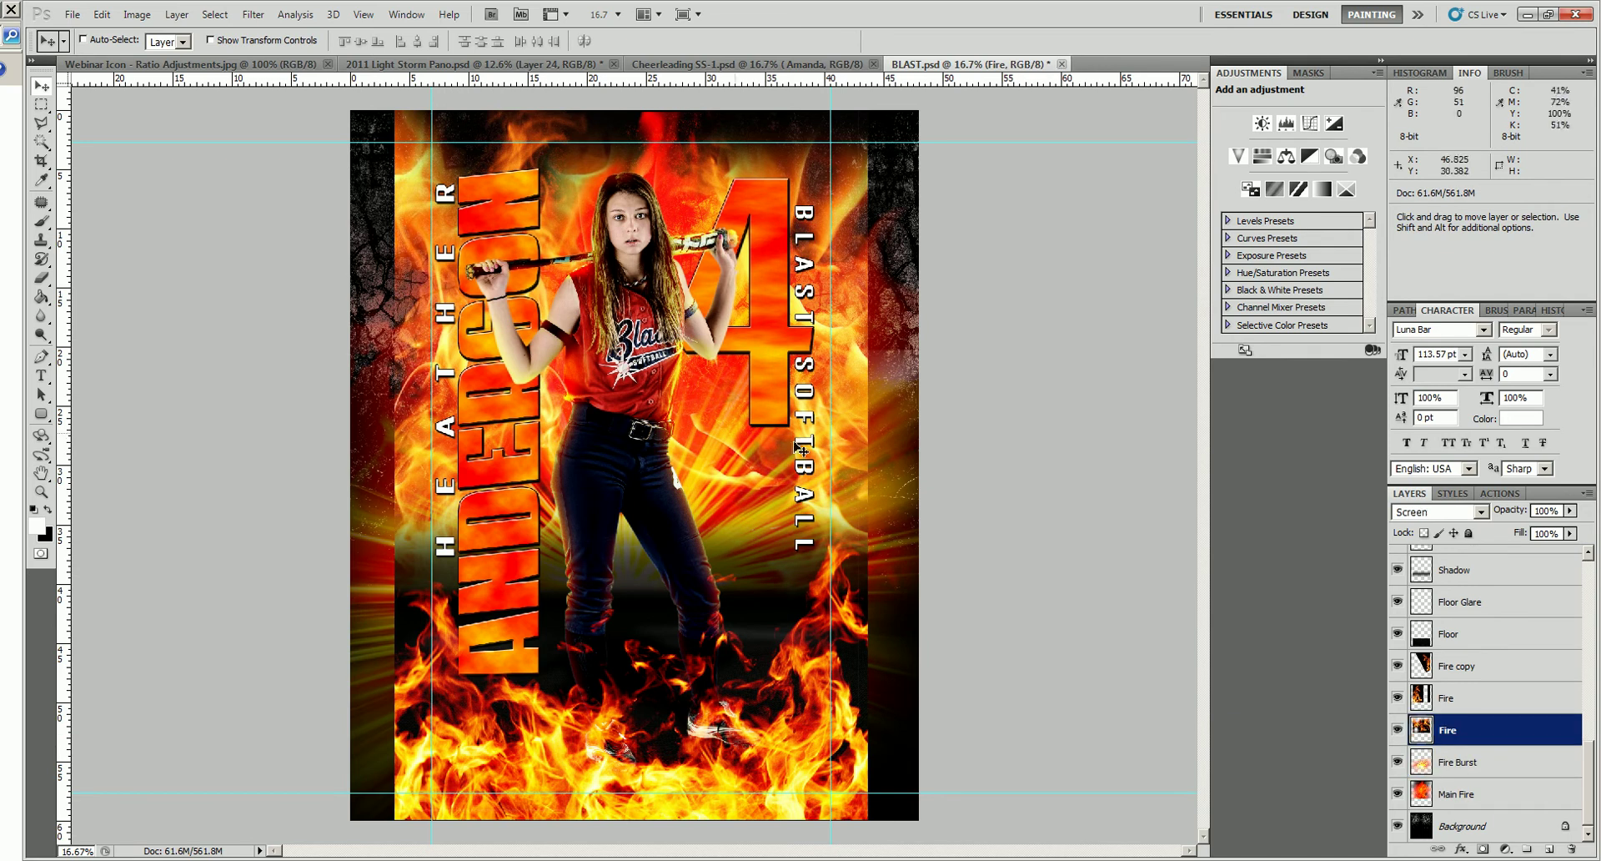
key(ctrl+t)
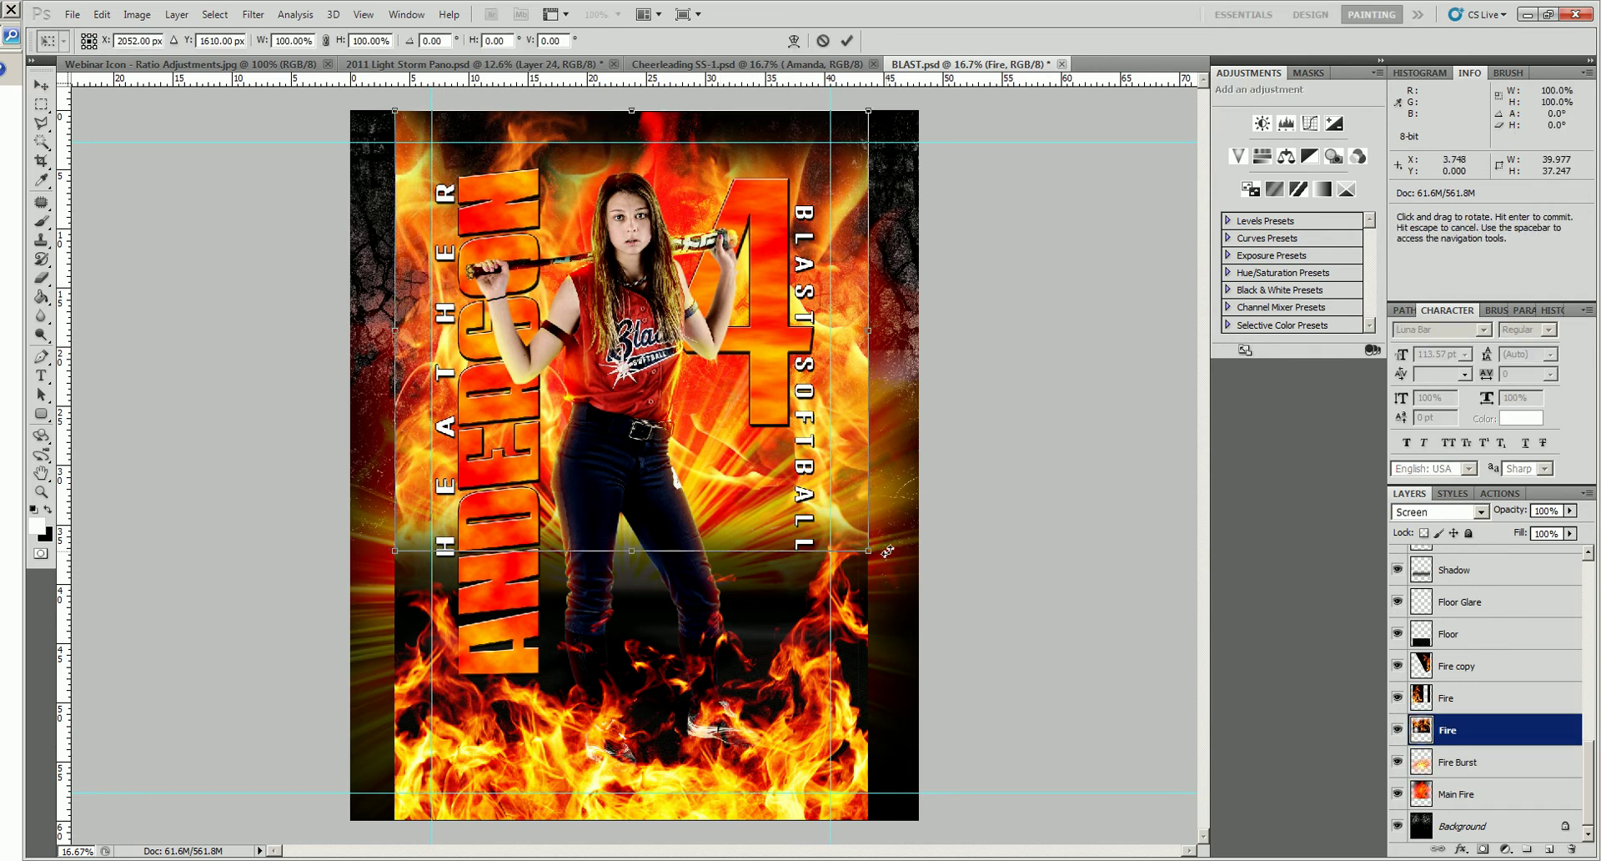
drag(868, 550, 938, 589)
click(849, 47)
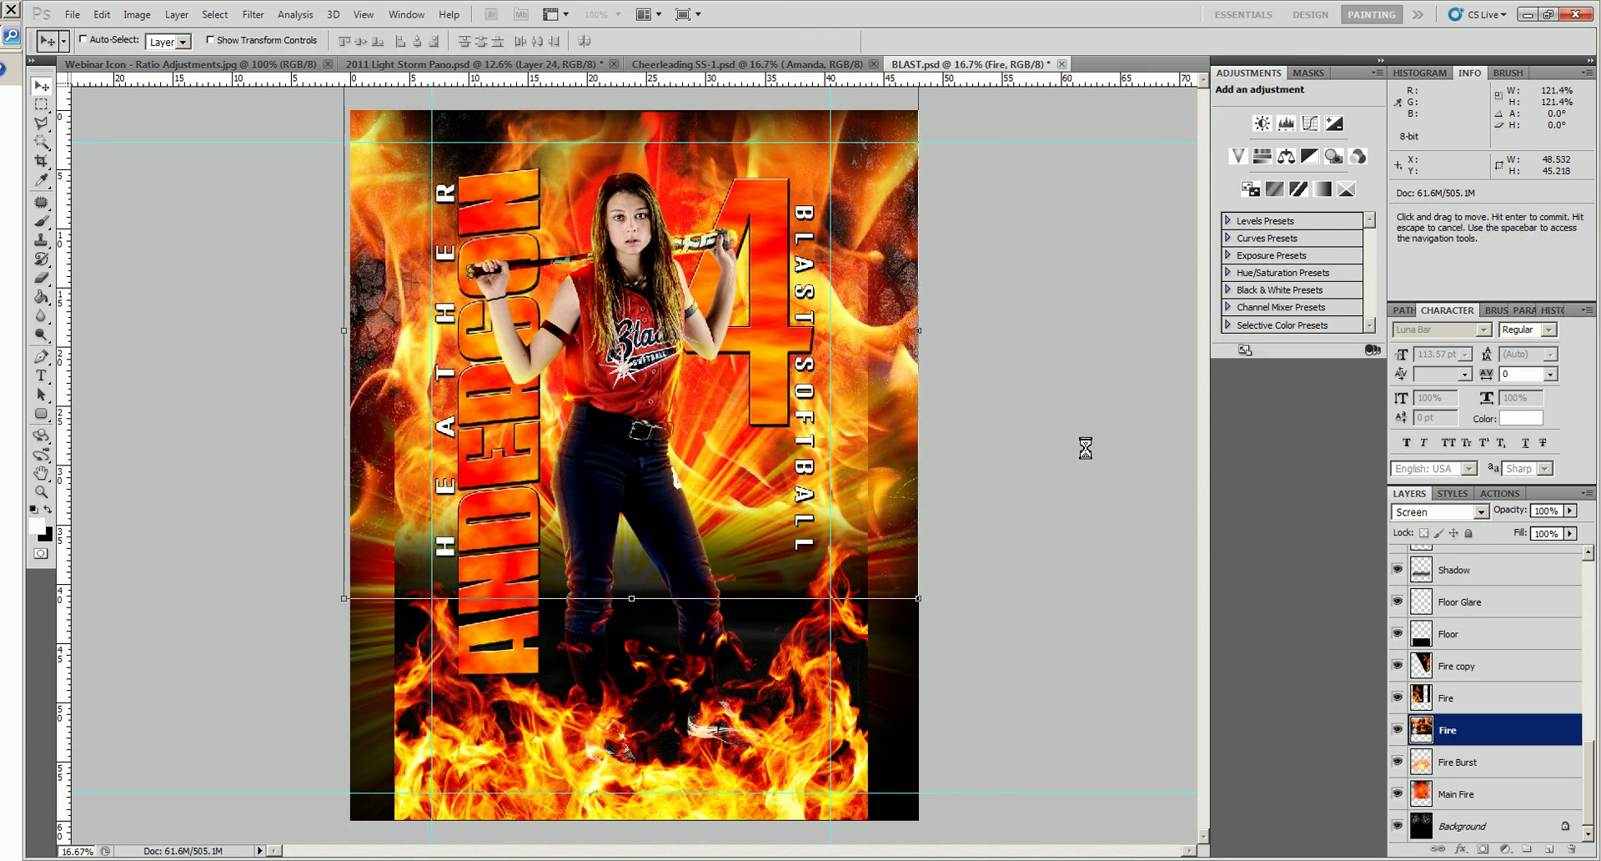
click(1472, 699)
drag(566, 436, 467, 338)
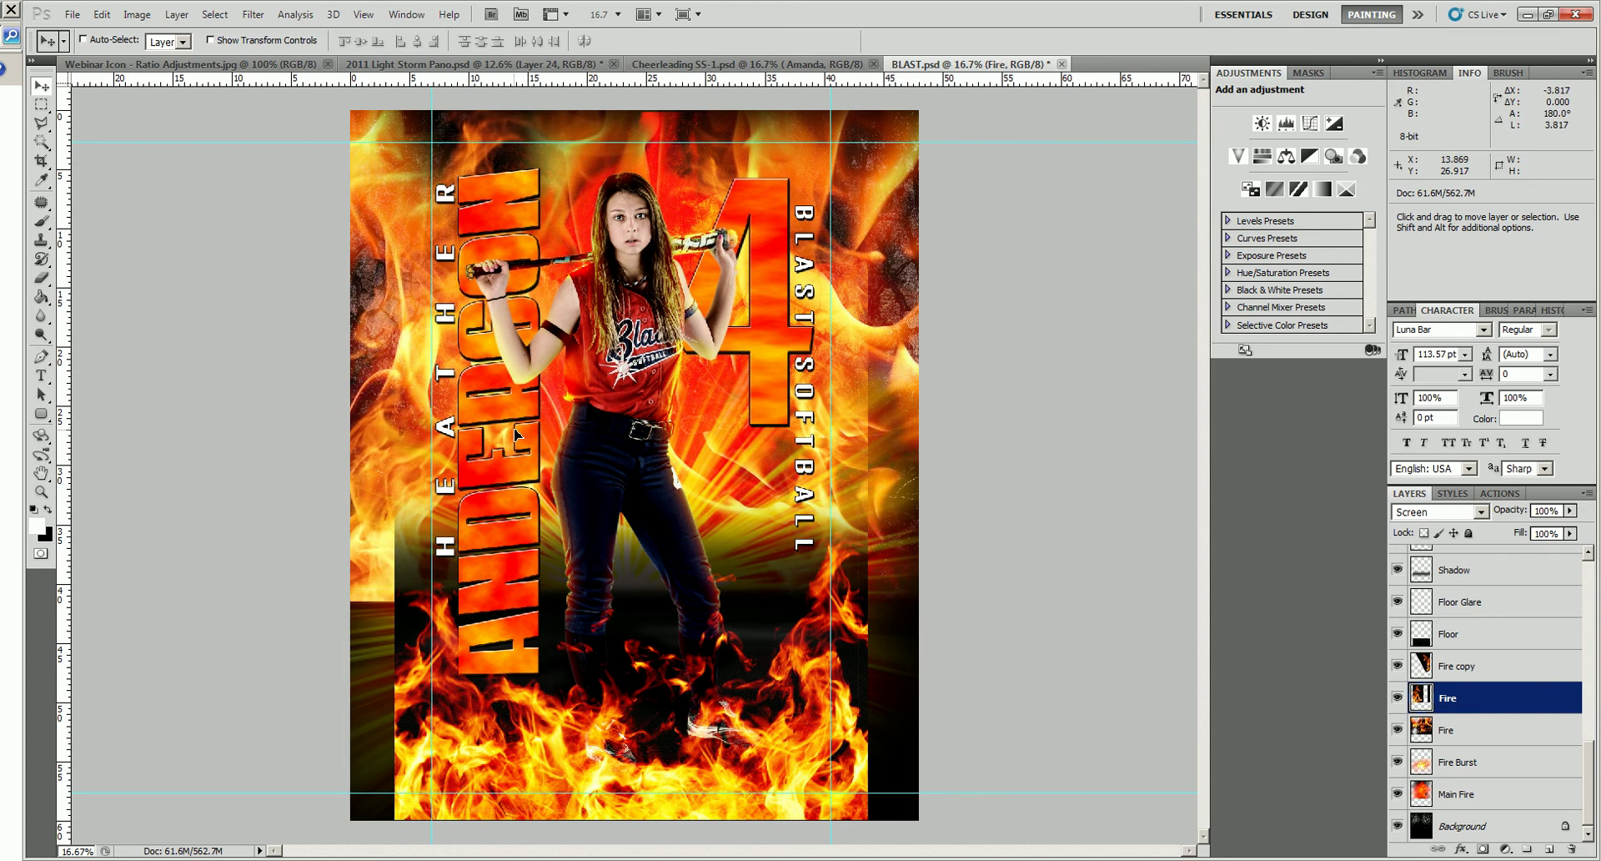
click(1486, 666)
drag(847, 412, 909, 415)
Stretch the Floor and Shadow layers wider on both sides.
click(1491, 634)
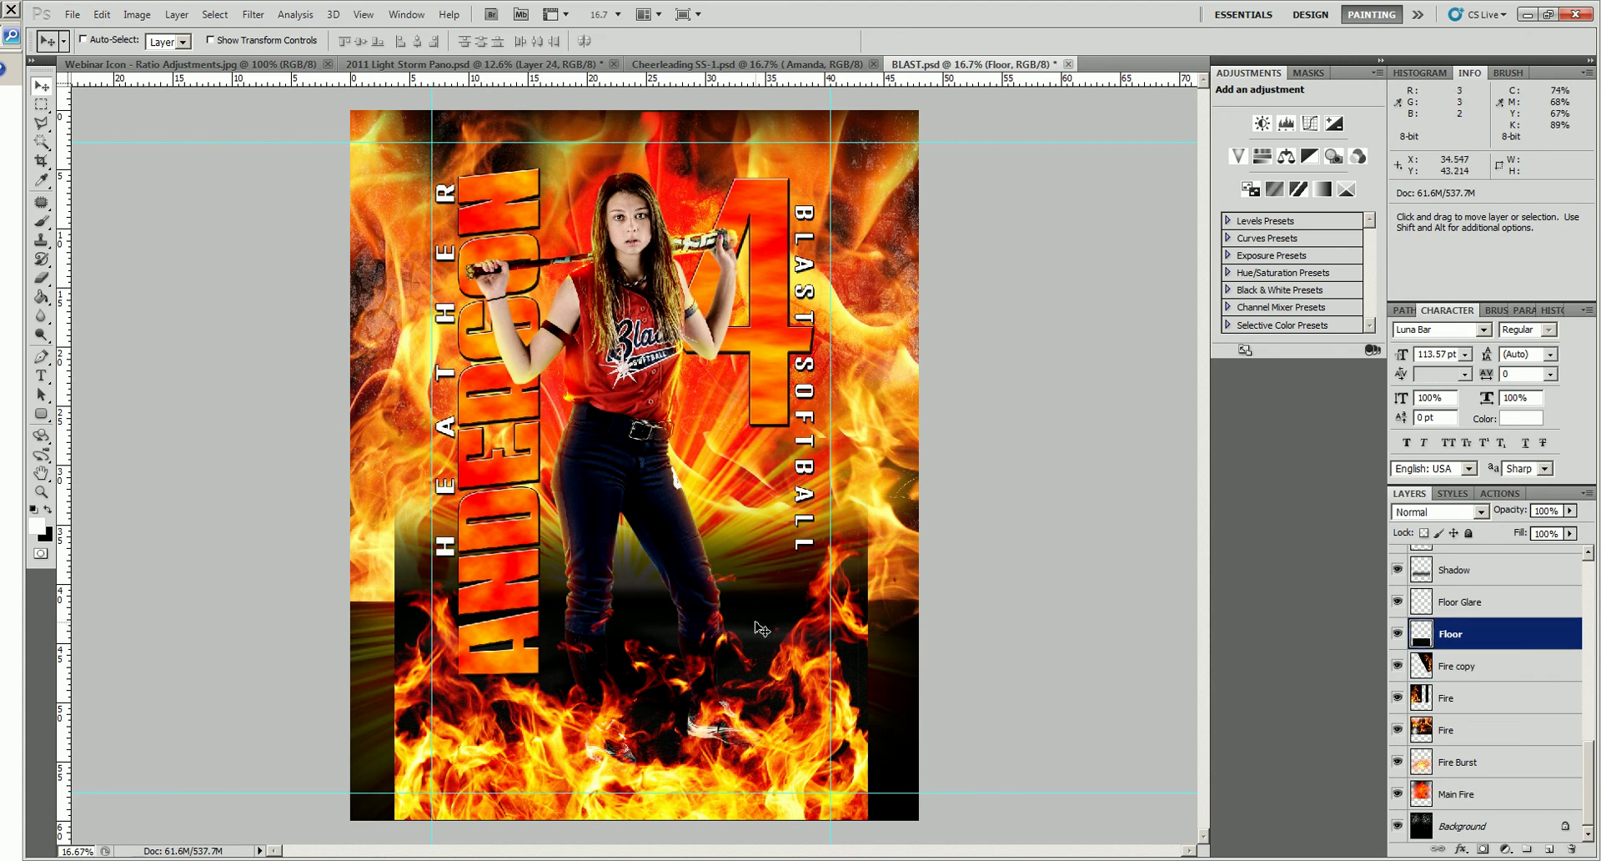
key(ctrl+t)
drag(870, 705, 924, 706)
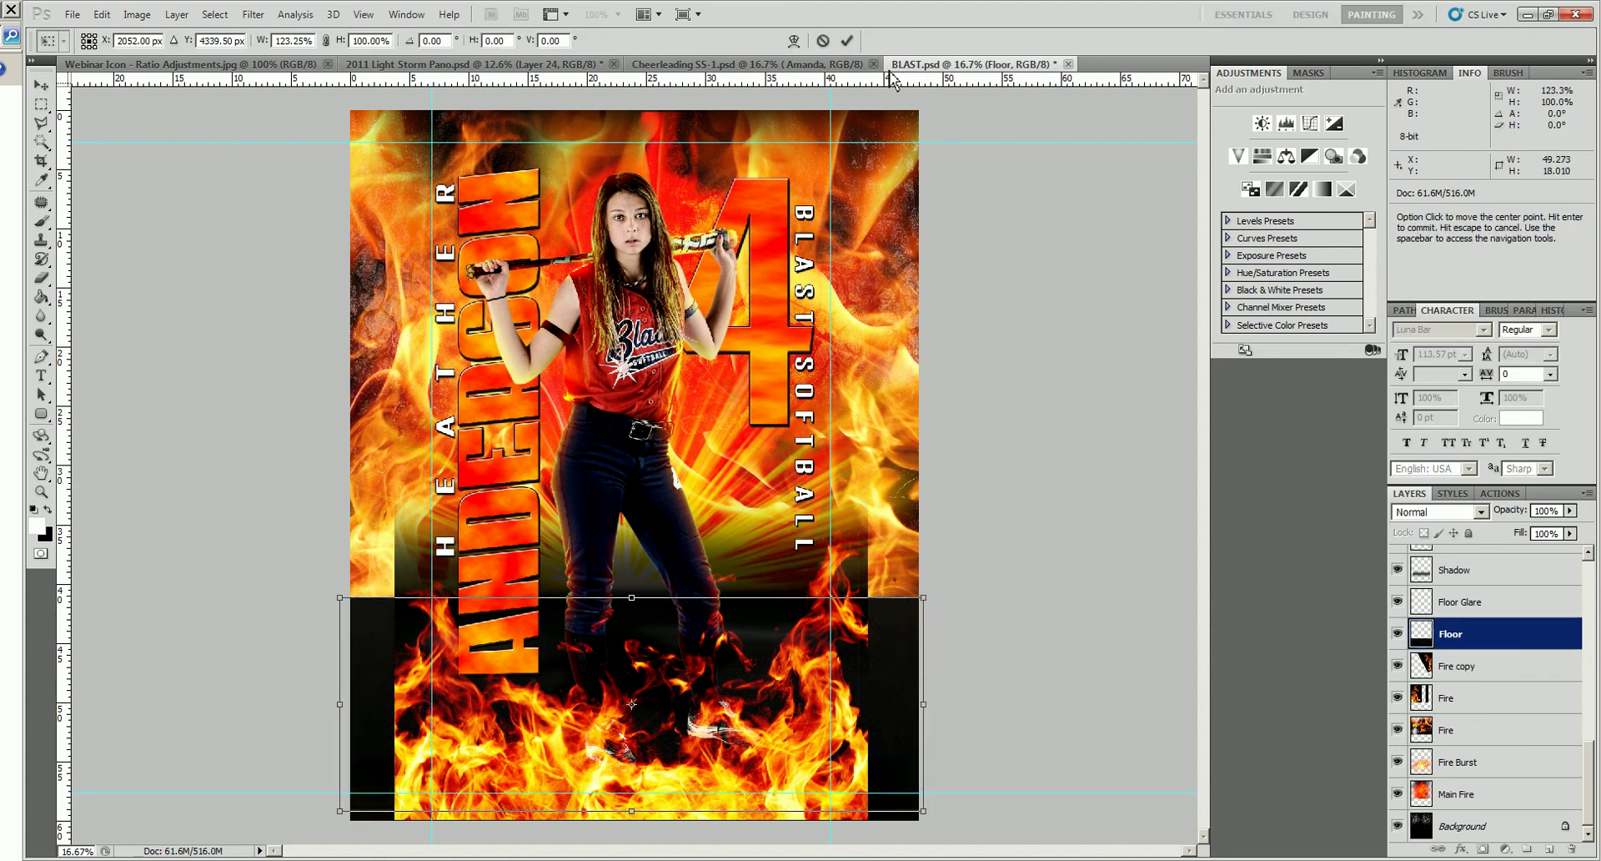
click(848, 40)
click(1508, 602)
scroll(1508, 624, up, 1)
click(1498, 607)
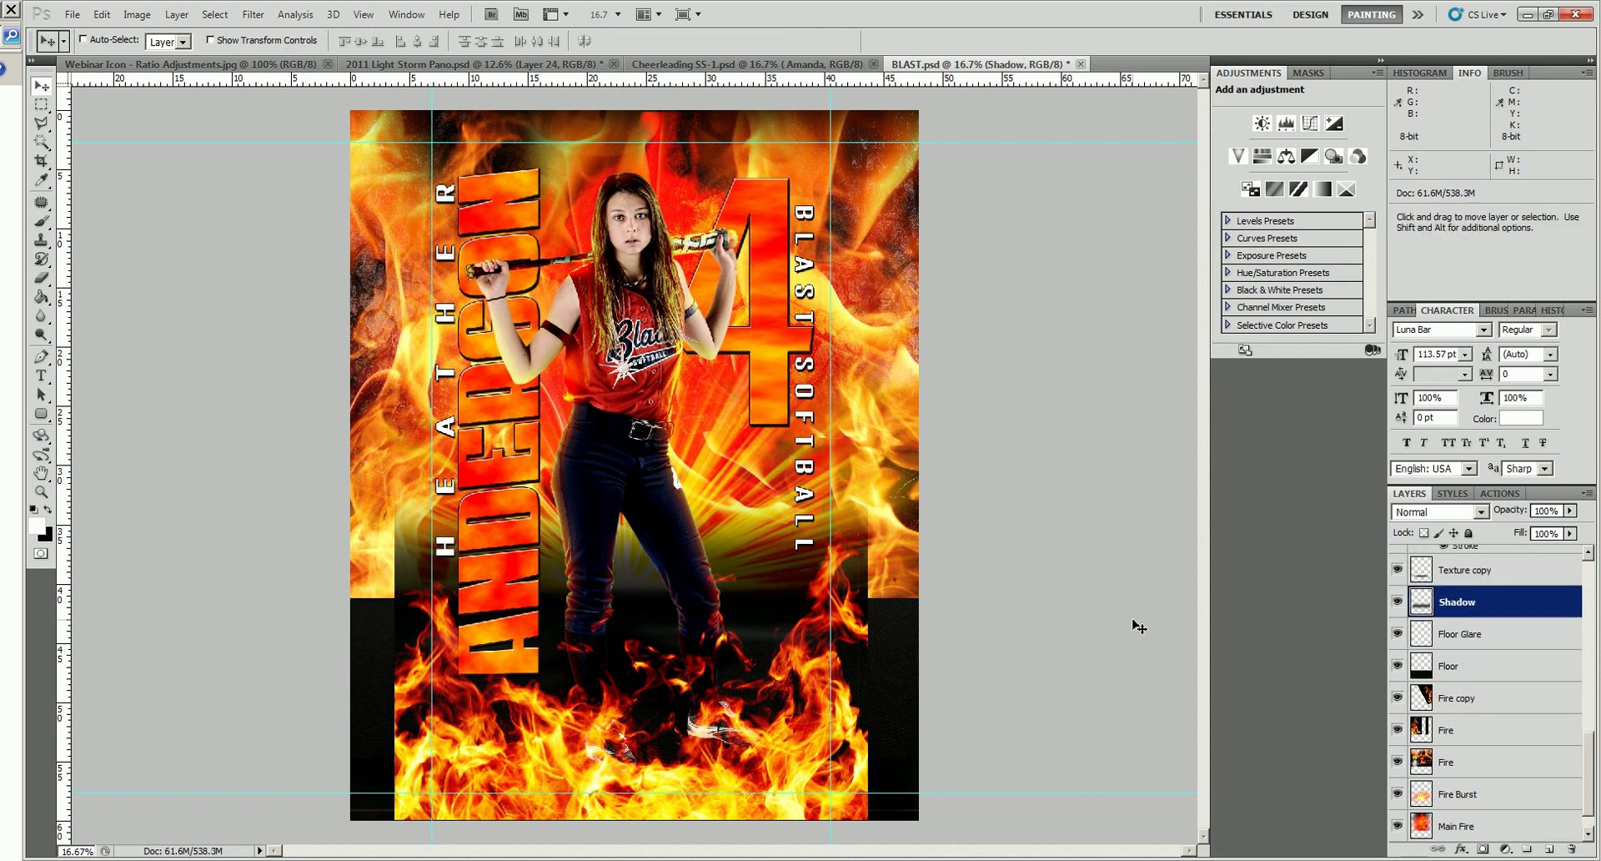
key(ctrl+t)
drag(868, 580, 934, 581)
click(849, 41)
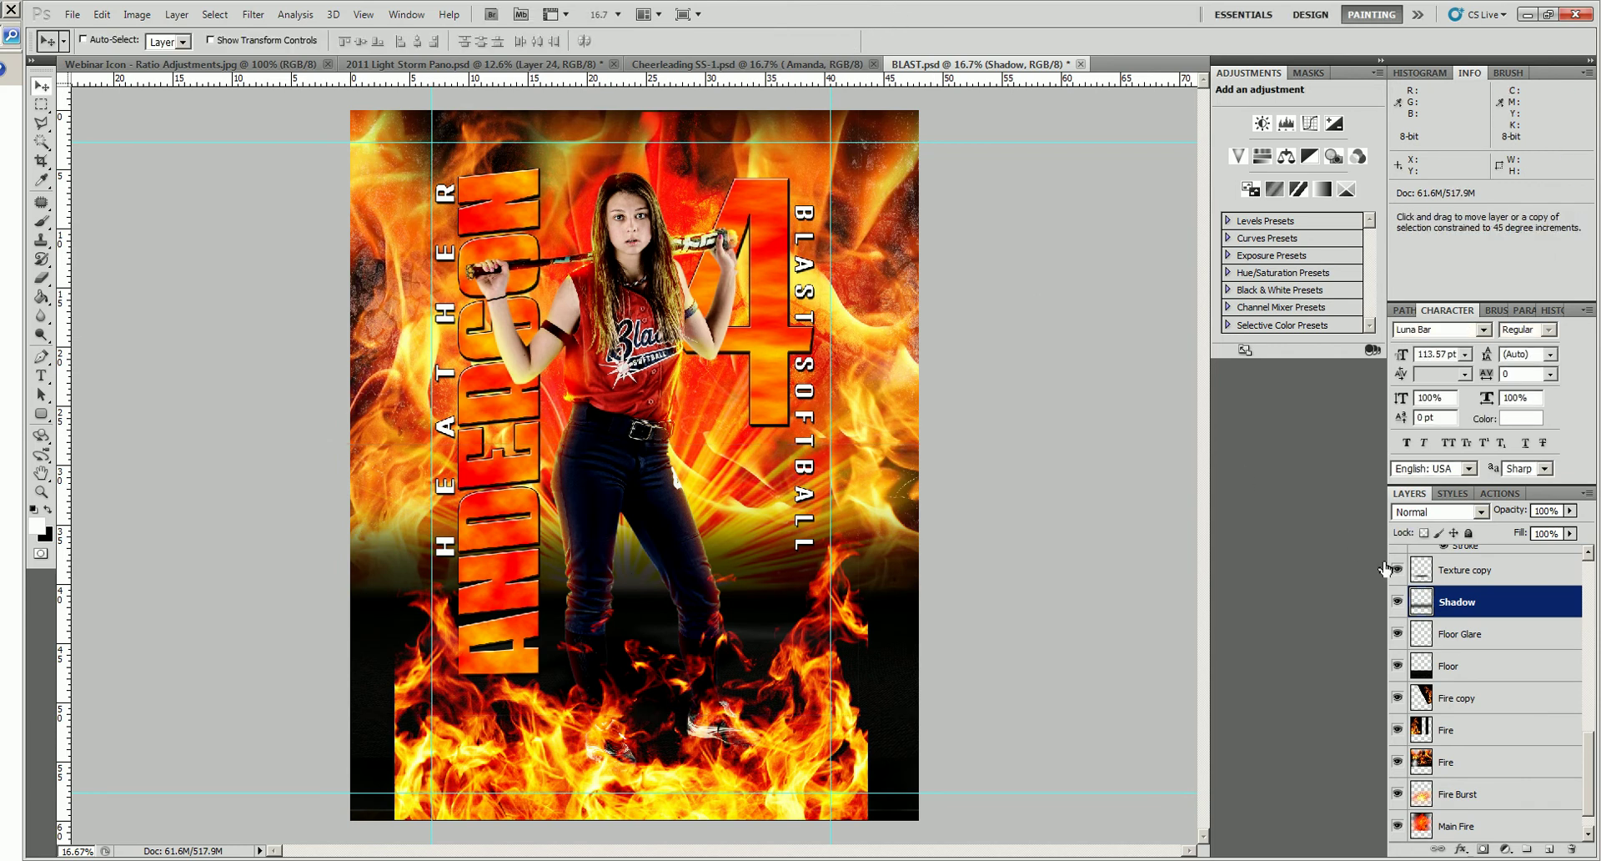
Scale the Front Fire copy flames to about 122.7% so they span the bottom.
scroll(1486, 638, up, 2)
click(1520, 639)
scroll(1518, 639, up, 5)
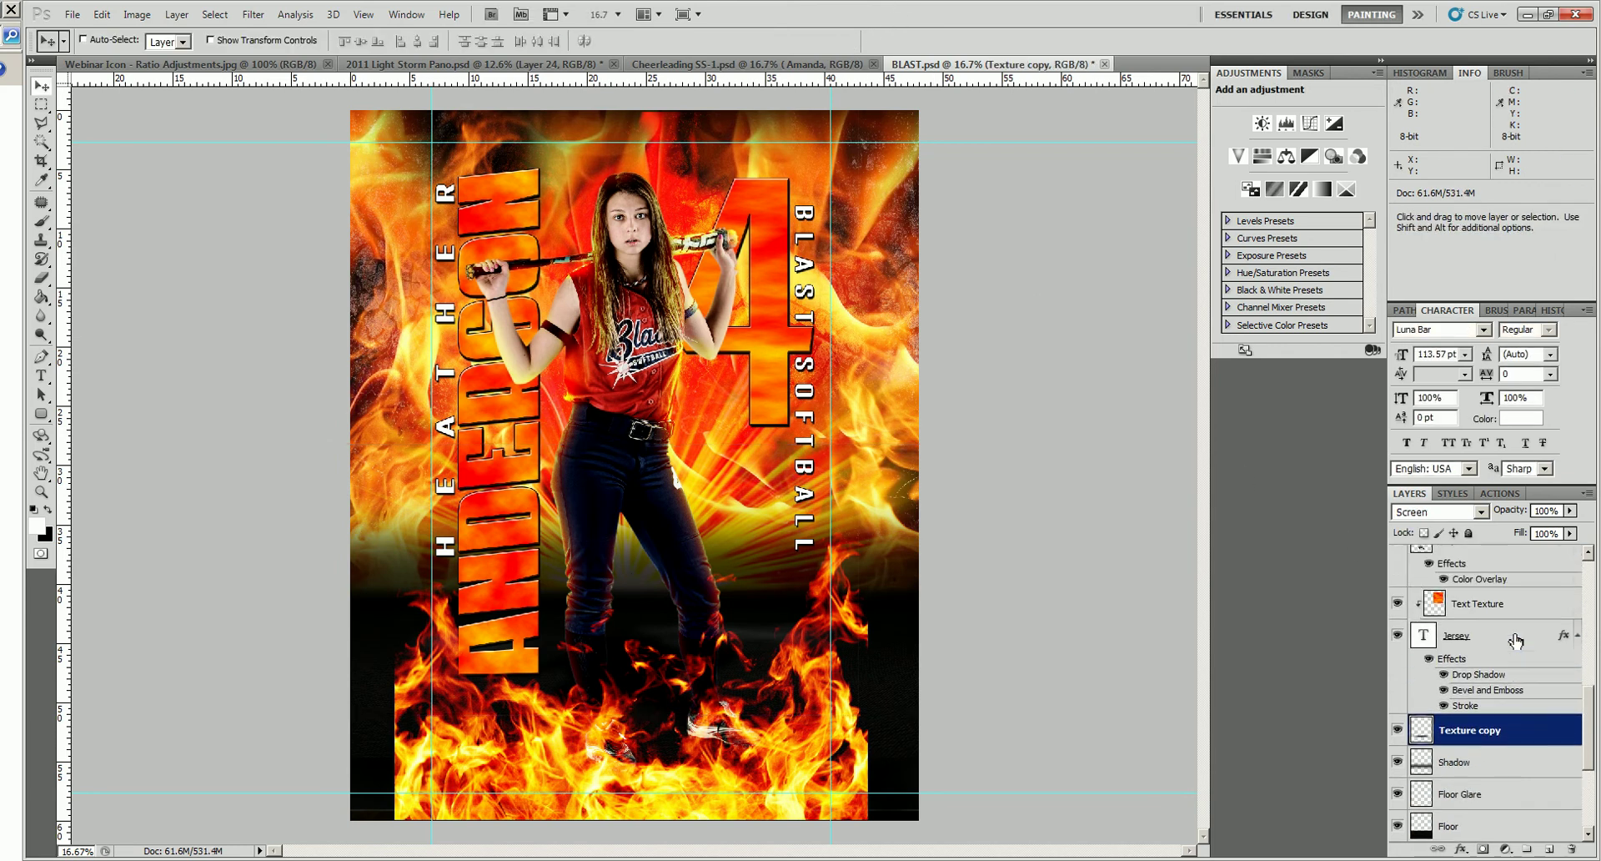
scroll(1516, 638, up, 5)
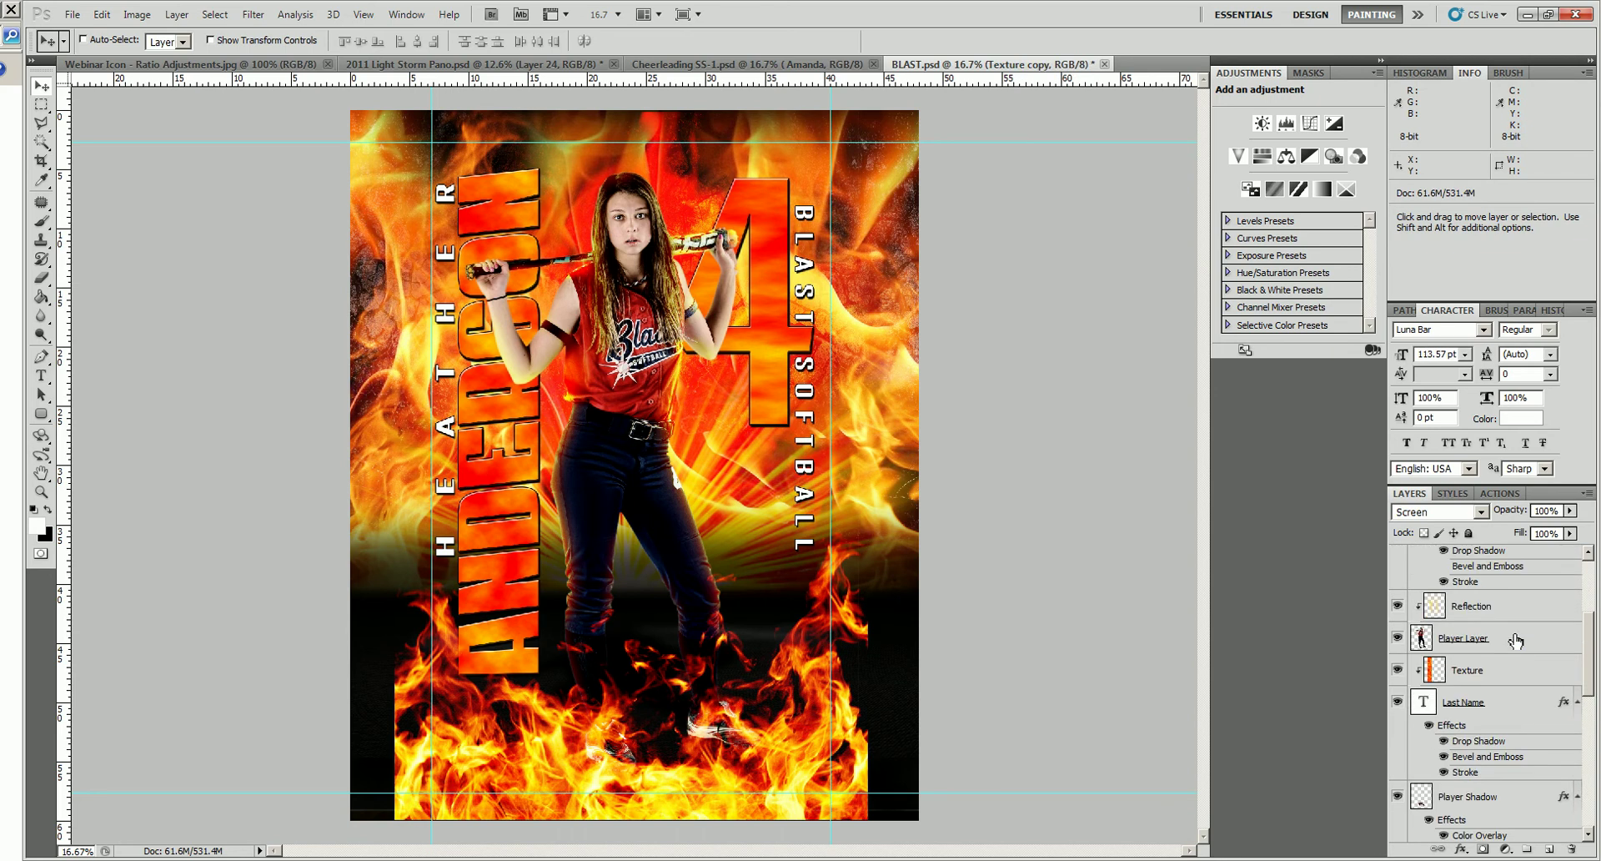
click(1518, 564)
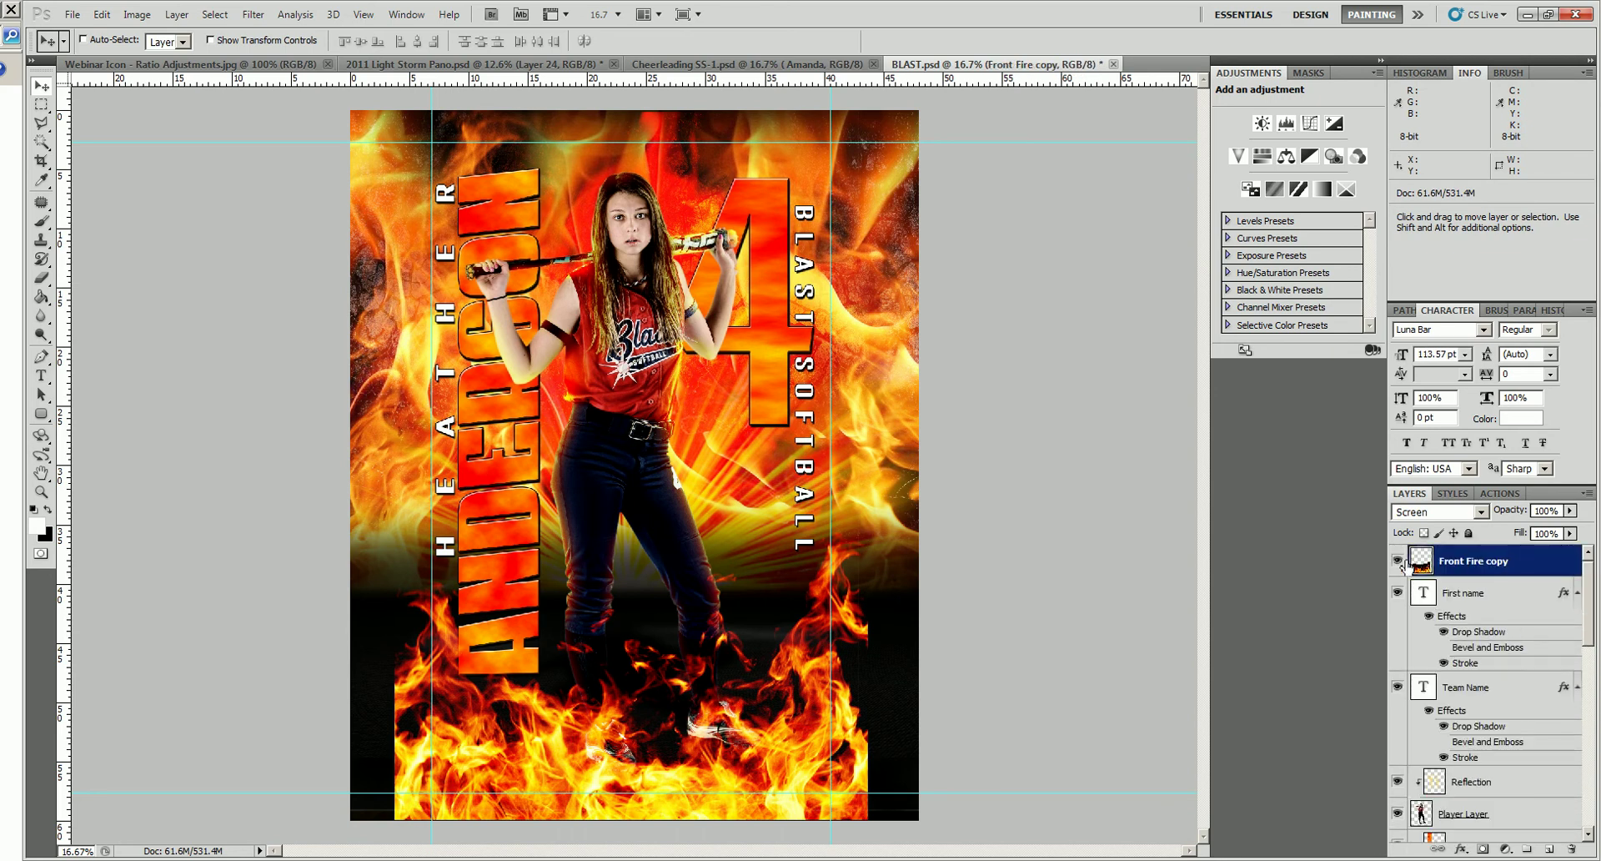
key(ctrl+t)
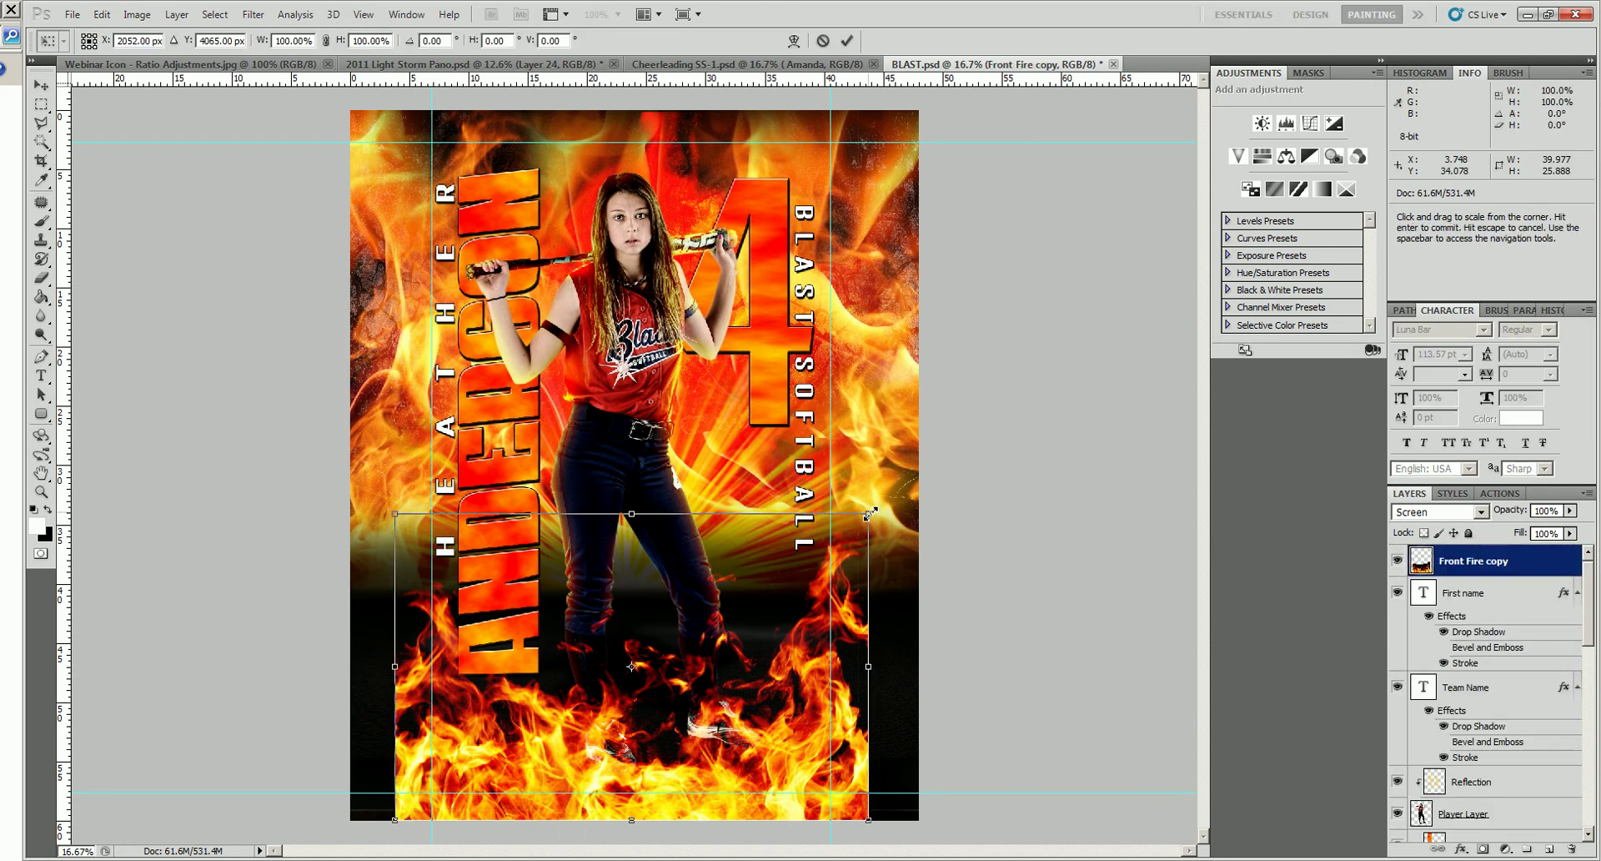
mouse_move(870, 666)
mouse_down()
mouse_move(1078, 683)
mouse_move(870, 667)
mouse_up()
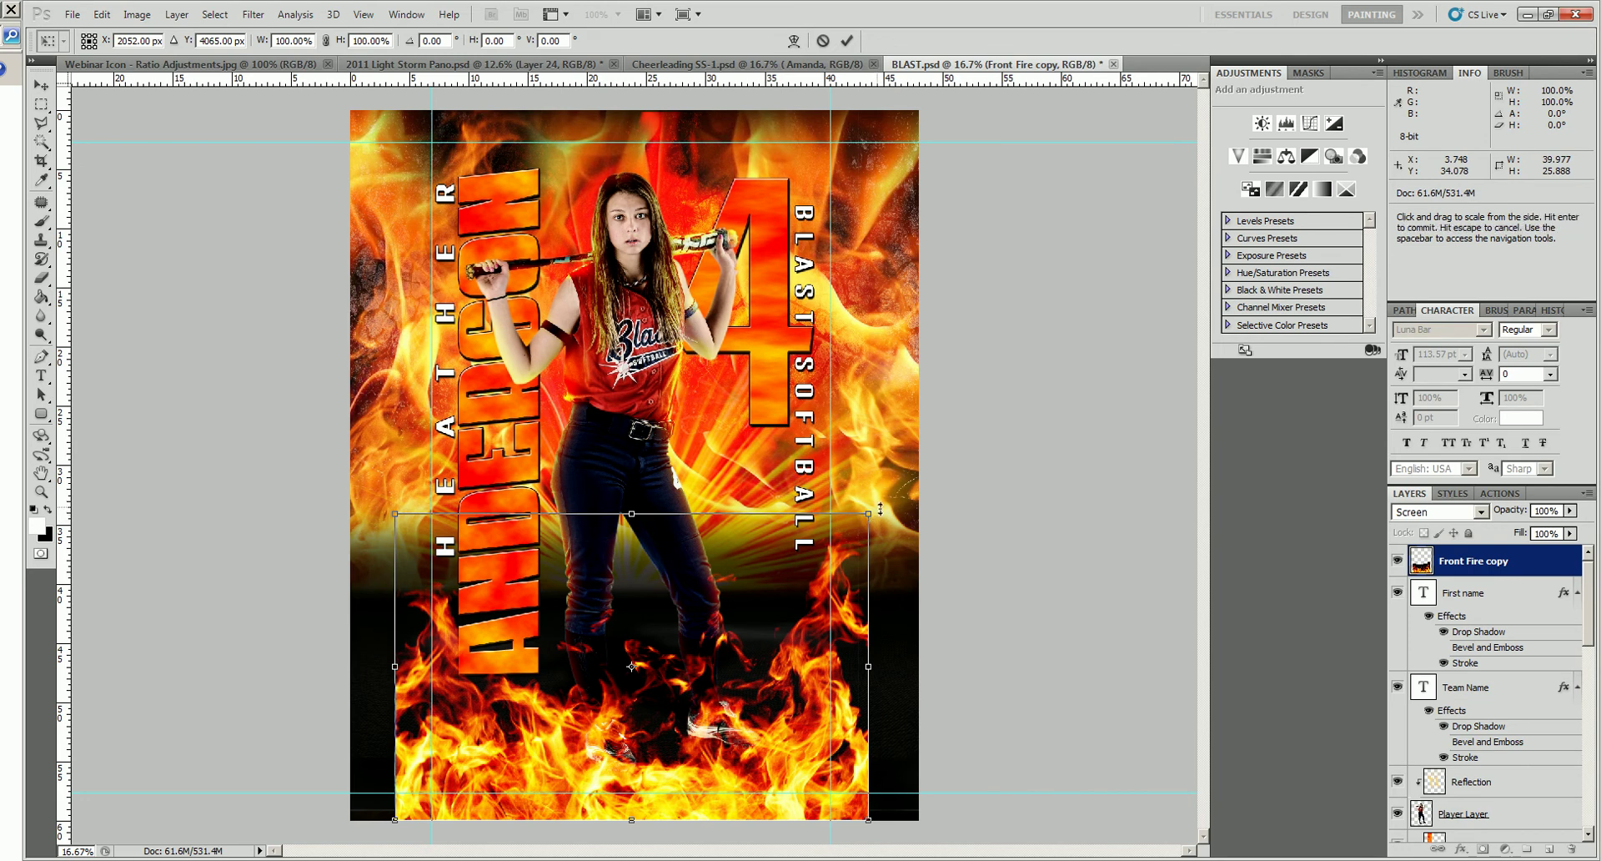
drag(873, 514, 941, 503)
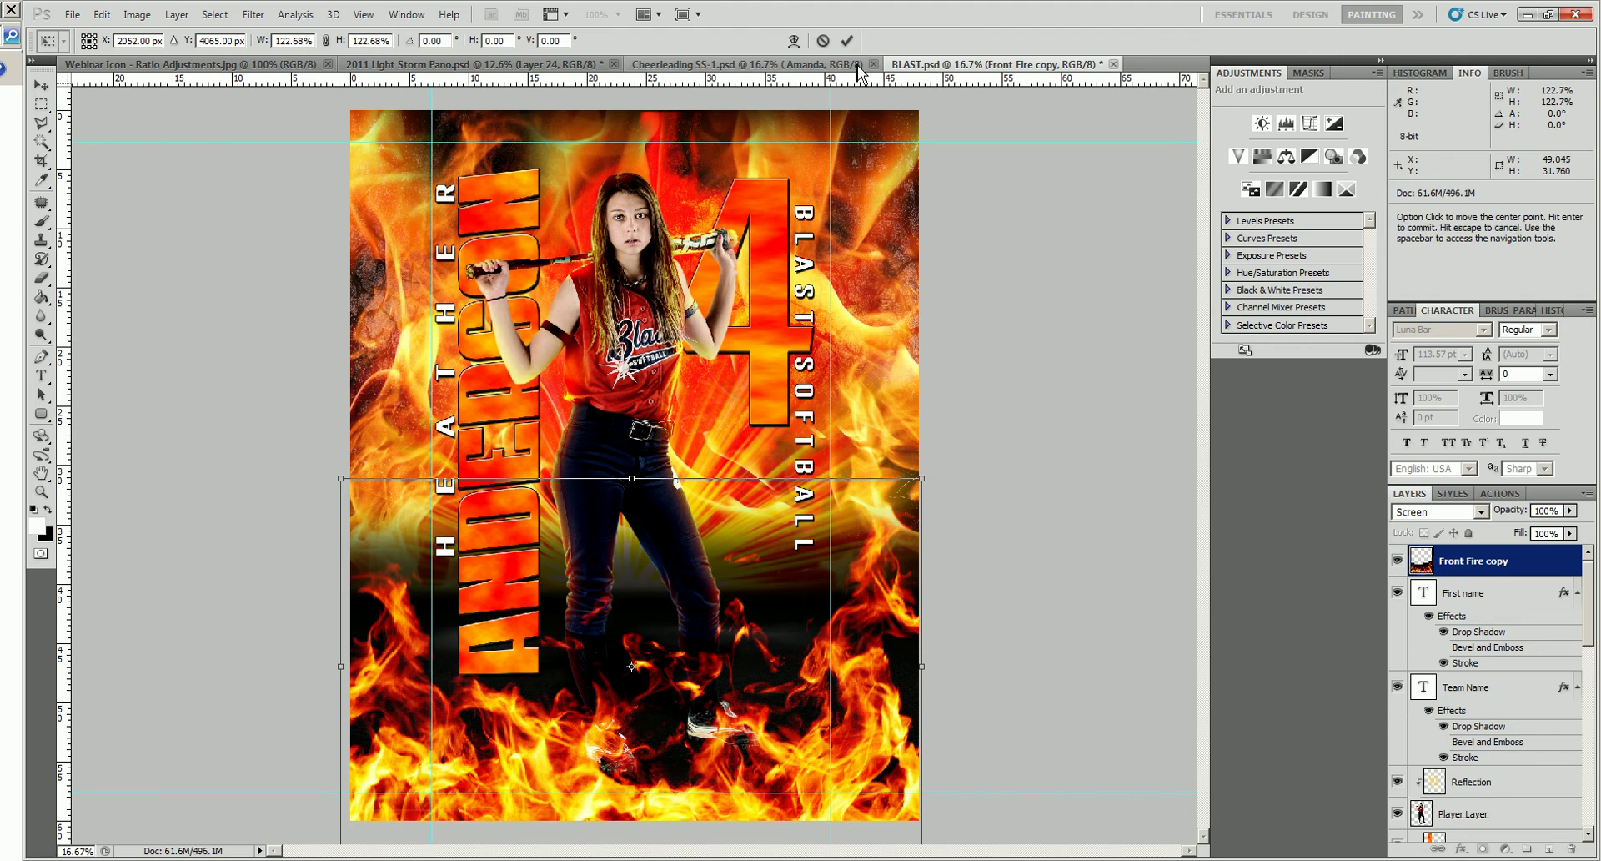
click(847, 40)
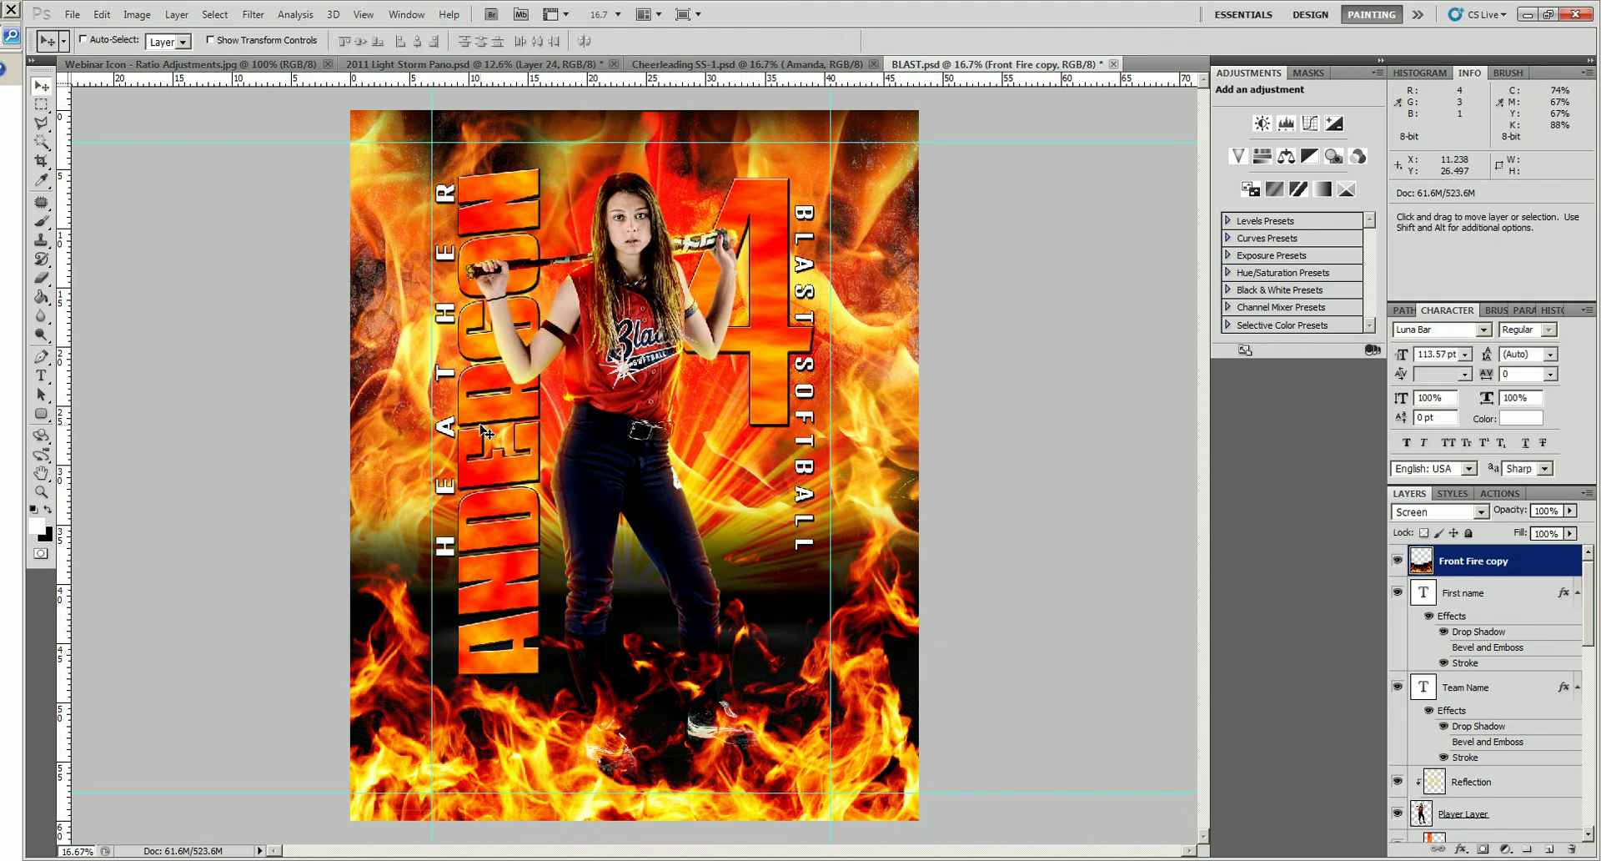
Shift the first-name text and the last-name text with its Texture layer to the left.
right_click(448, 377)
click(506, 384)
drag(506, 385, 481, 407)
right_click(483, 409)
click(512, 414)
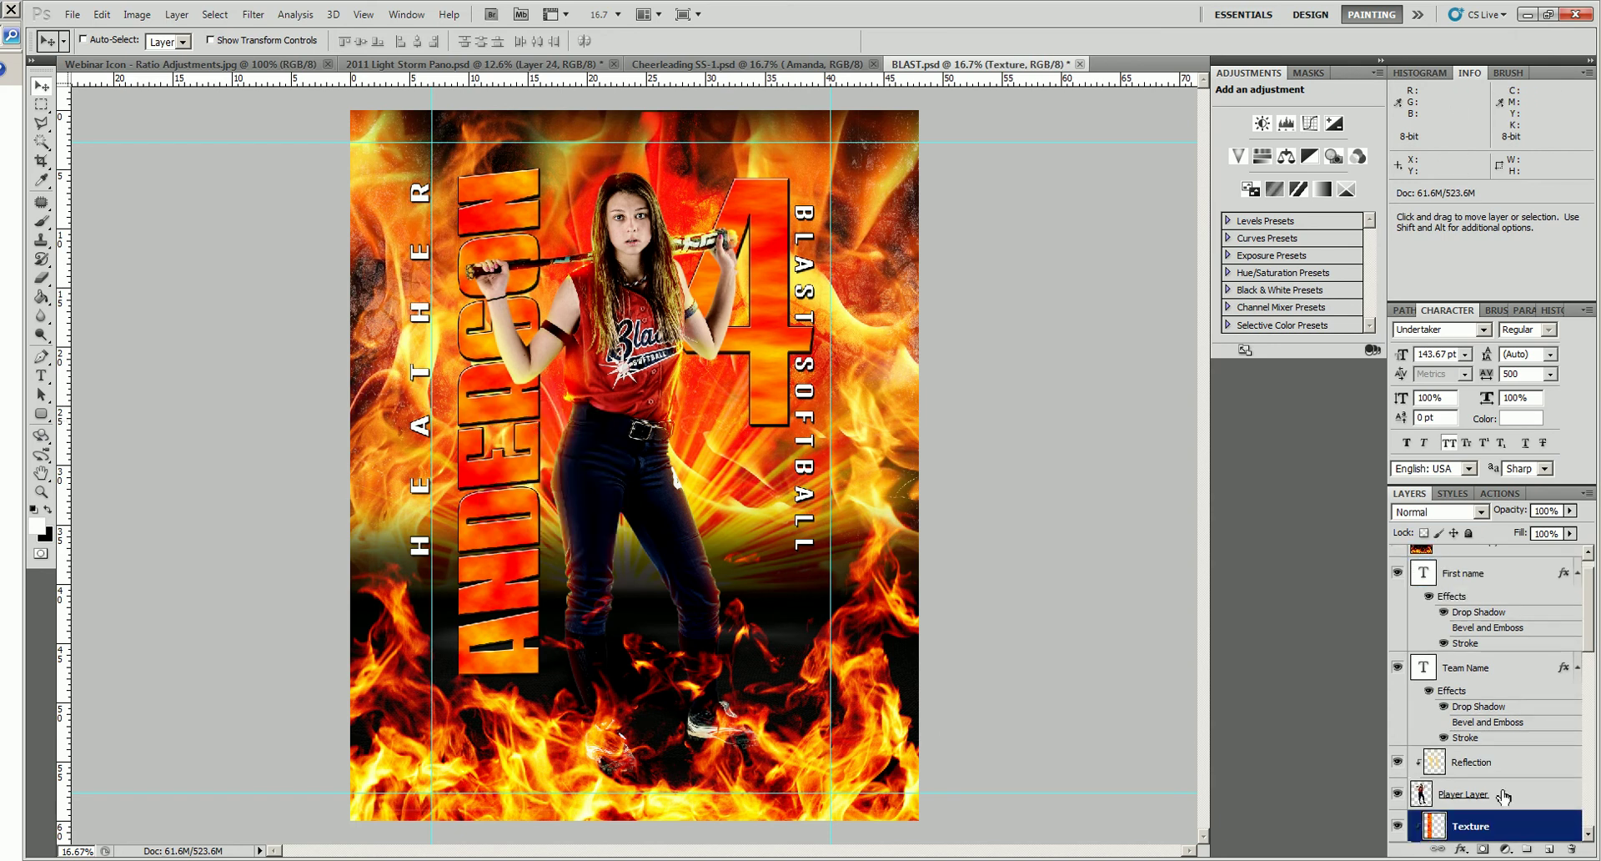
scroll(1524, 777, down, 3)
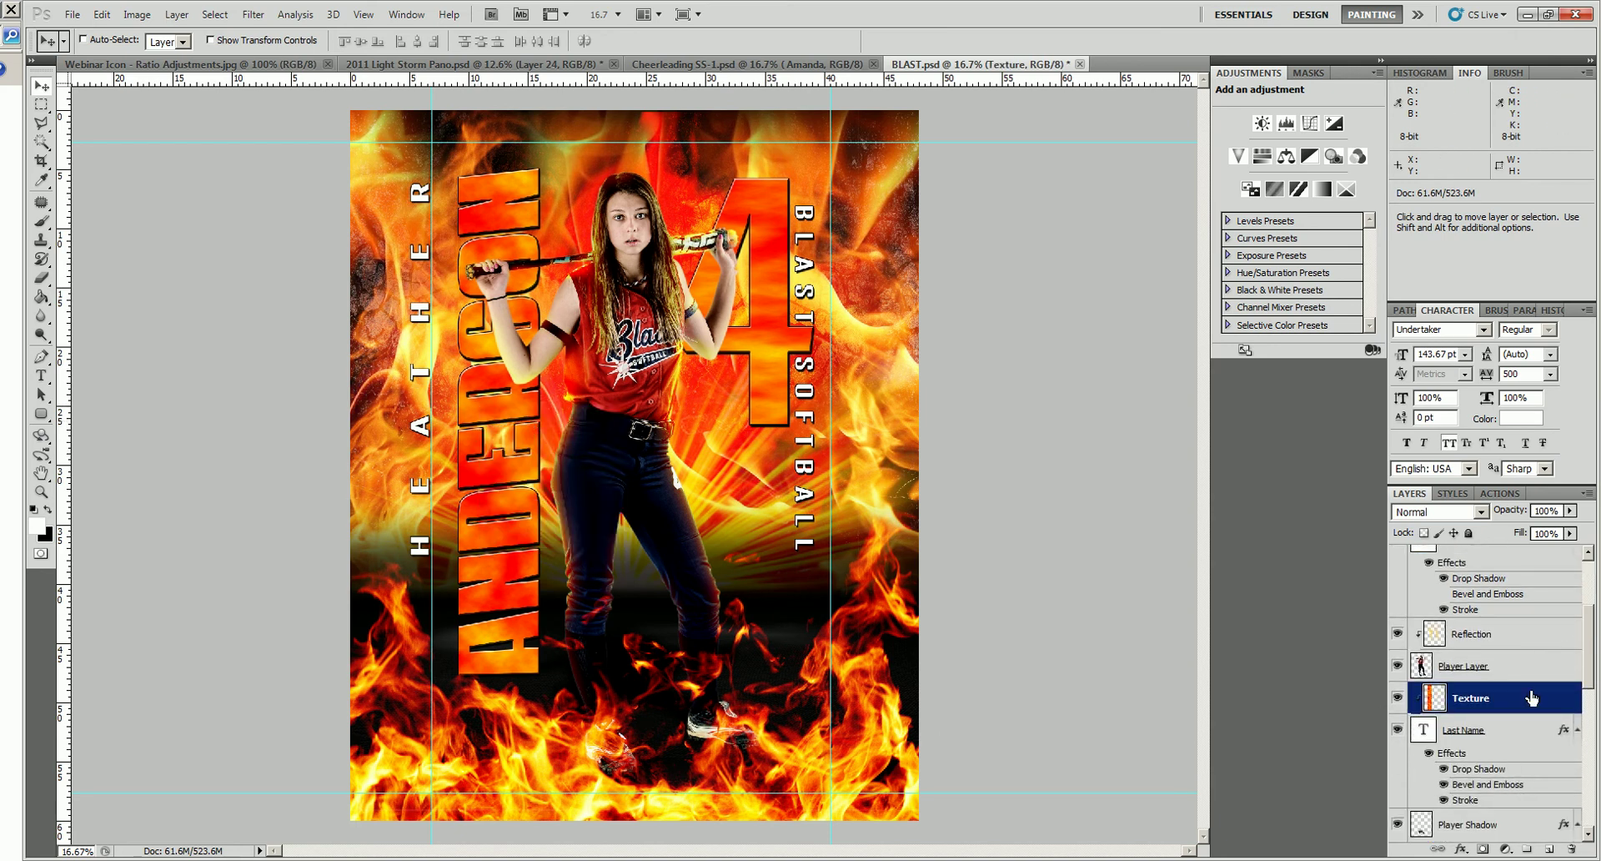
click(1491, 732)
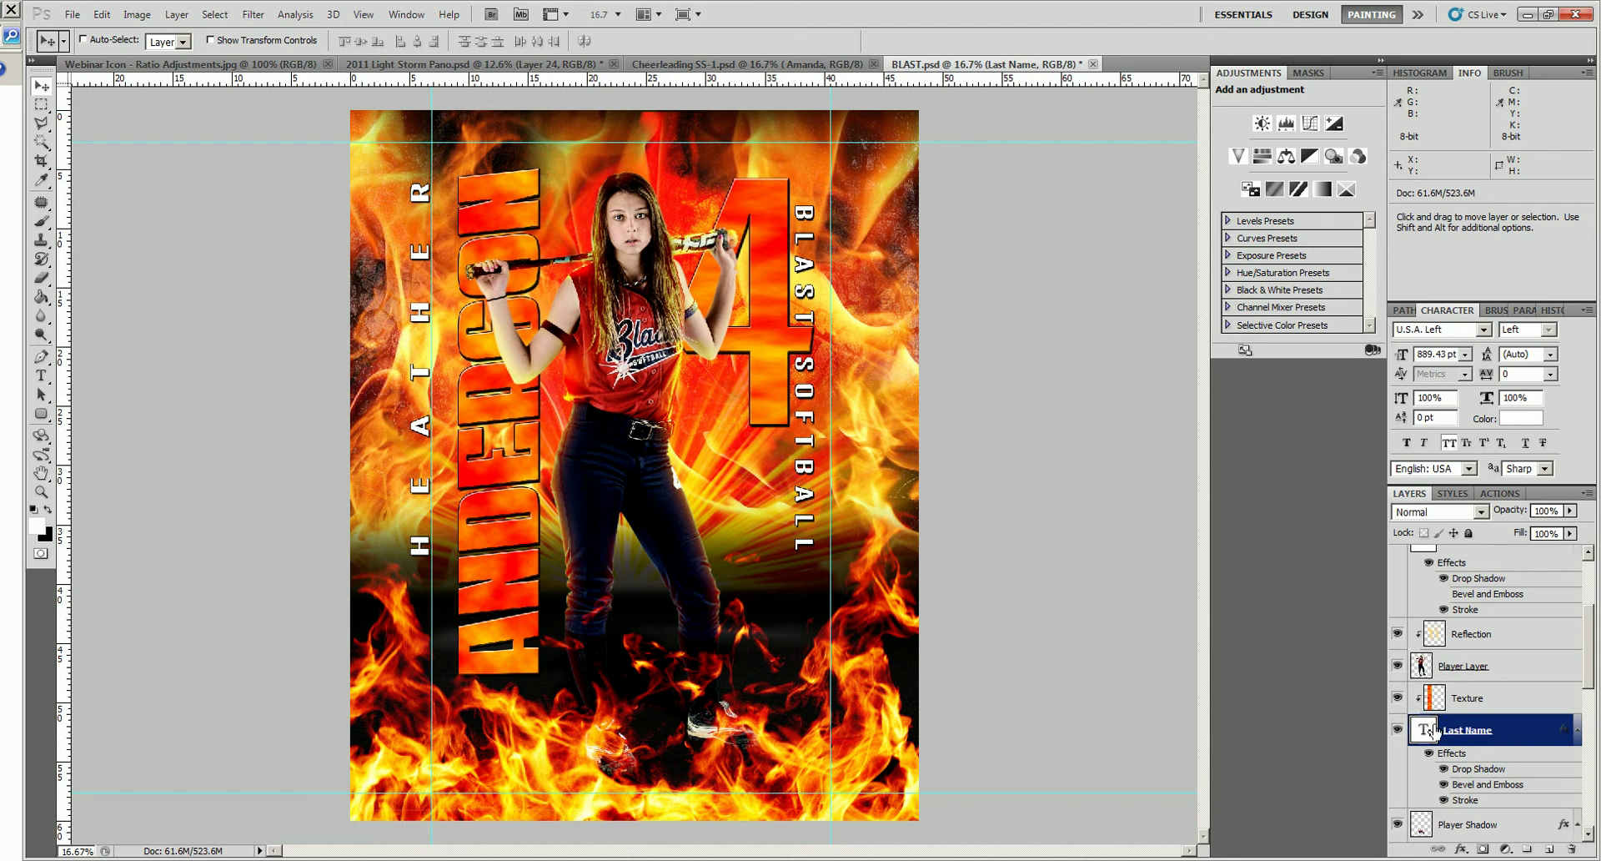
mouse_move(524, 436)
mouse_down()
mouse_move(521, 460)
mouse_move(538, 459)
mouse_move(472, 457)
mouse_move(582, 457)
mouse_move(505, 458)
mouse_move(535, 458)
mouse_move(516, 458)
mouse_move(533, 438)
mouse_up()
shift+click(1504, 697)
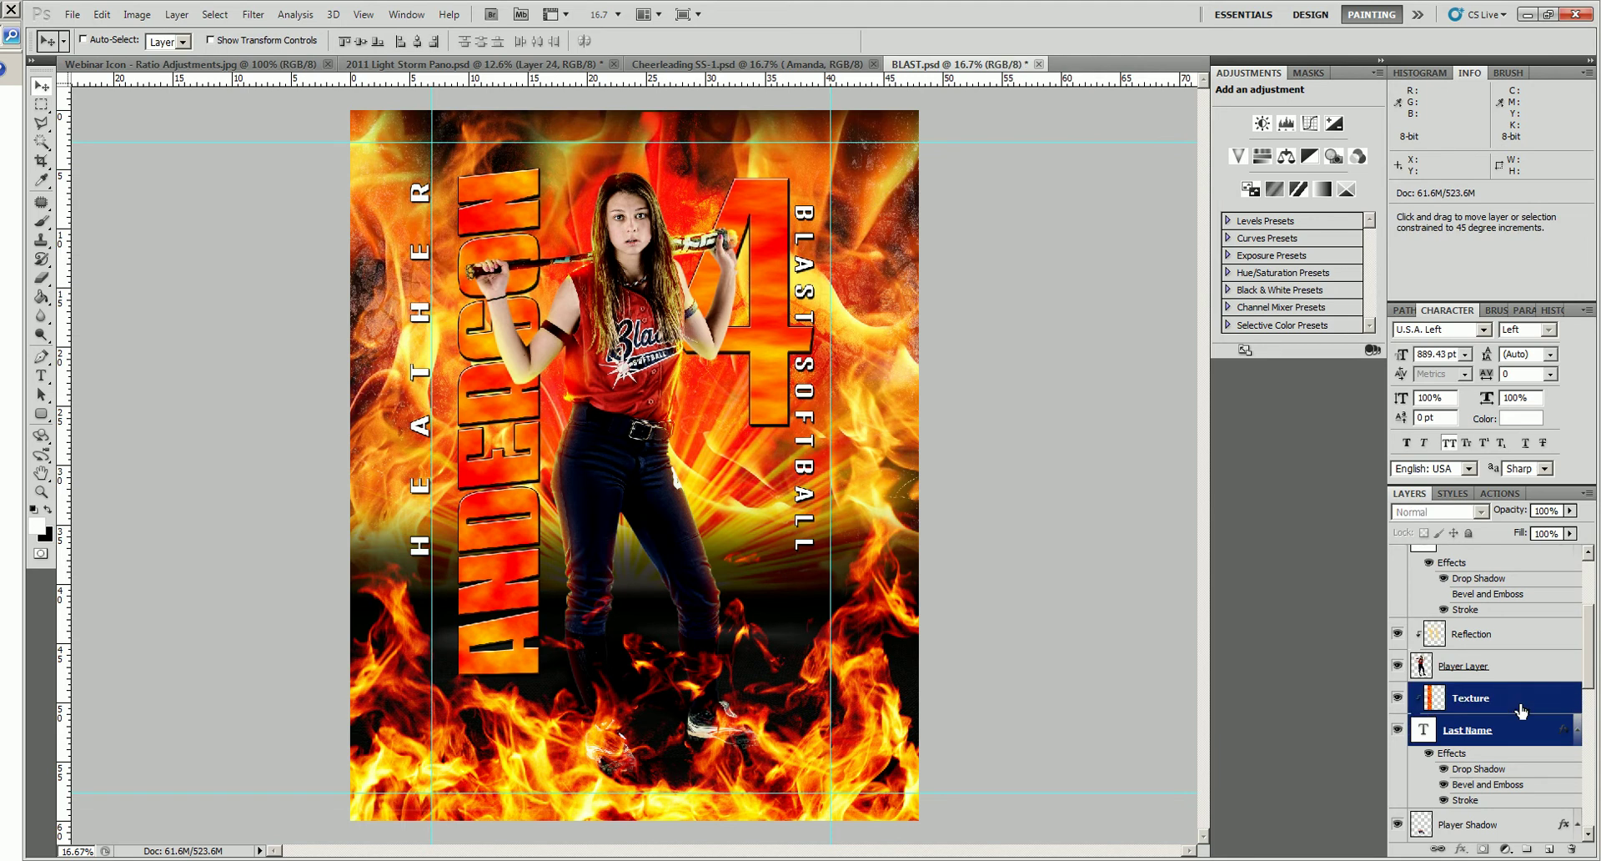
drag(534, 468, 510, 470)
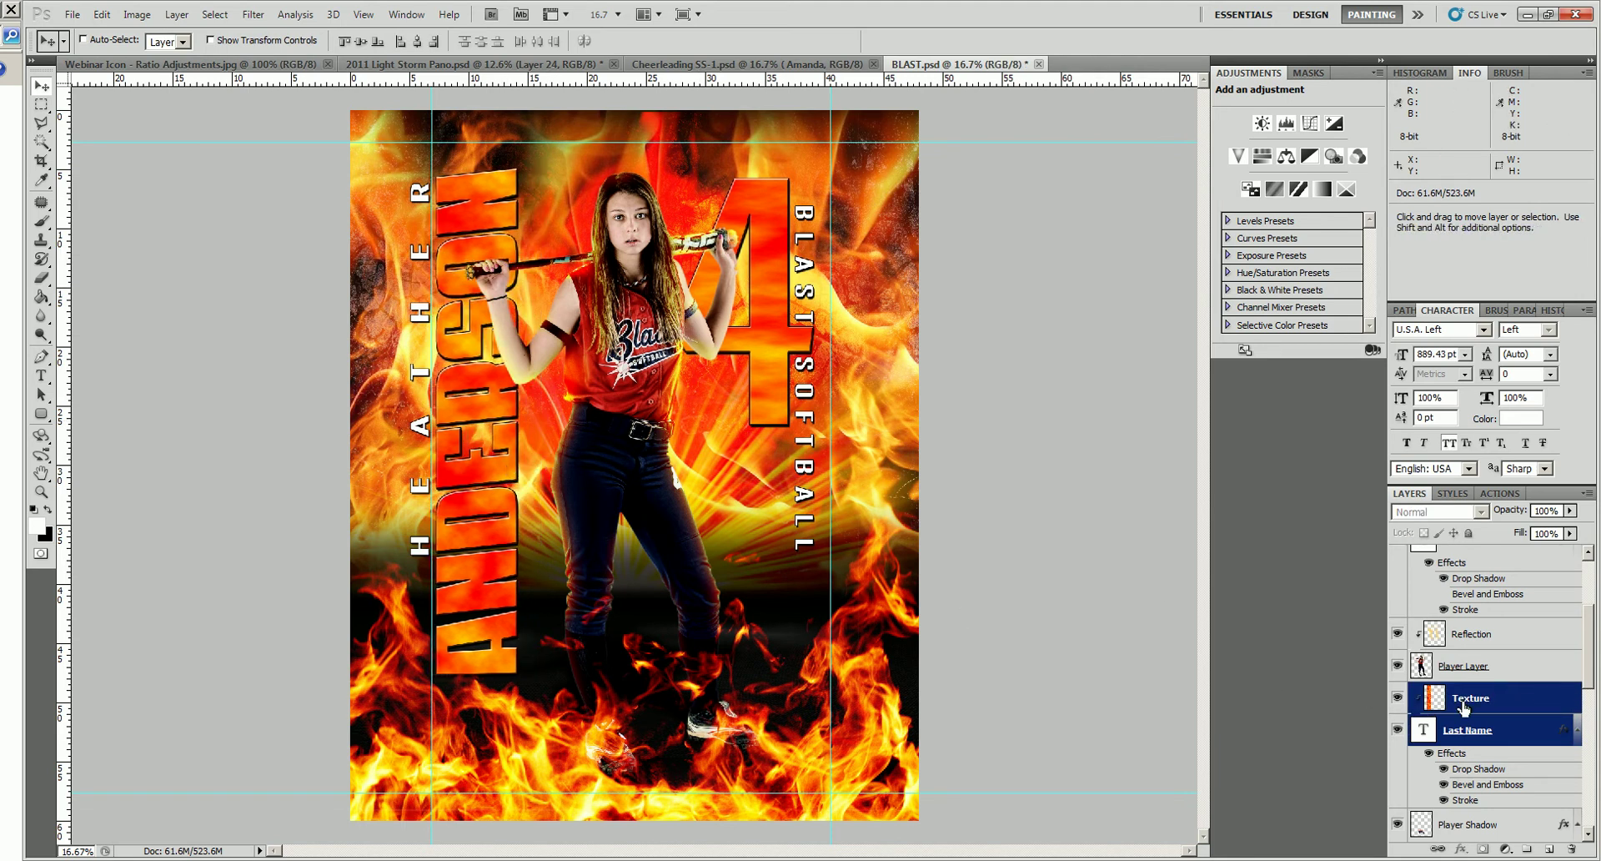
Nudge the Jersey 4 and BLAST SOFTBALL text layers right with Shift+Right twice.
click(1511, 670)
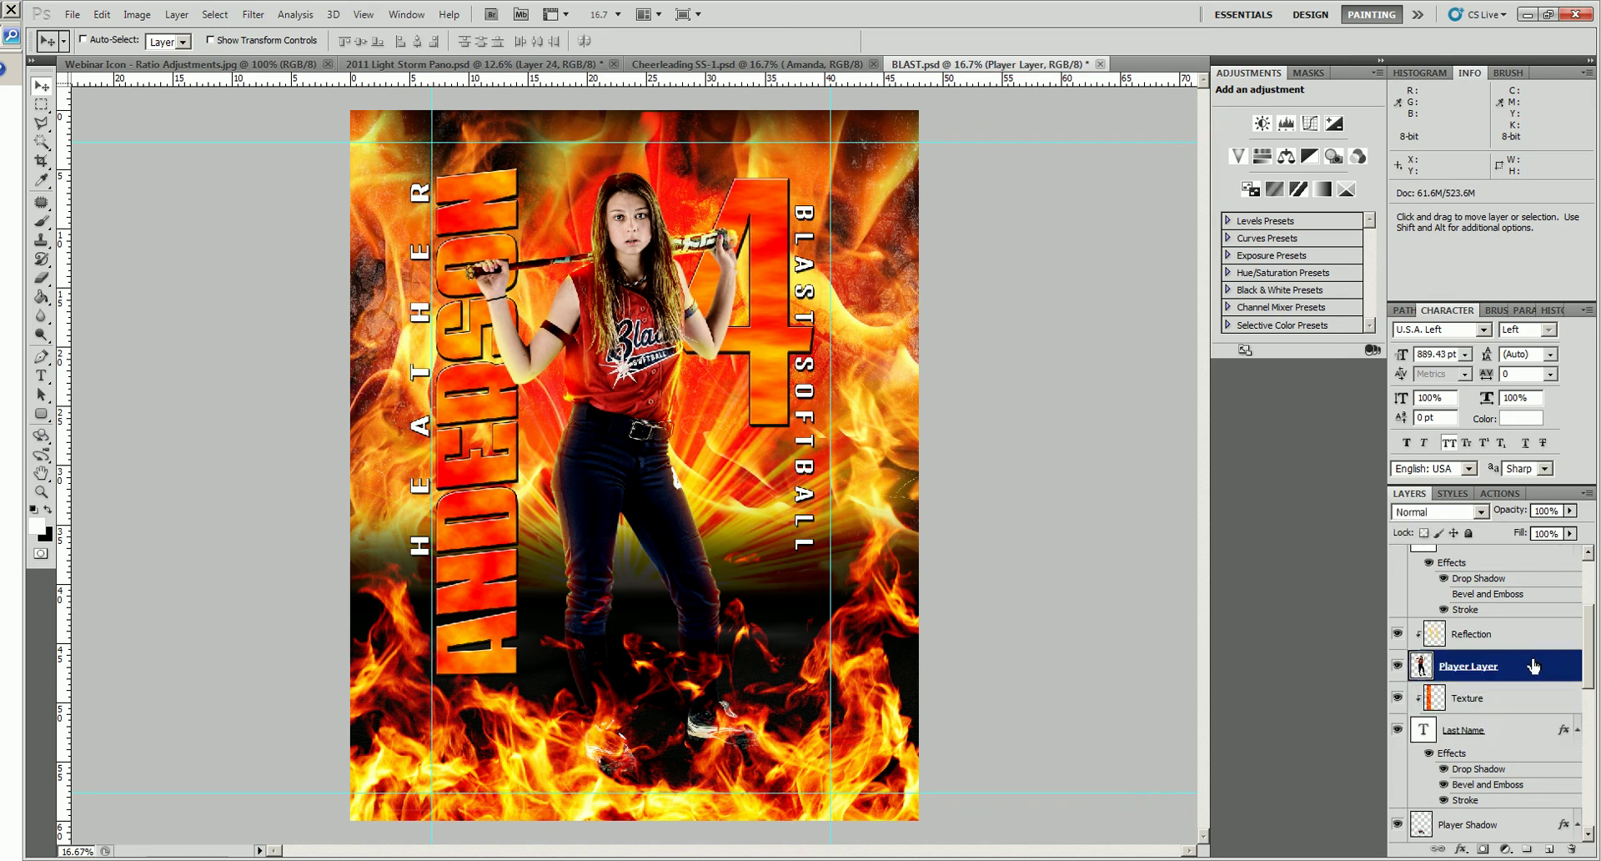
scroll(1468, 642, up, 3)
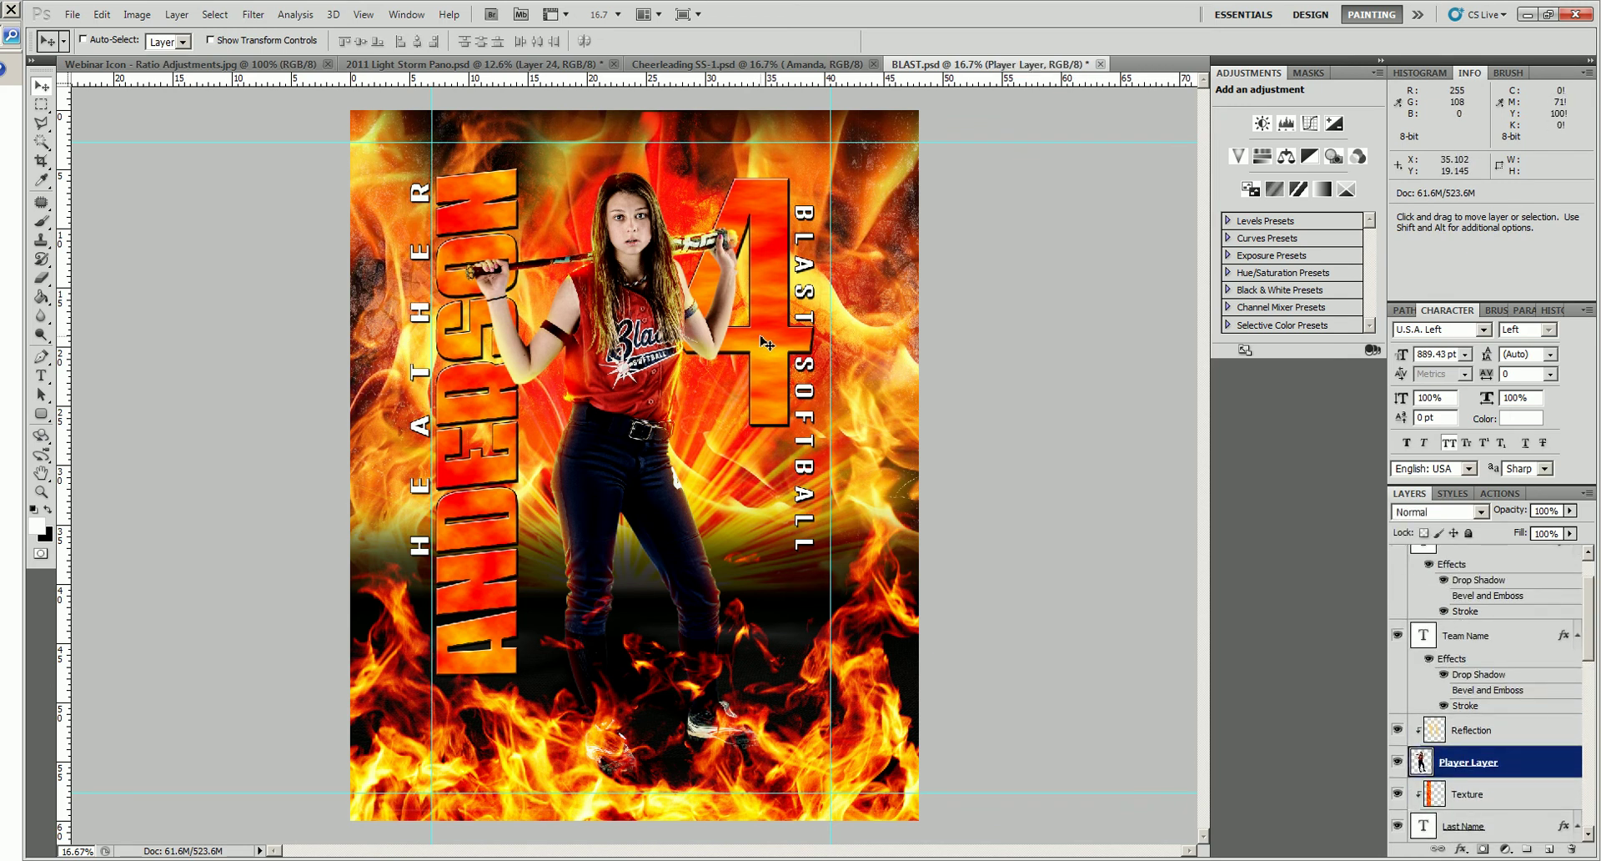
right_click(765, 342)
click(792, 385)
scroll(1503, 793, down, 2)
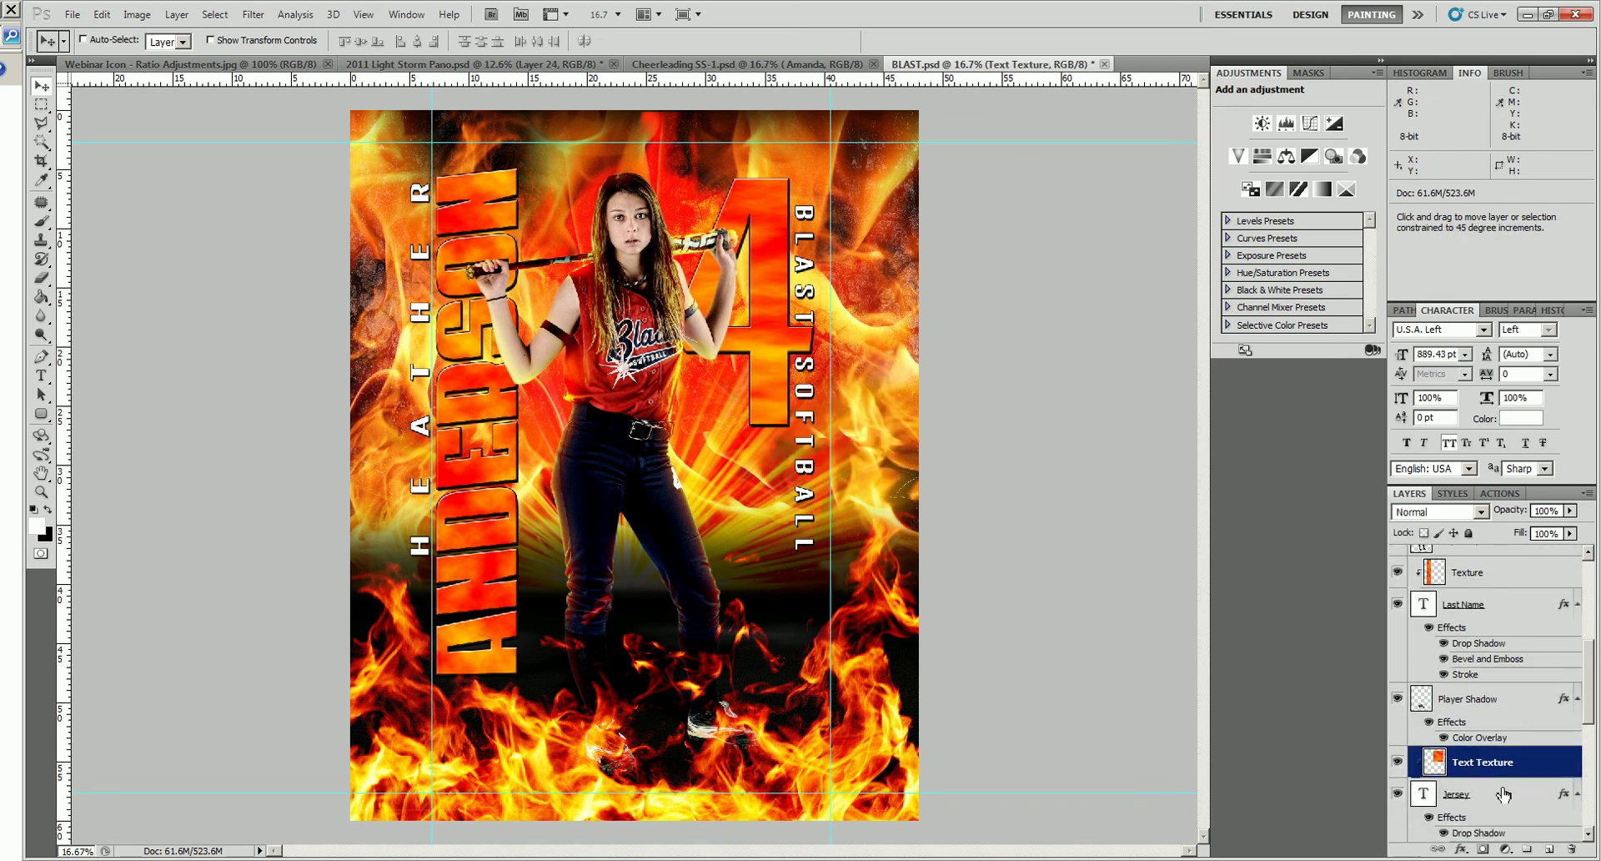
shift+click(1504, 793)
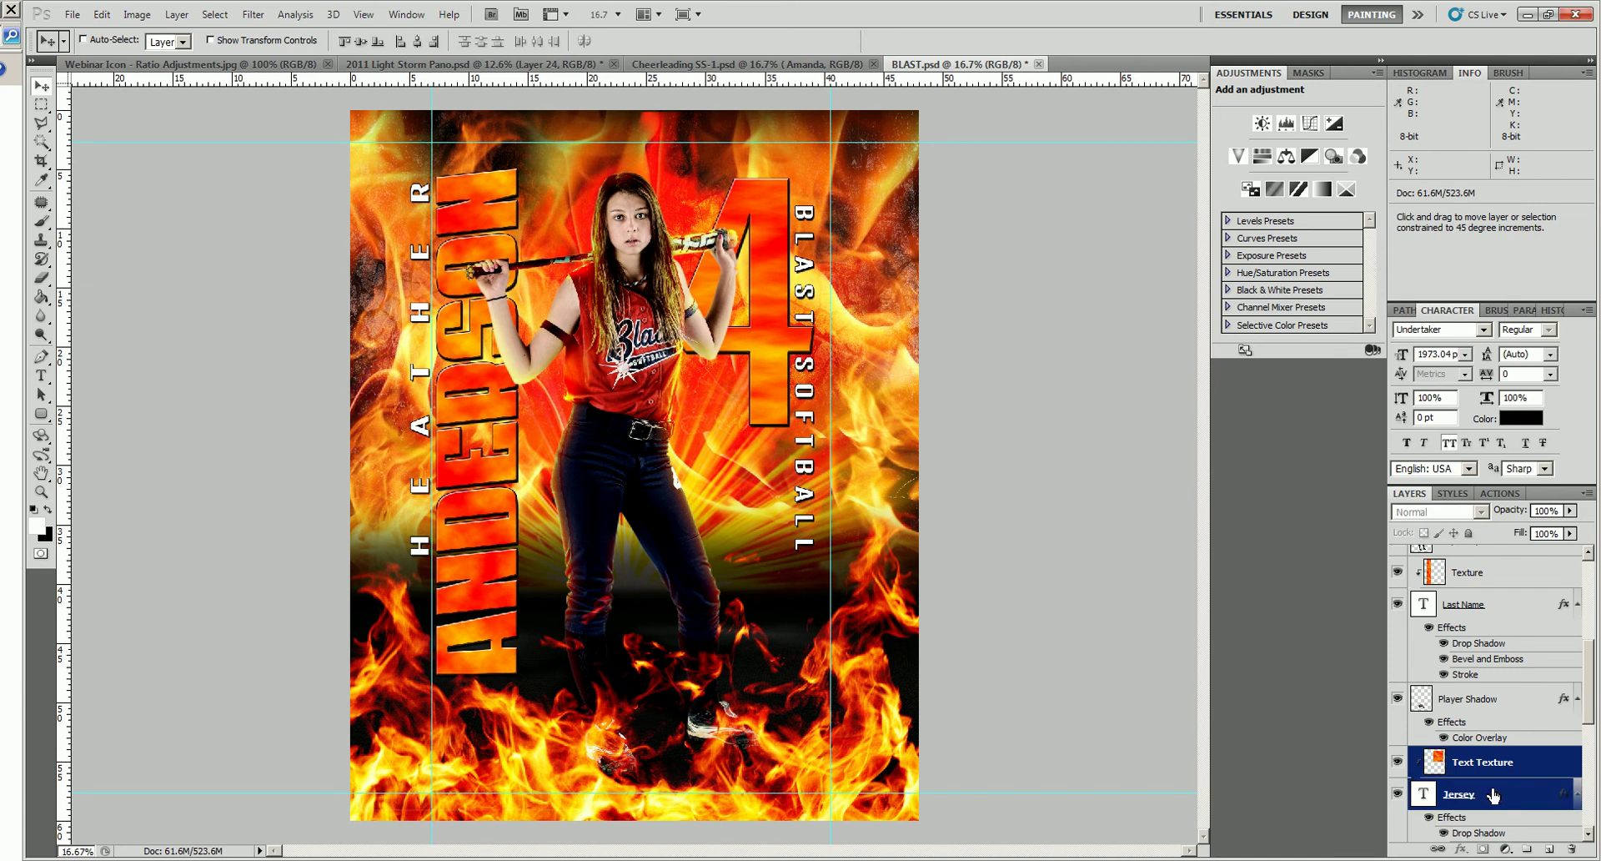
right_click(809, 300)
key(Escape)
key(shift+Right)
key(shift+Right)
key(shift+Right)
key(shift+Right)
key(shift+Right)
key(shift+Right)
key(shift+Right)
key(shift+Right)
key(shift+Right)
key(shift+Right)
key(shift+Right)
key(shift+Right)
key(shift+Right)
key(shift+Right)
key(shift+Right)
key(shift+Right)
key(shift+Right)
key(shift+Right)
key(shift+Right)
key(shift+Right)
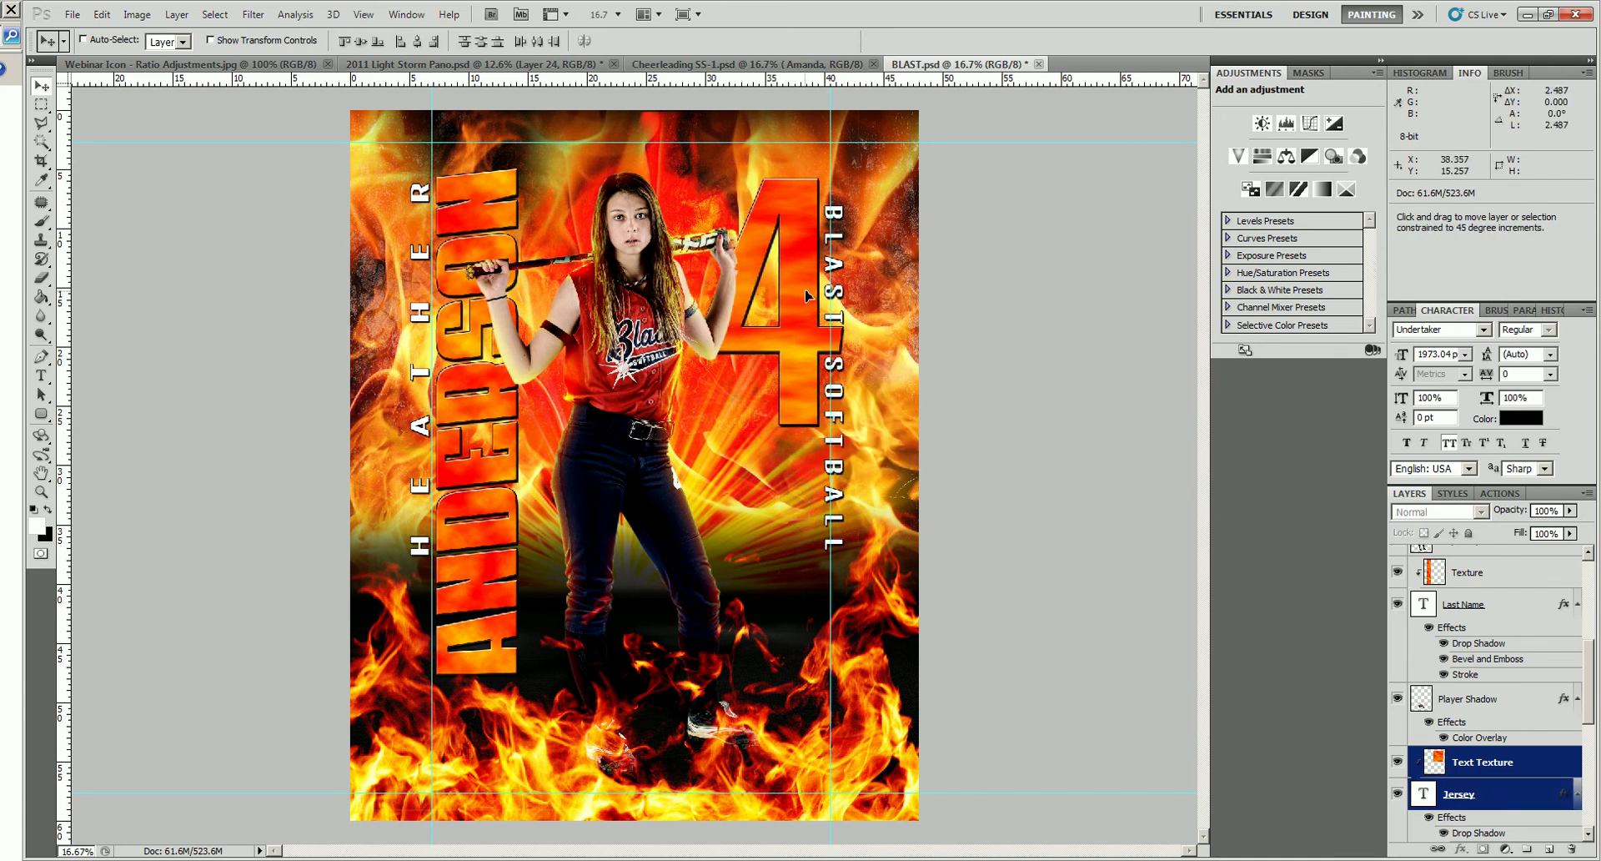
key(shift+Right)
key(shift+Right)
key(shift+Right)
key(shift+Right)
key(shift+Right)
key(shift+Right)
key(shift+Right)
ctrl+click(846, 400)
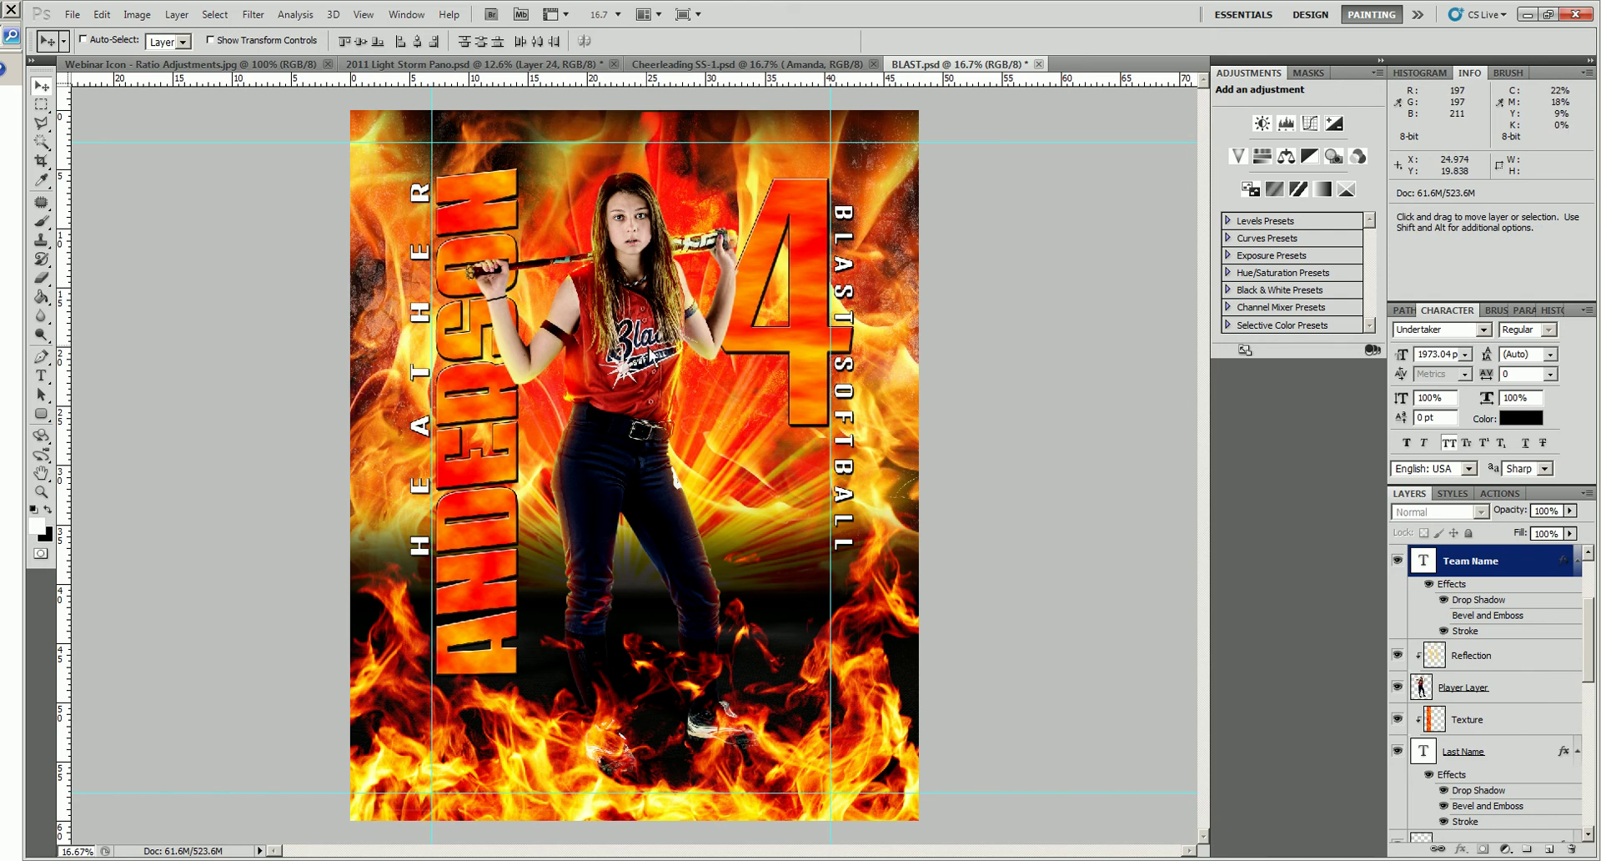
Enlarge the Player Layer and its Reflection together to about 105.6%.
right_click(645, 345)
click(675, 357)
shift+click(1493, 654)
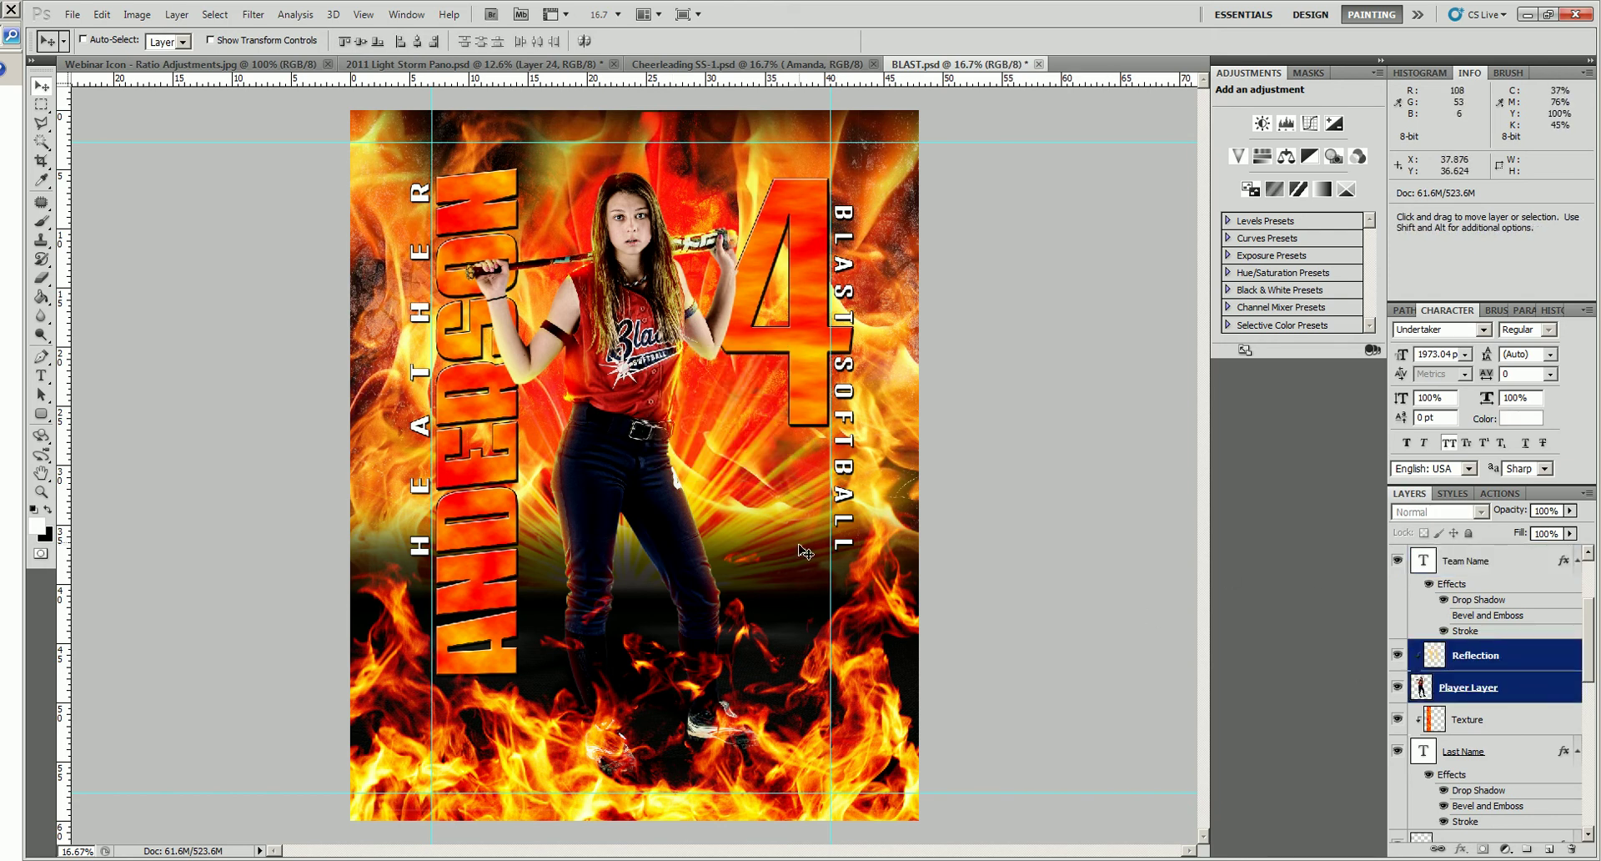
key(ctrl+t)
drag(858, 110, 888, 107)
click(846, 40)
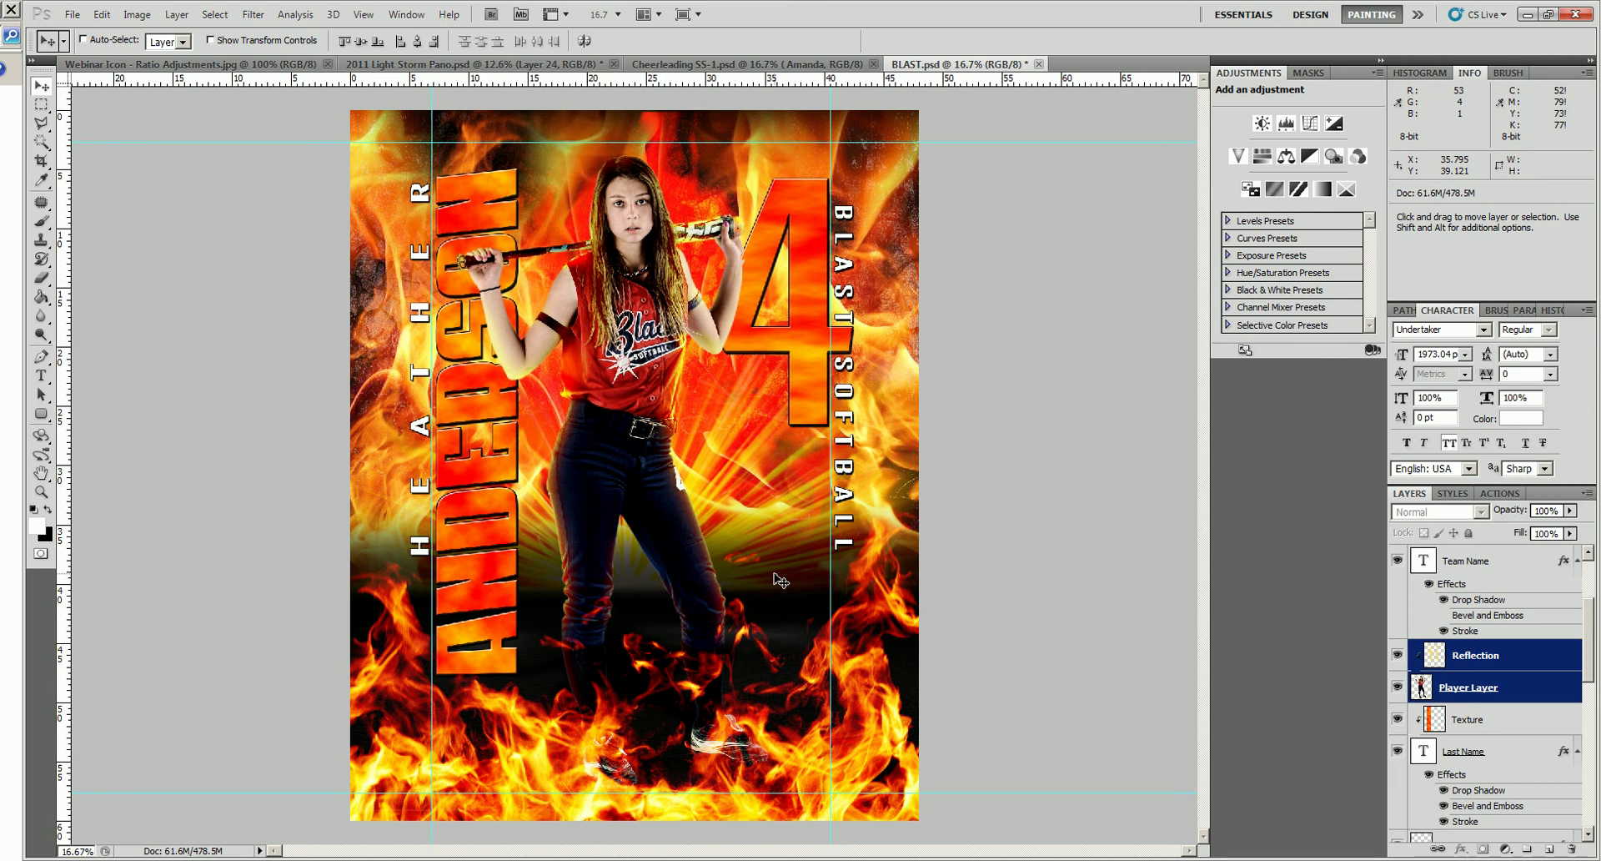
Close BLAST.psd via the save prompt, then confirm Cheerleading SS-1 is 3000 x 4500 px at 250 ppi.
click(1039, 65)
click(836, 339)
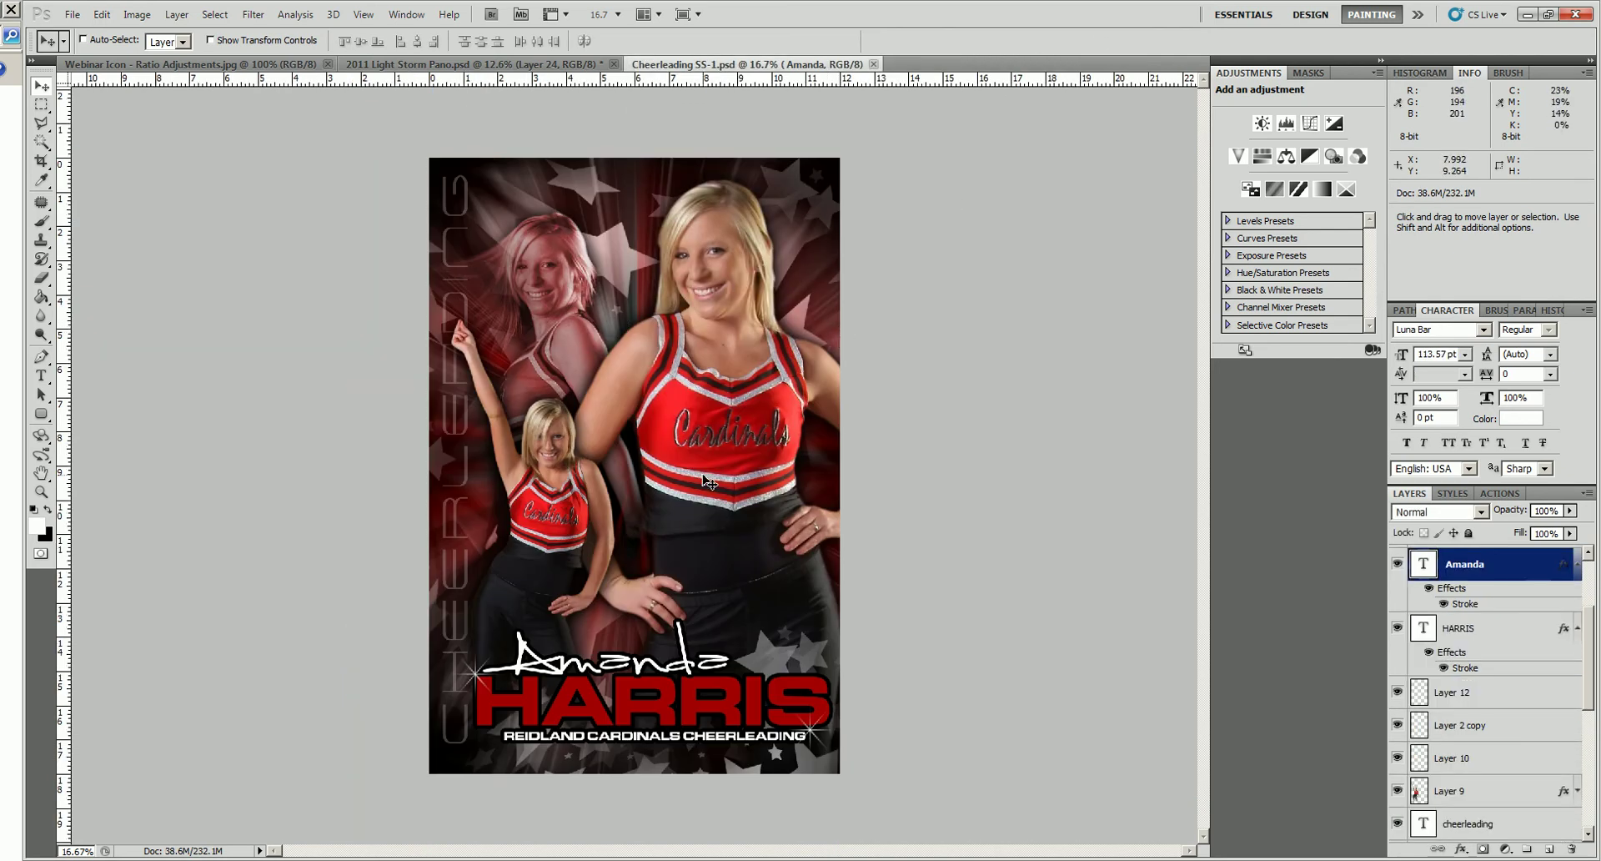
key(ctrl+alt+i)
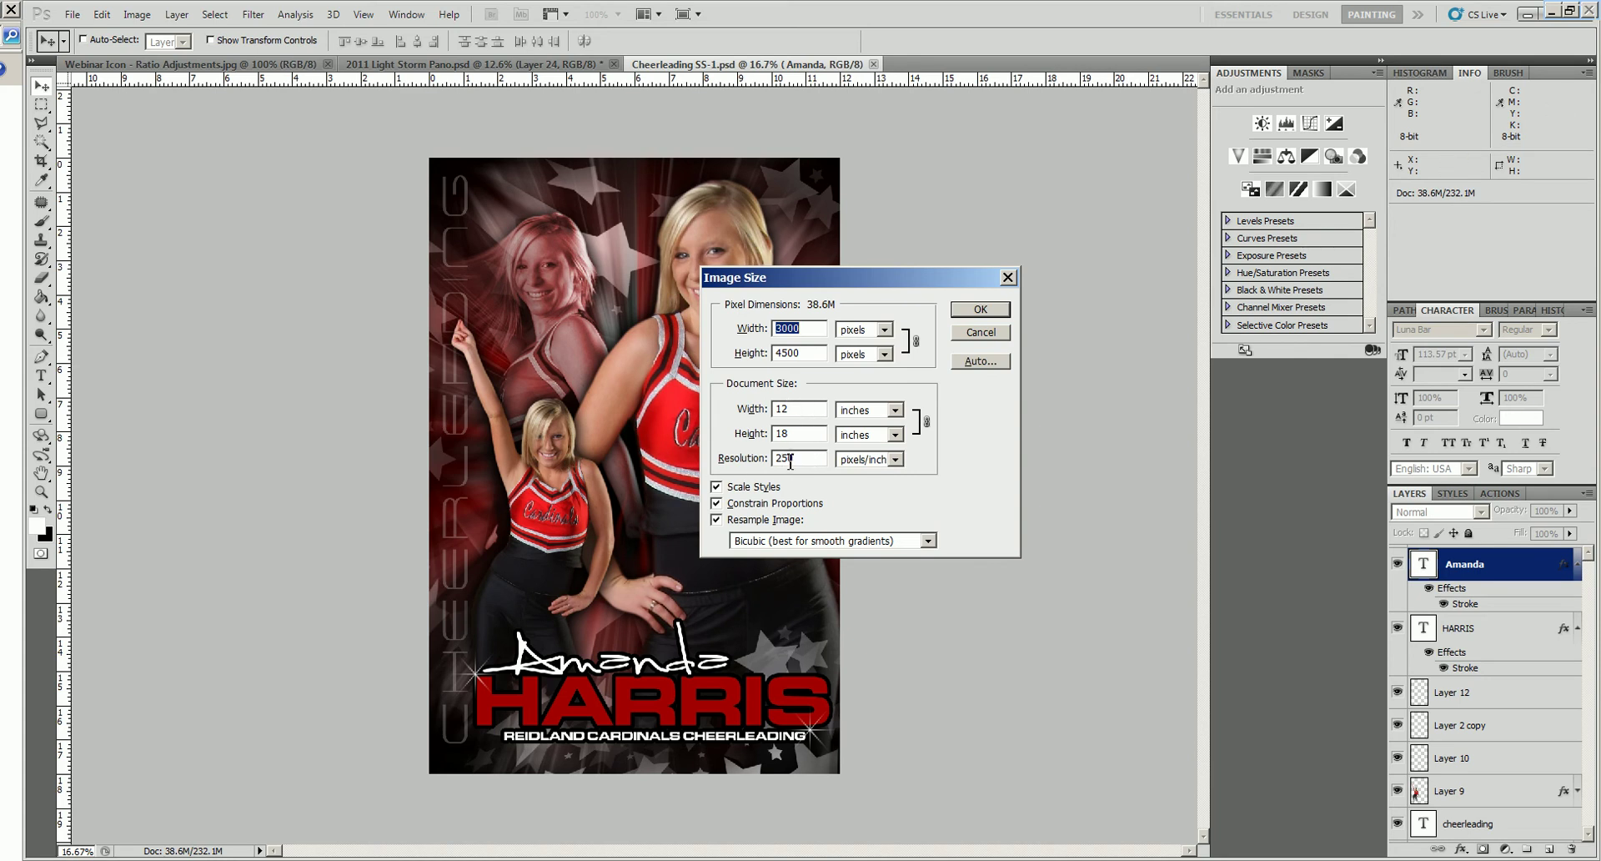
click(989, 334)
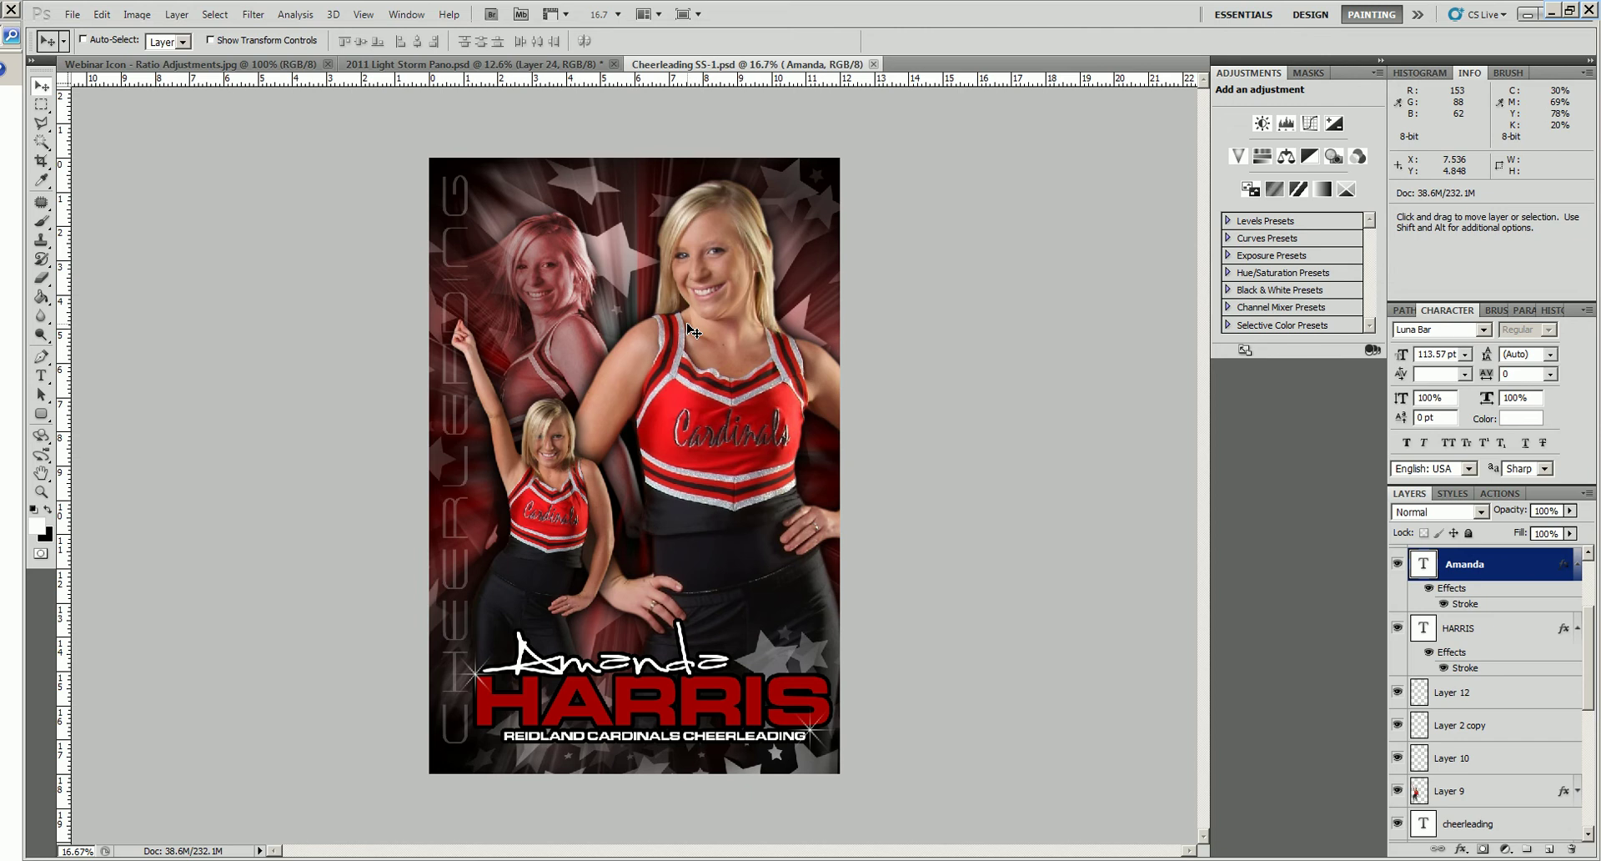
Crop the cheerleading poster at 16 x 20 in, extending the box past the image edges and shifting it left.
click(44, 163)
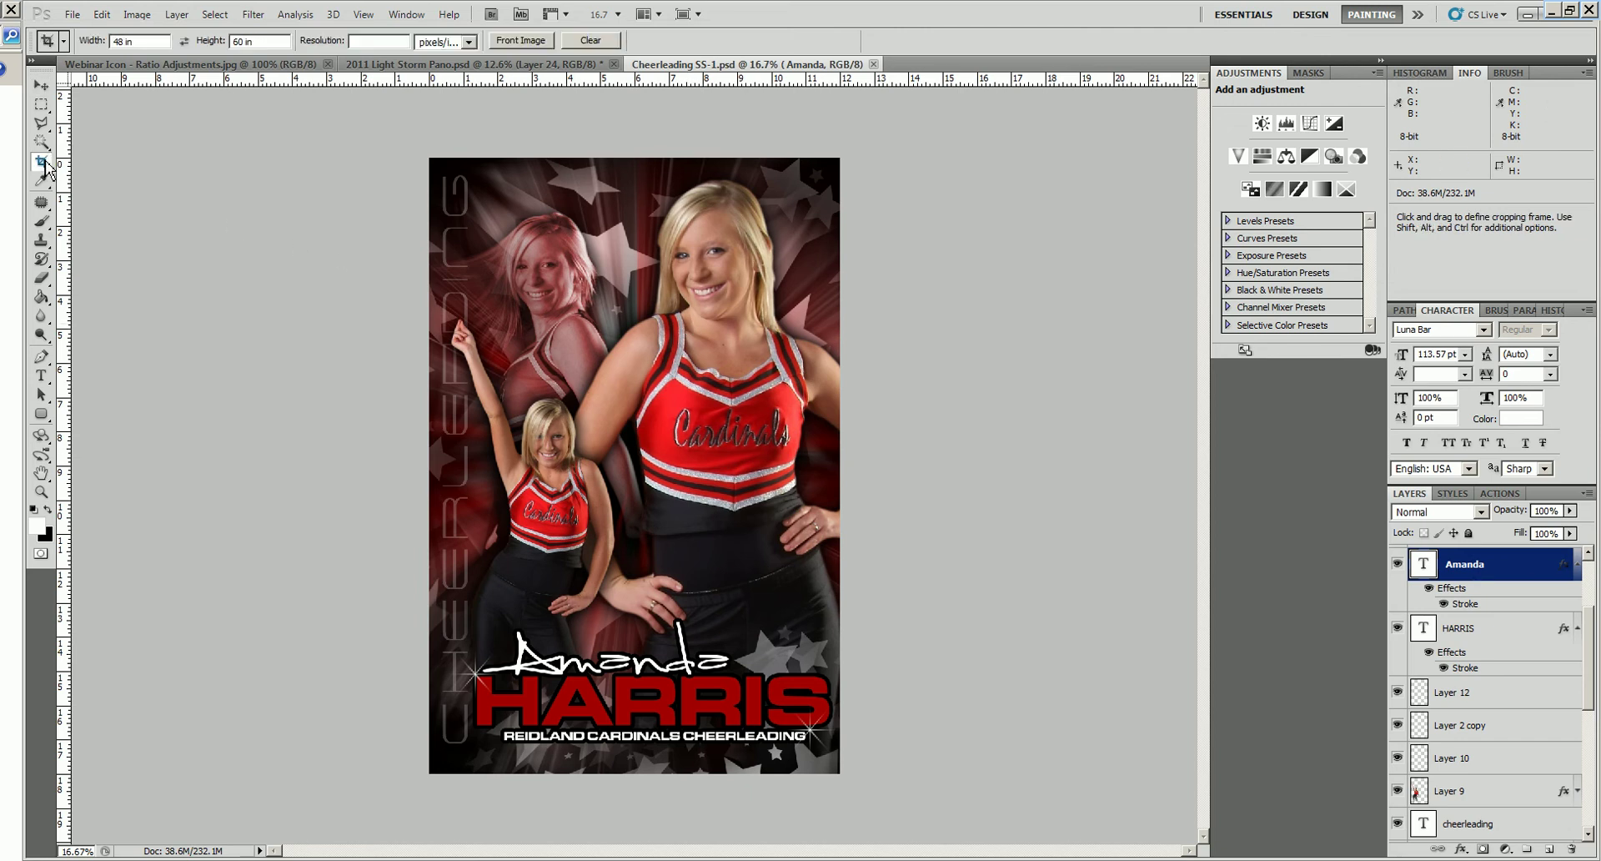
click(163, 44)
text(16)
key(Tab)
text(20)
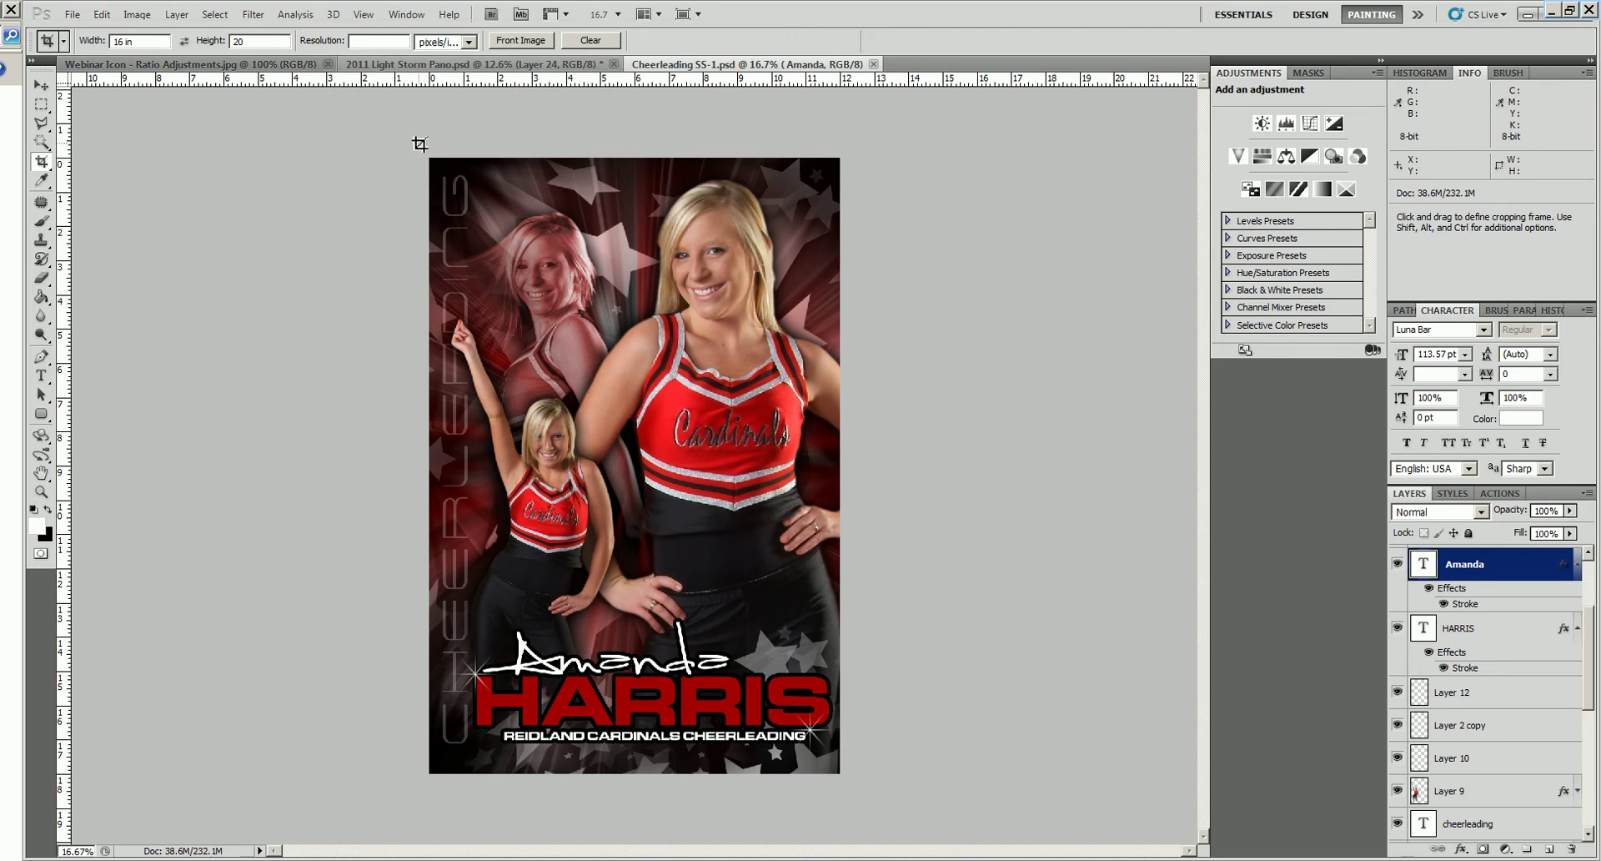
drag(420, 146, 1070, 716)
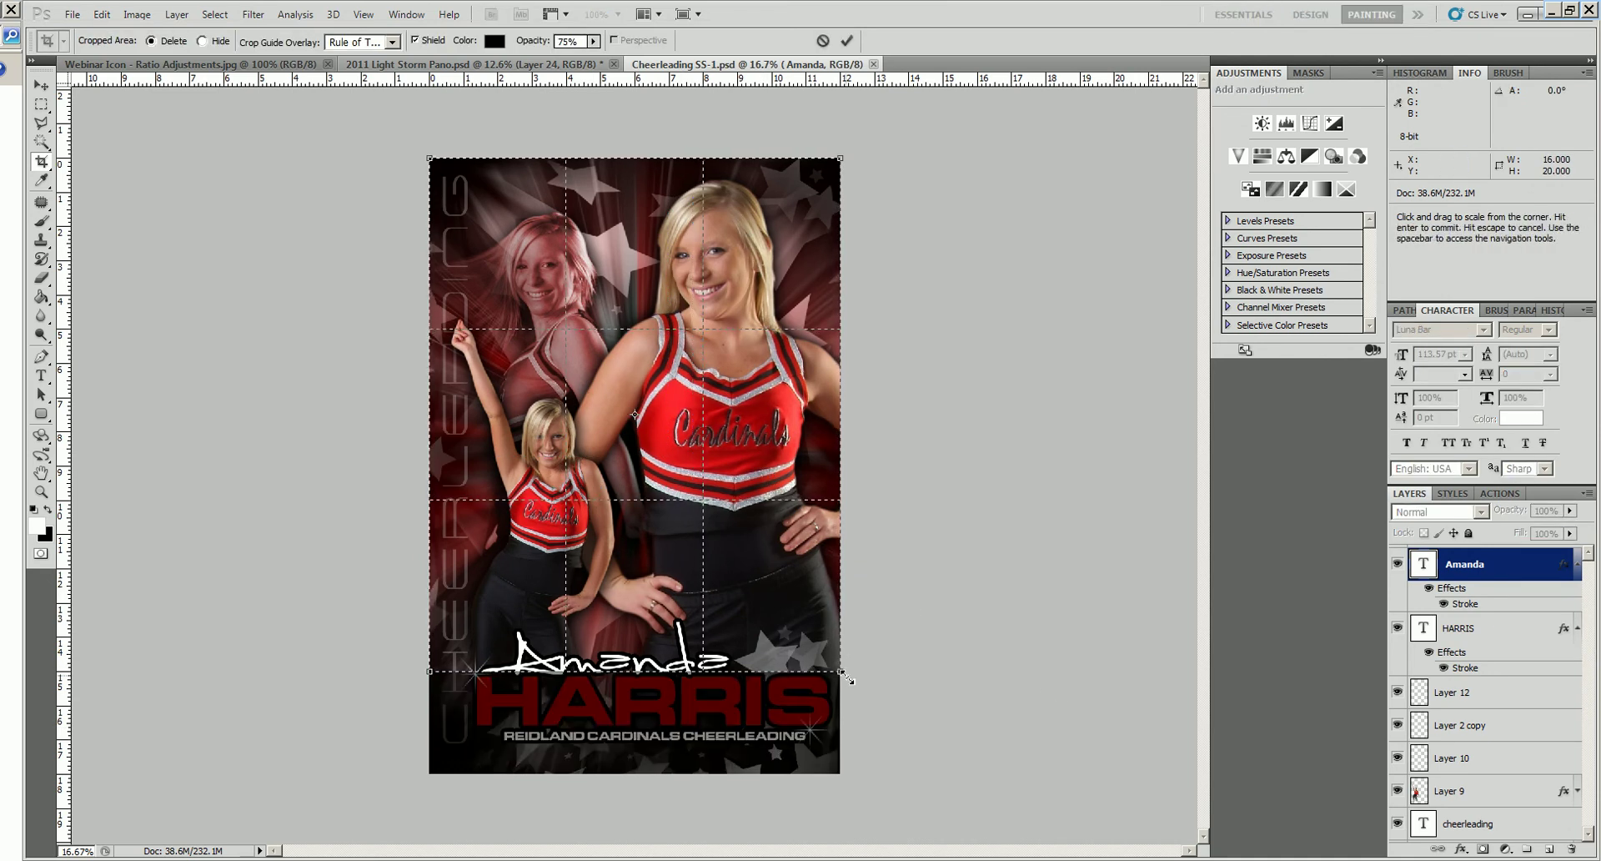
drag(839, 674, 922, 774)
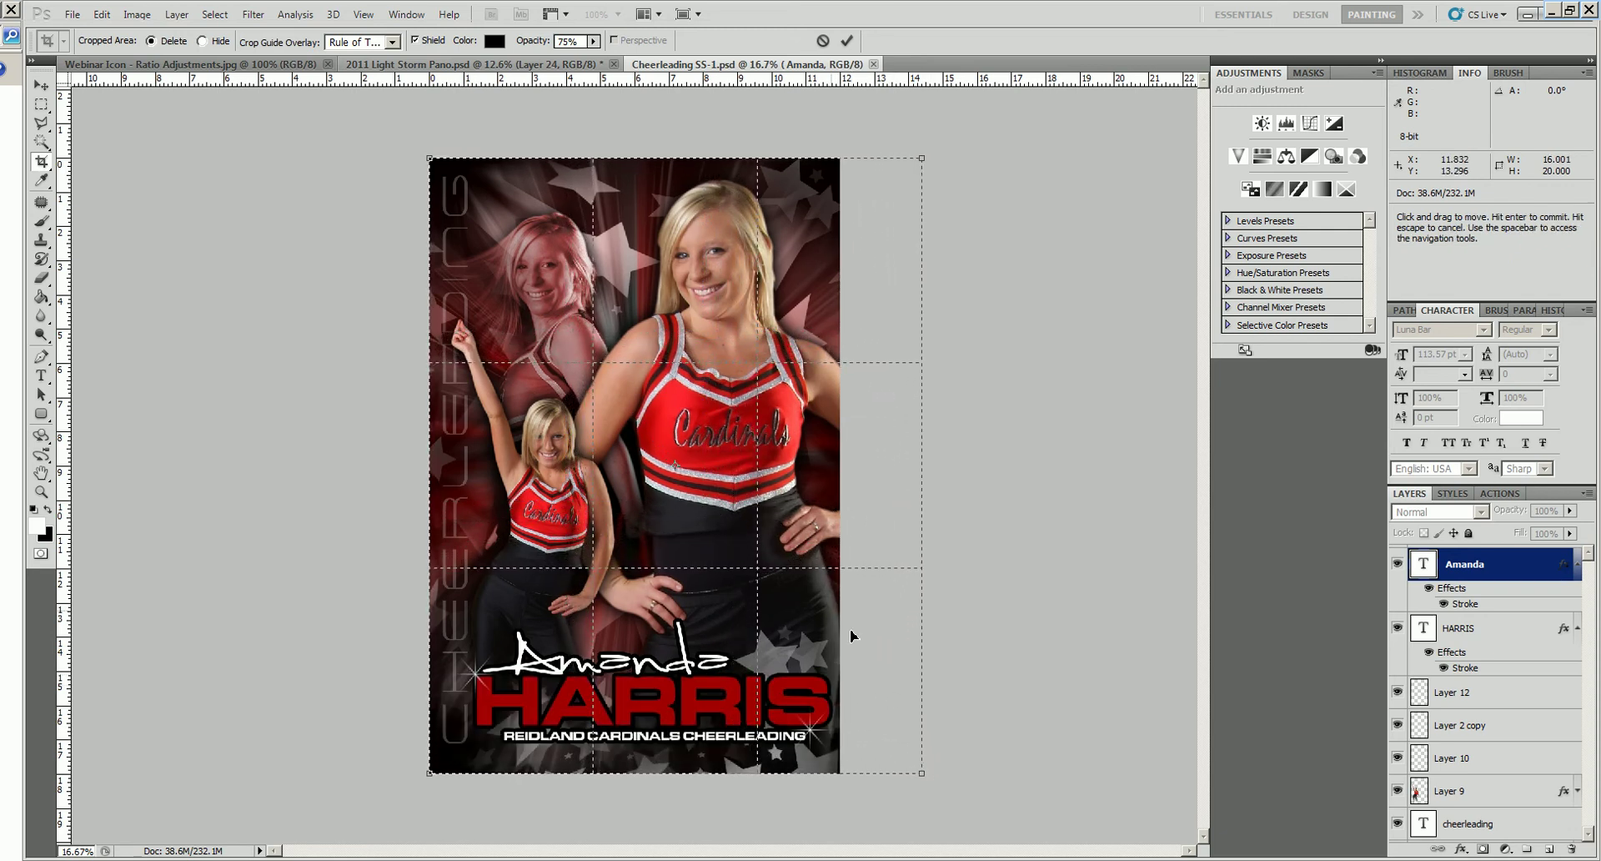
drag(852, 612, 783, 609)
click(846, 40)
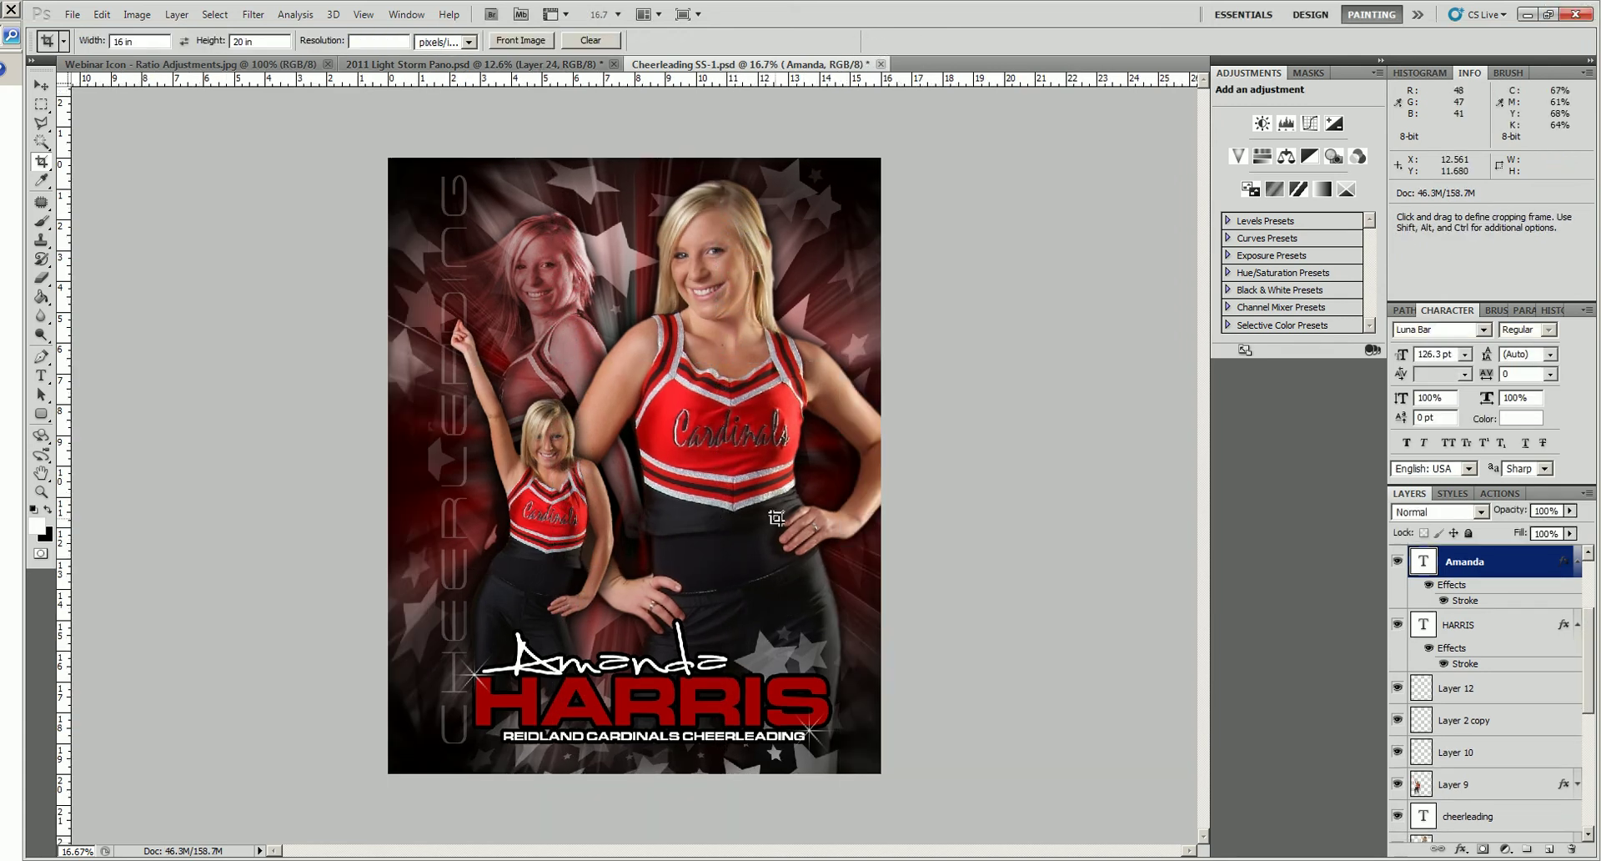
Move the vertical CHEERLEADING text left and stretch the name text wider on both sides.
key(v)
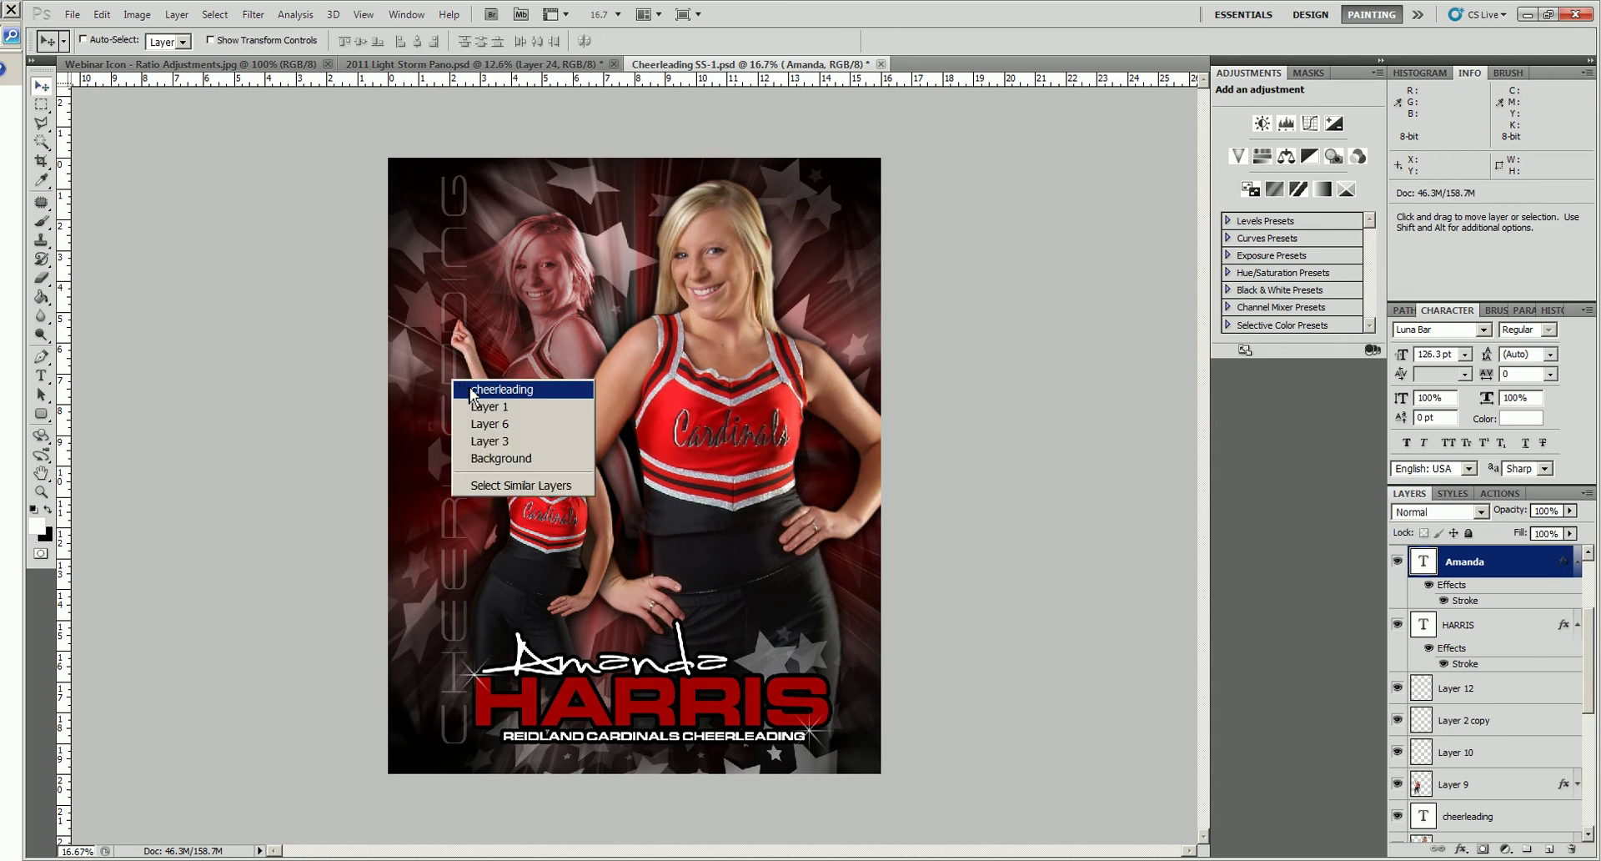
right_click(455, 390)
click(466, 393)
drag(464, 392, 431, 390)
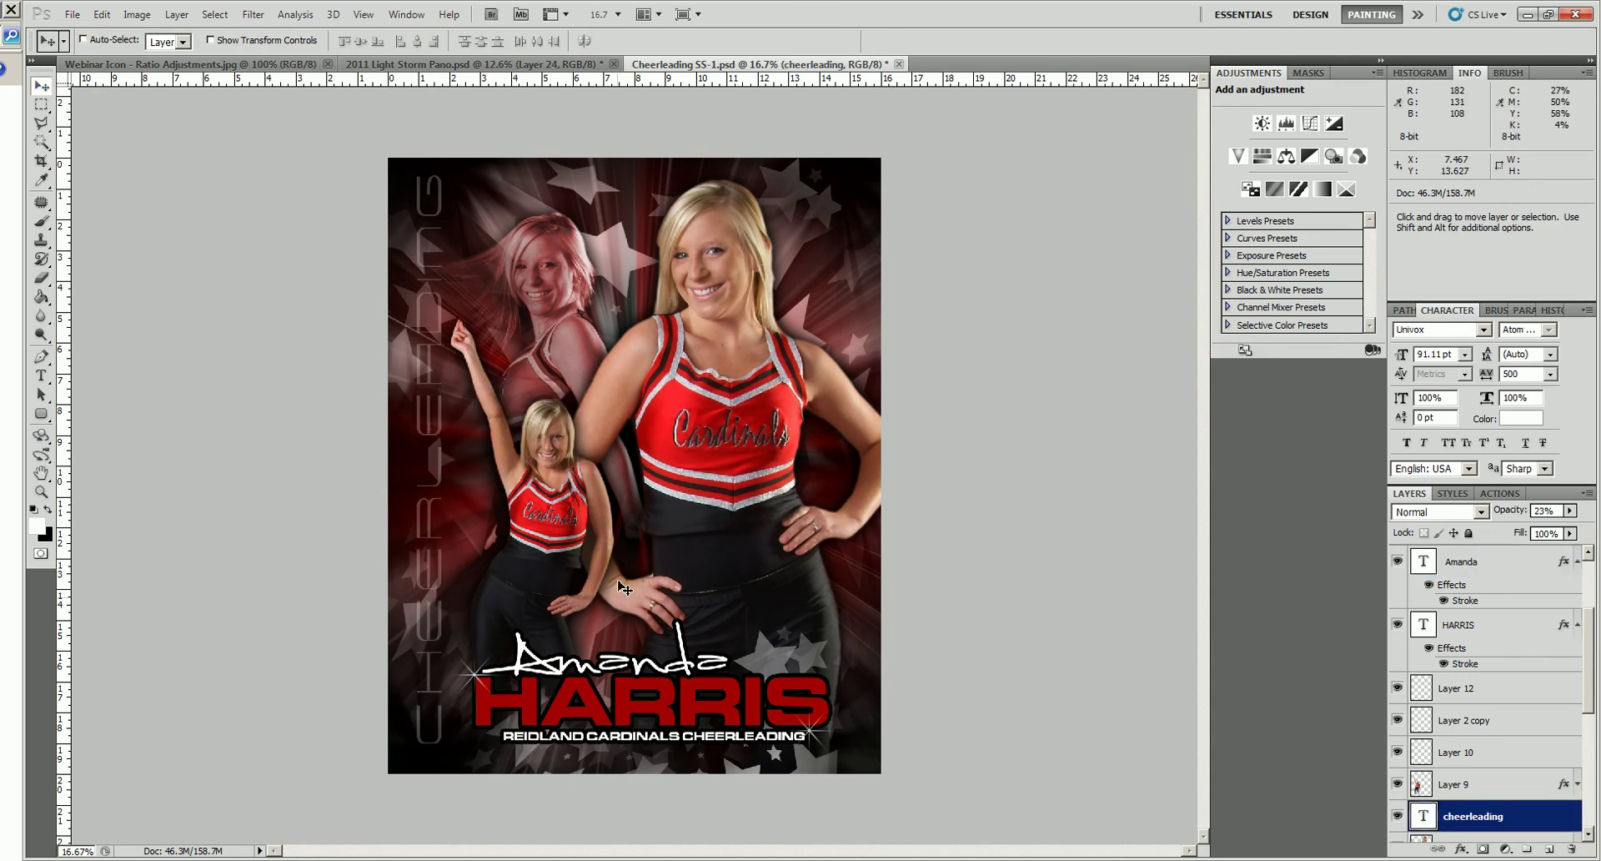
right_click(595, 701)
click(634, 711)
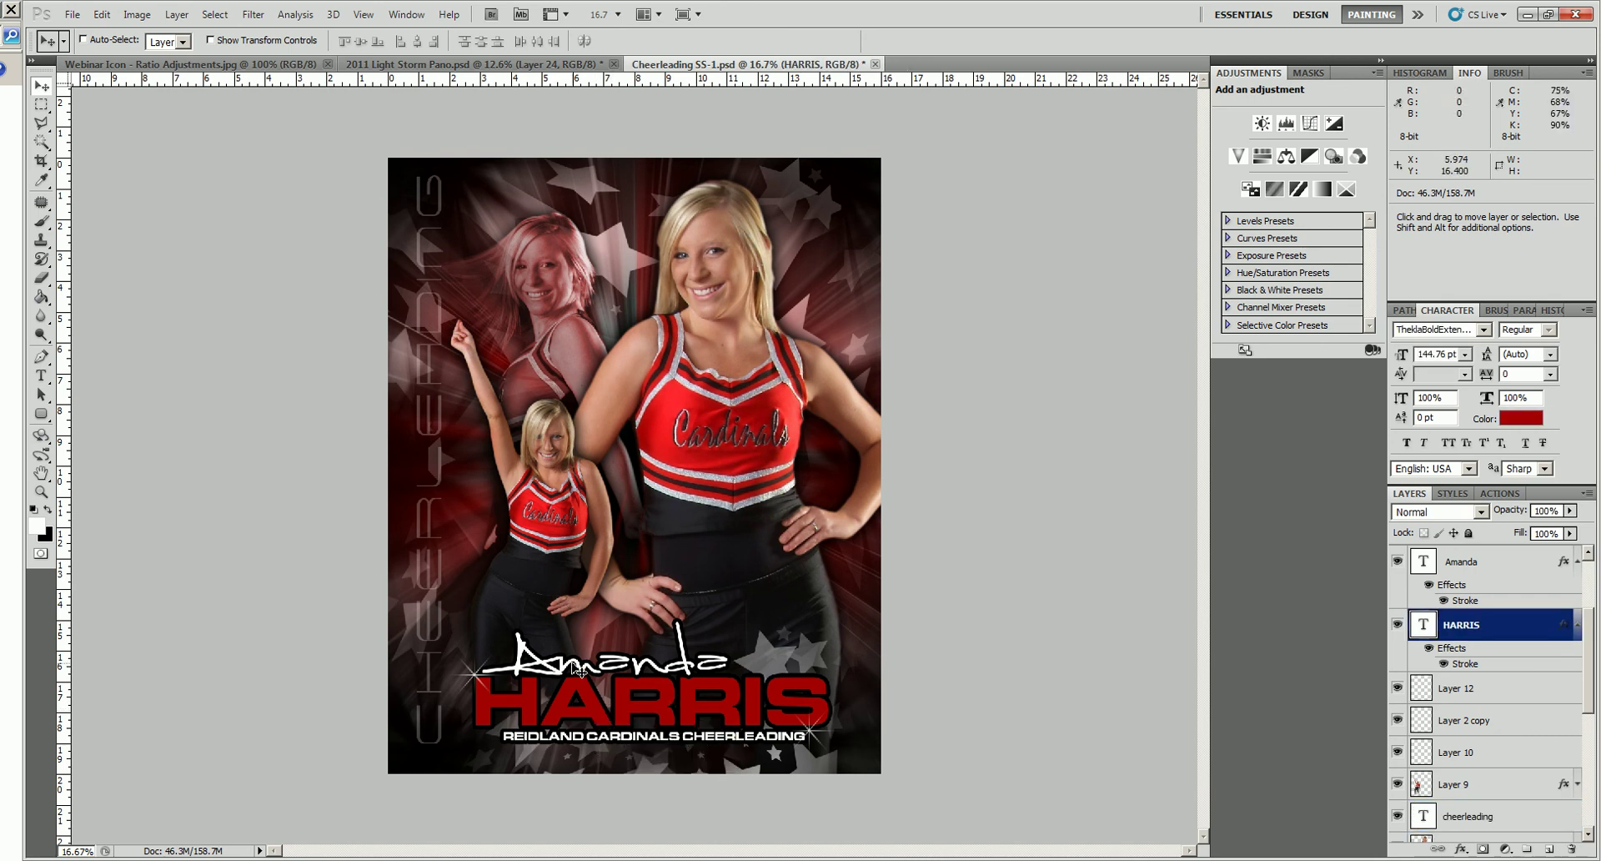
key(ctrl+t)
drag(474, 707, 444, 707)
drag(834, 711, 857, 711)
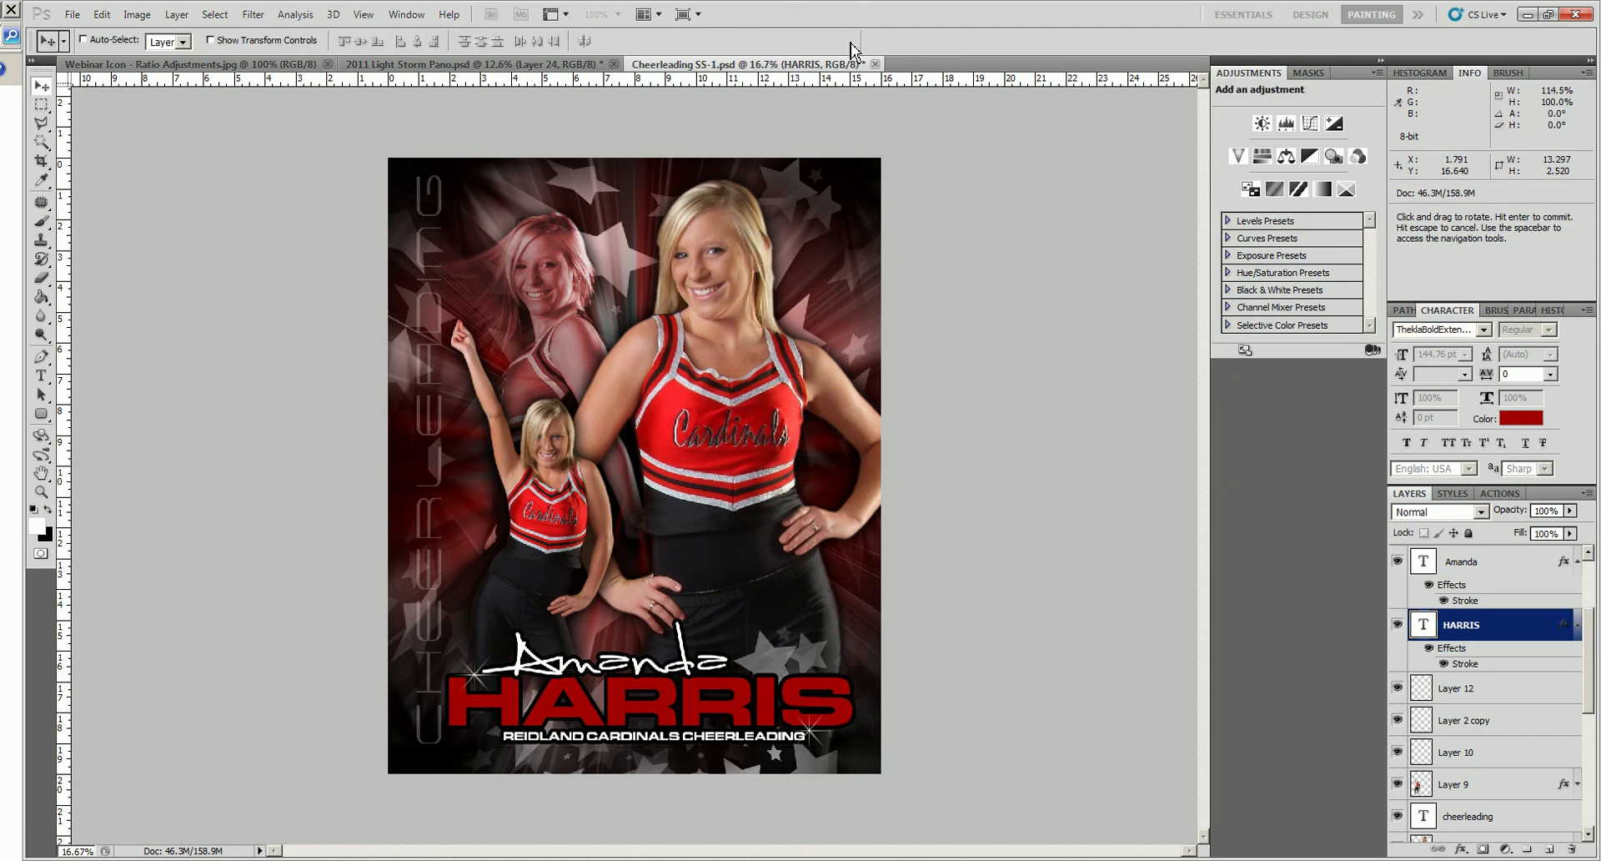
click(847, 40)
Shift the Layer 12 star graphic right and reposition Layer 6 and Layer 1.
scroll(1481, 766, down, 5)
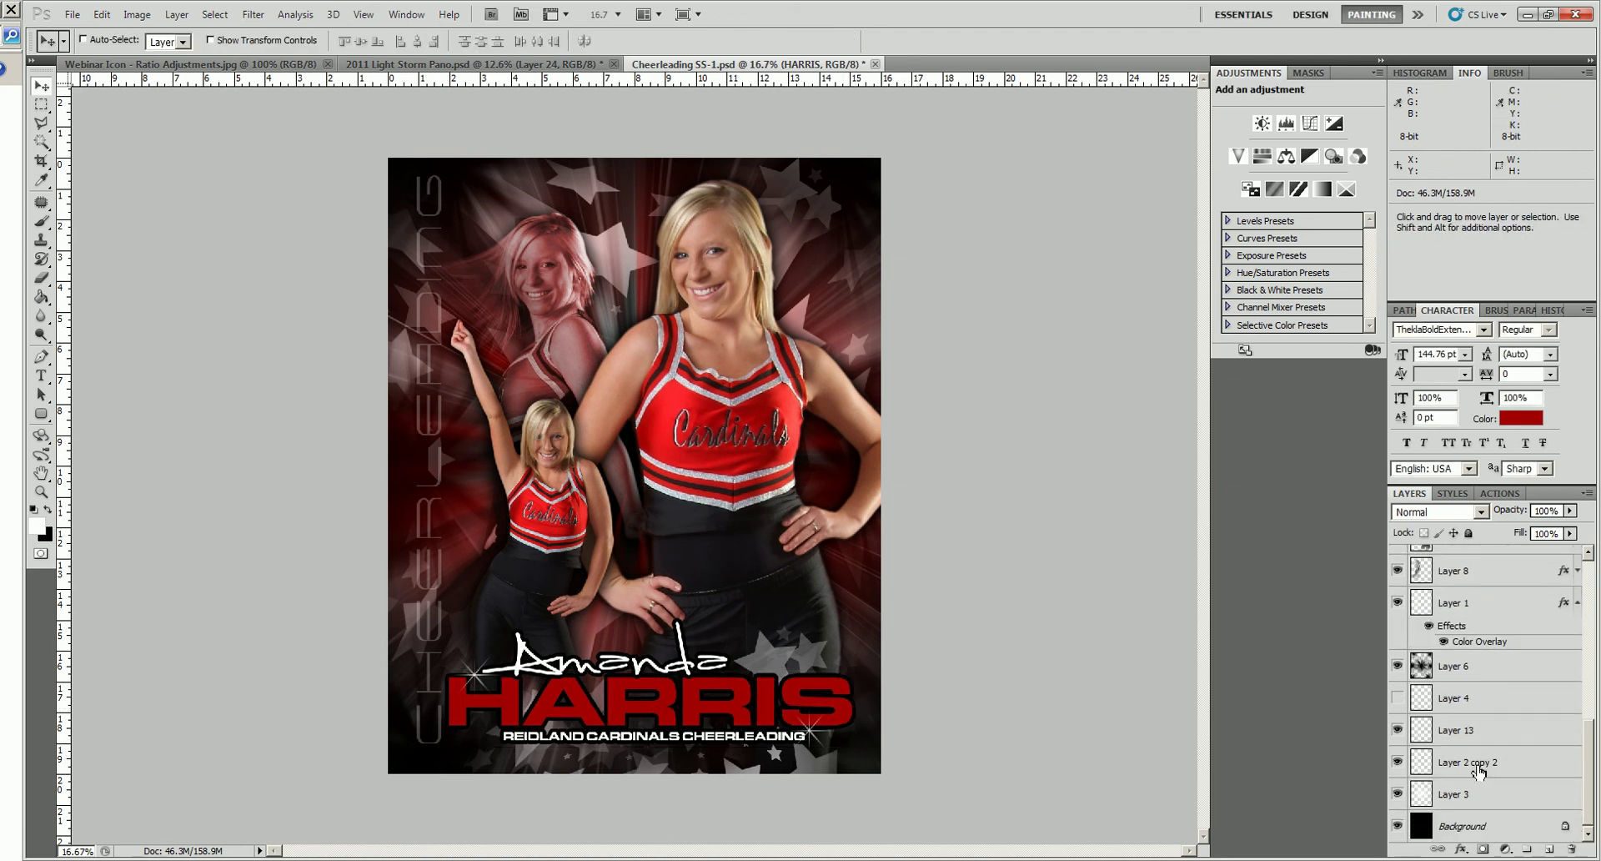
click(1492, 671)
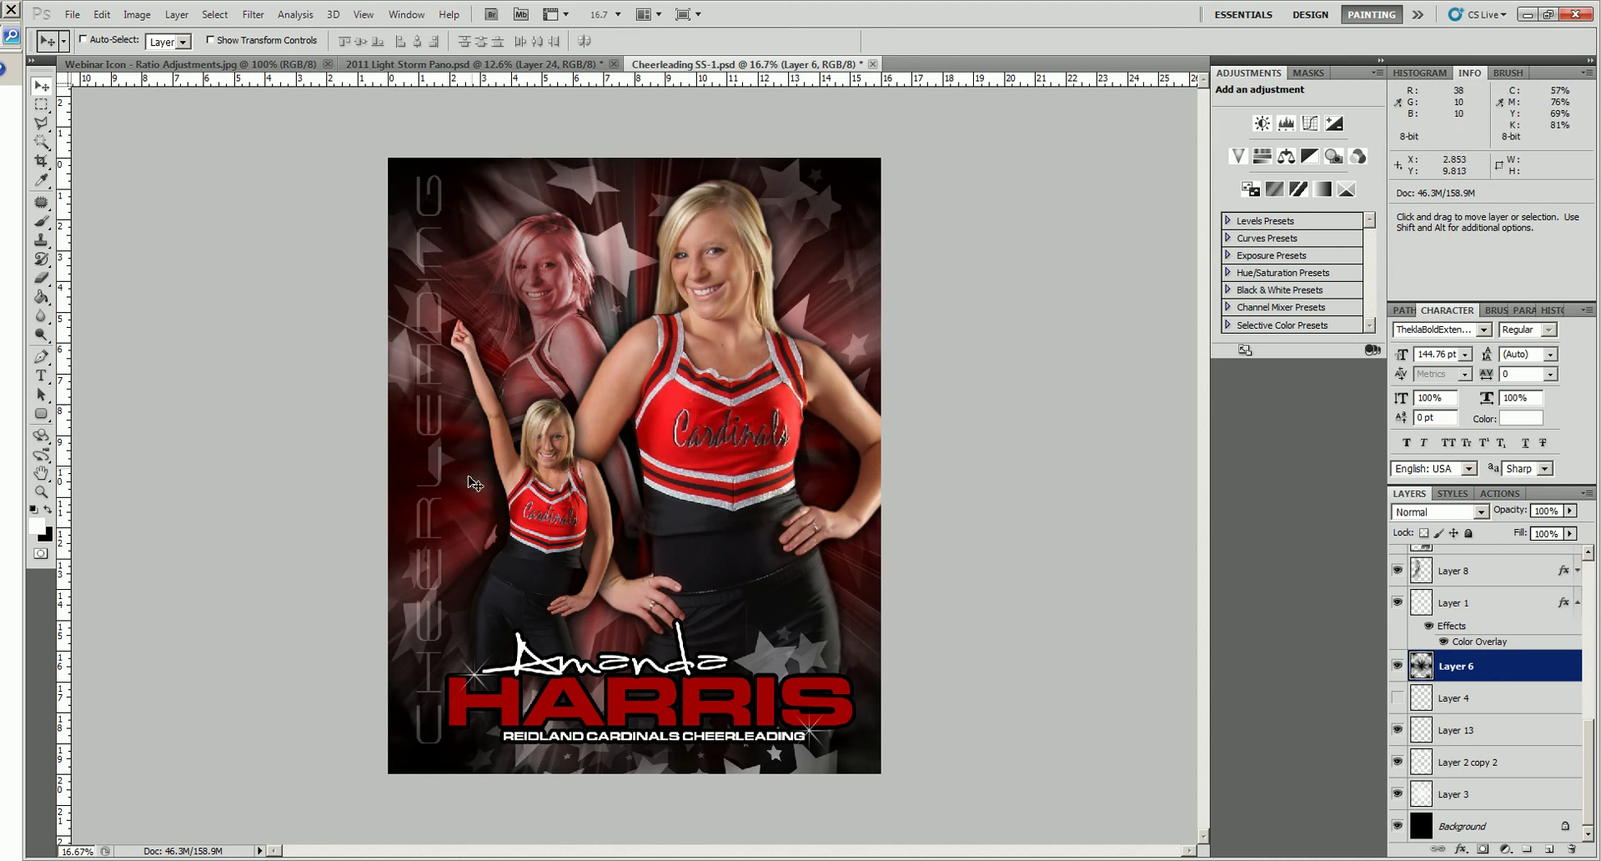
right_click(764, 659)
click(769, 667)
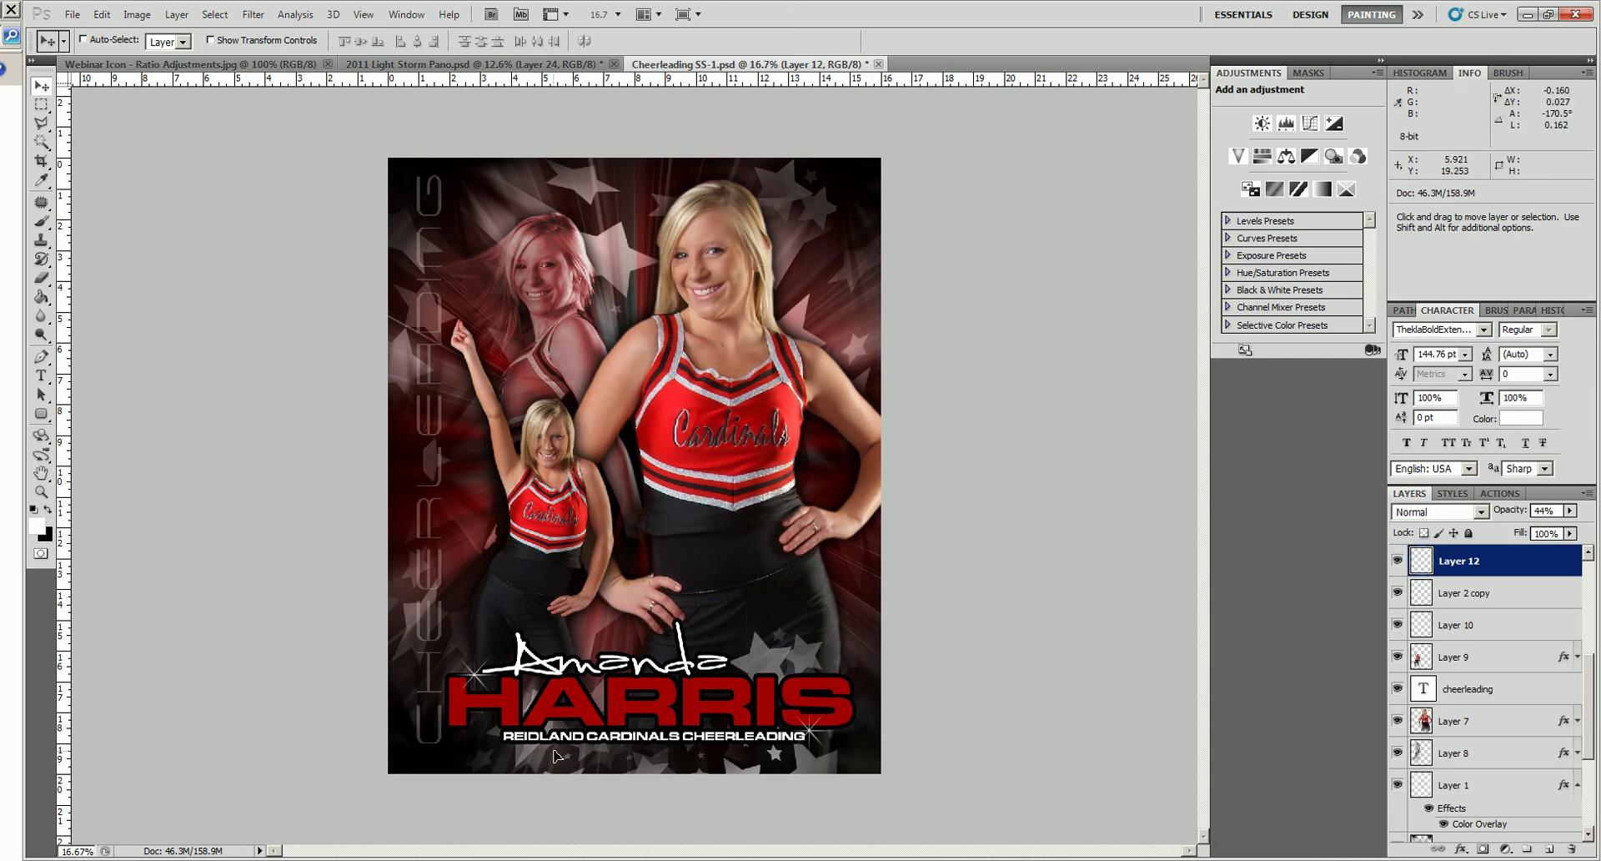
drag(589, 749, 701, 682)
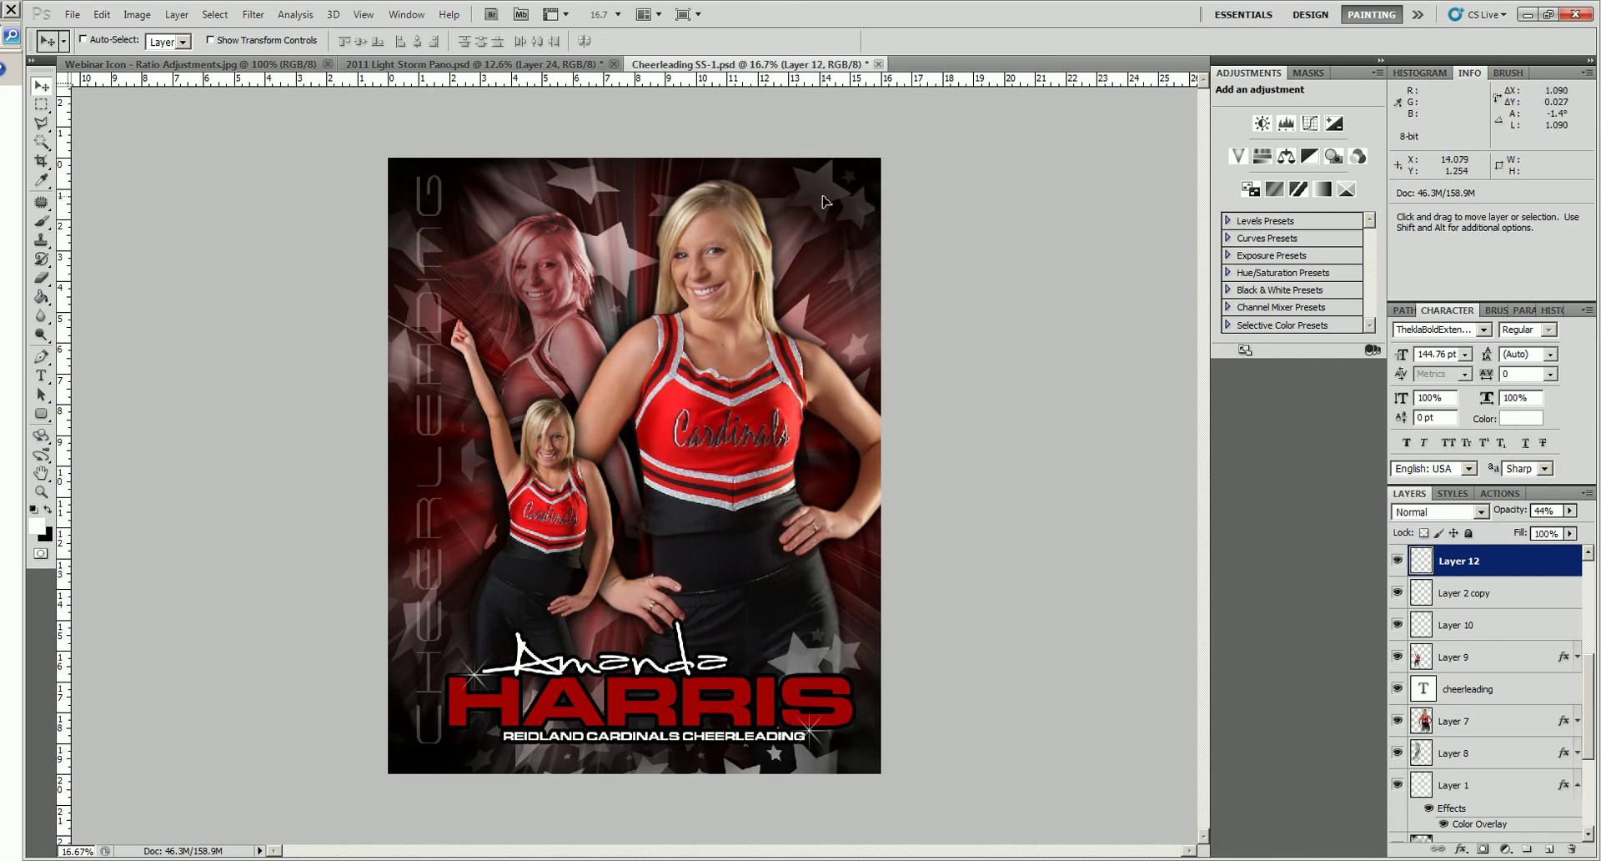
right_click(530, 762)
click(561, 785)
drag(531, 764, 526, 755)
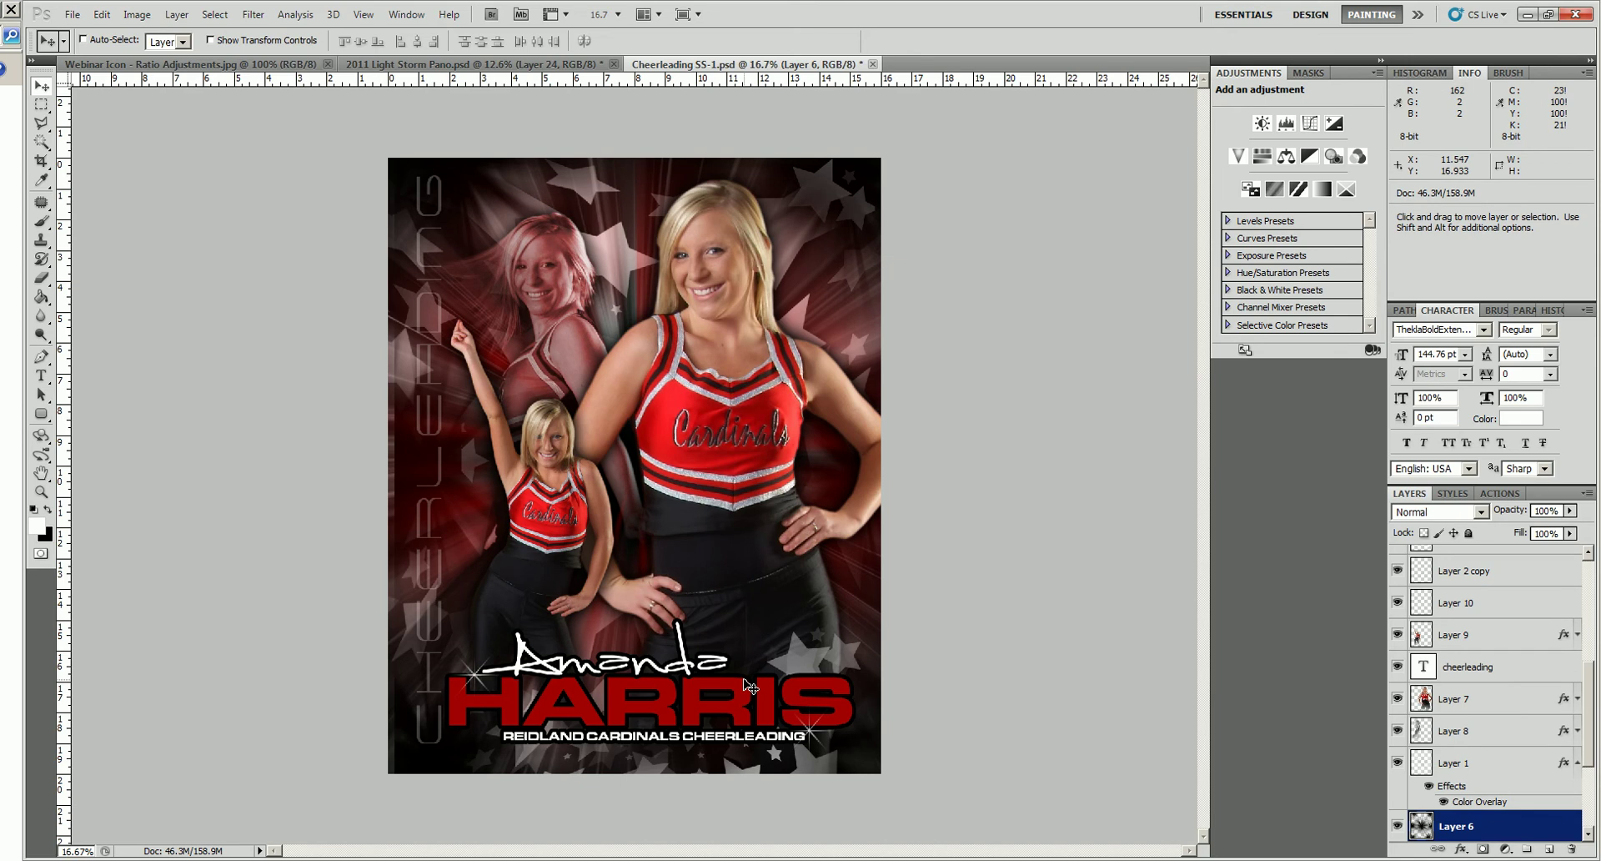
right_click(406, 463)
click(417, 467)
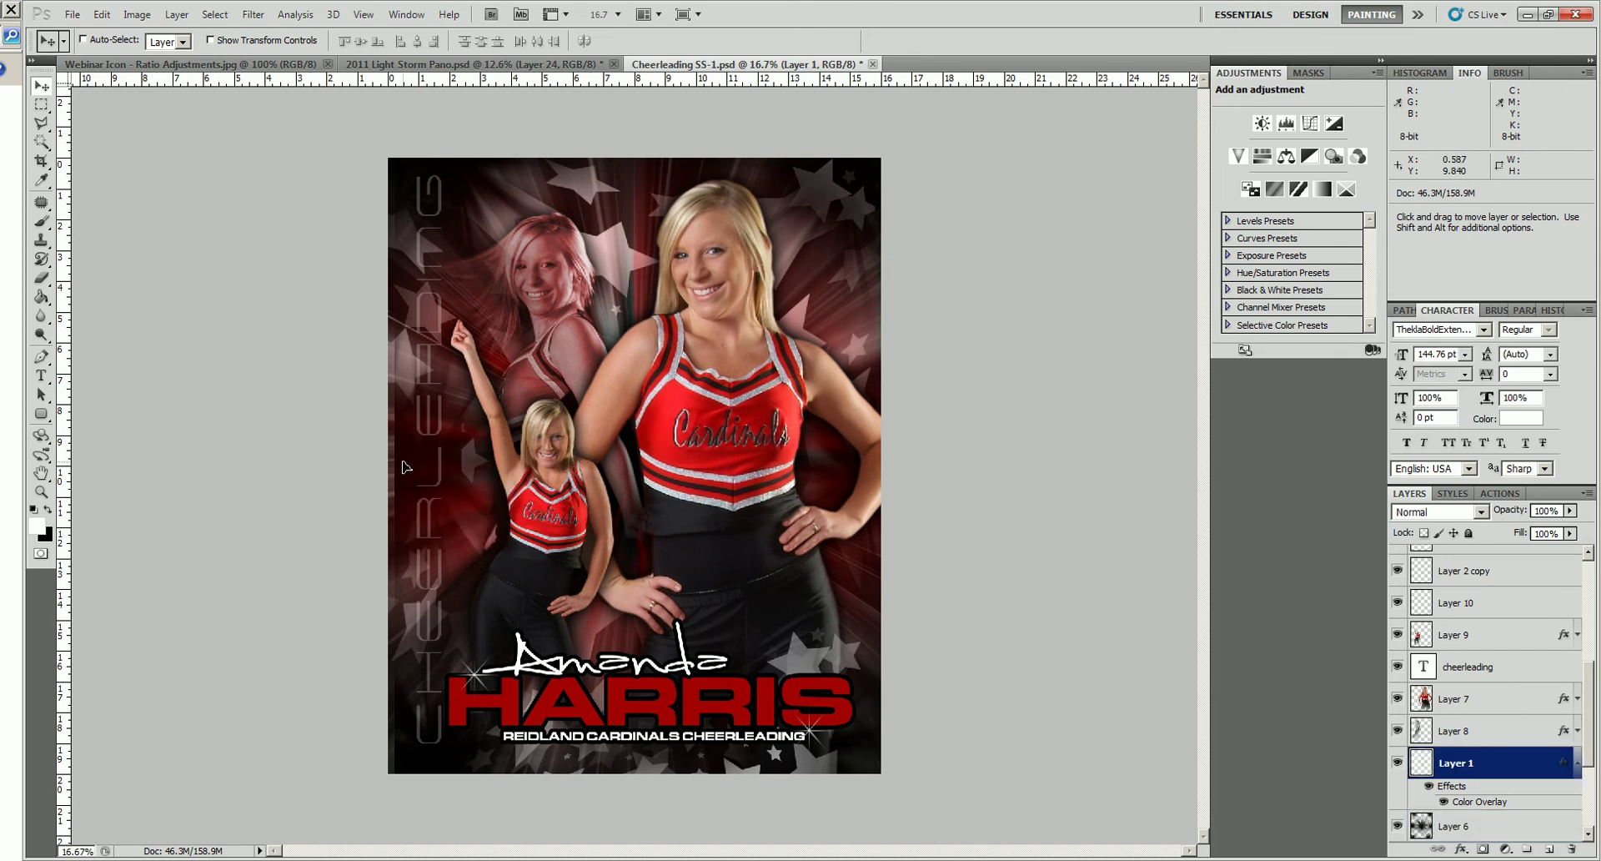
drag(404, 466, 400, 466)
Stretch the Background layer wider to fill the 16 x 20 canvas.
scroll(1407, 744, down, 4)
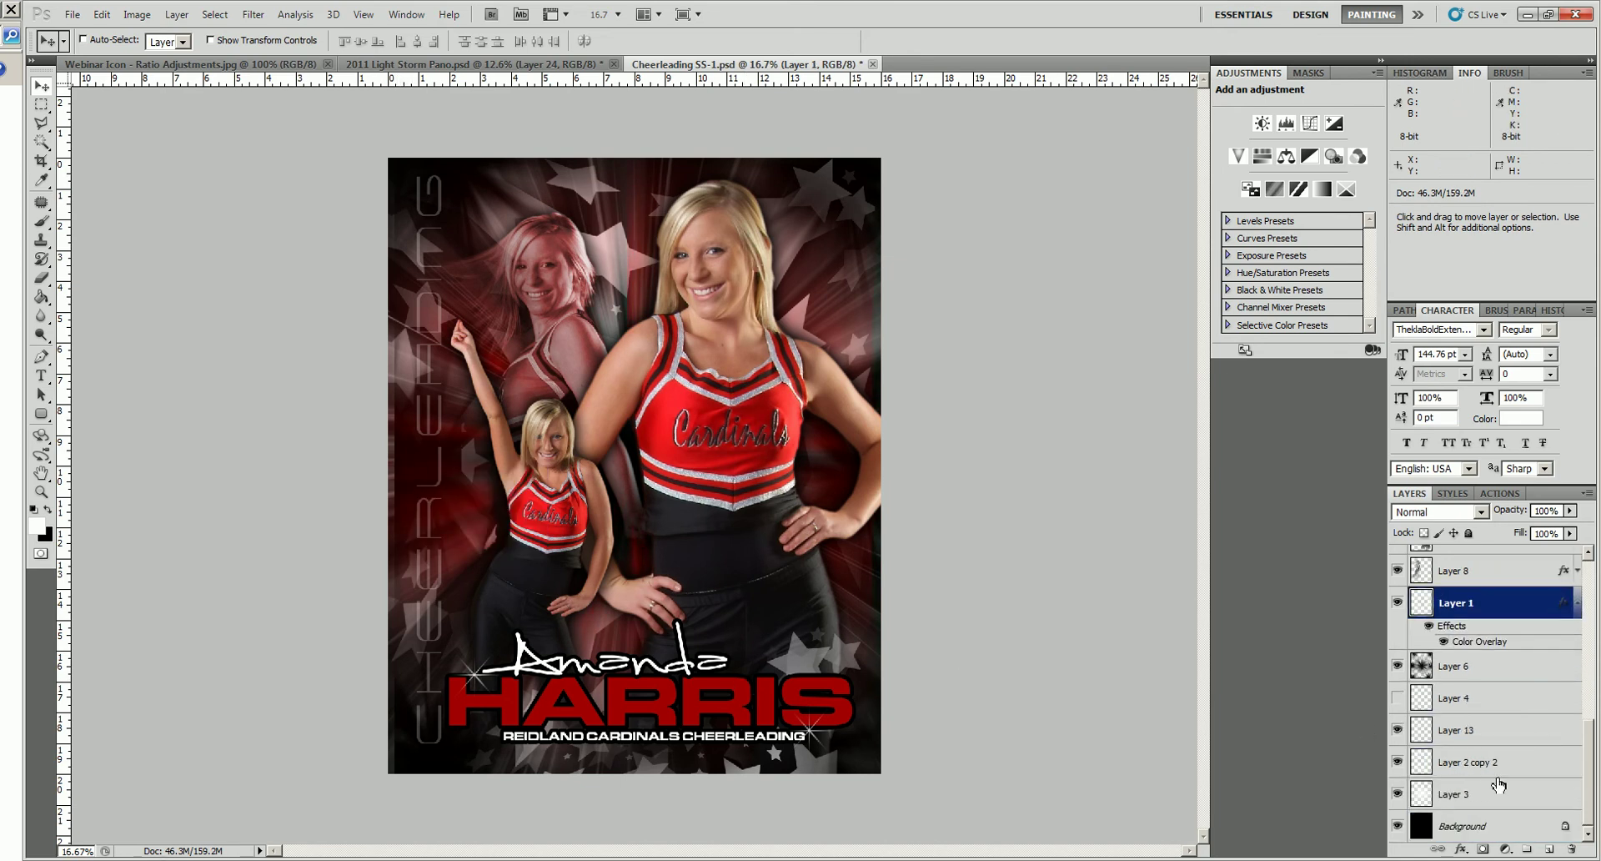
click(1526, 830)
key(ctrl+t)
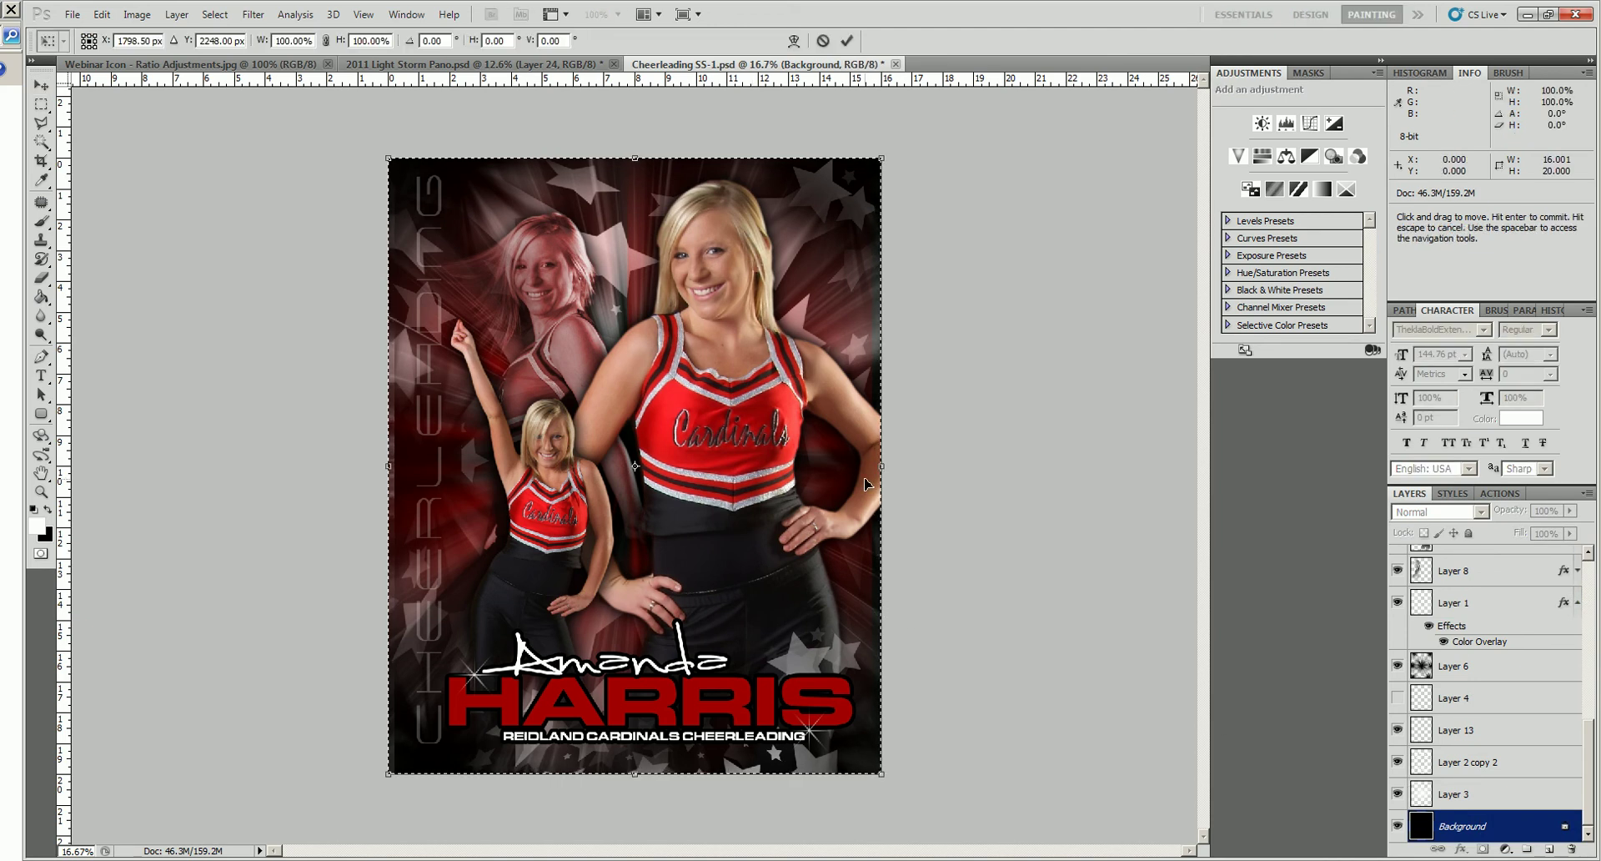
drag(886, 468, 908, 472)
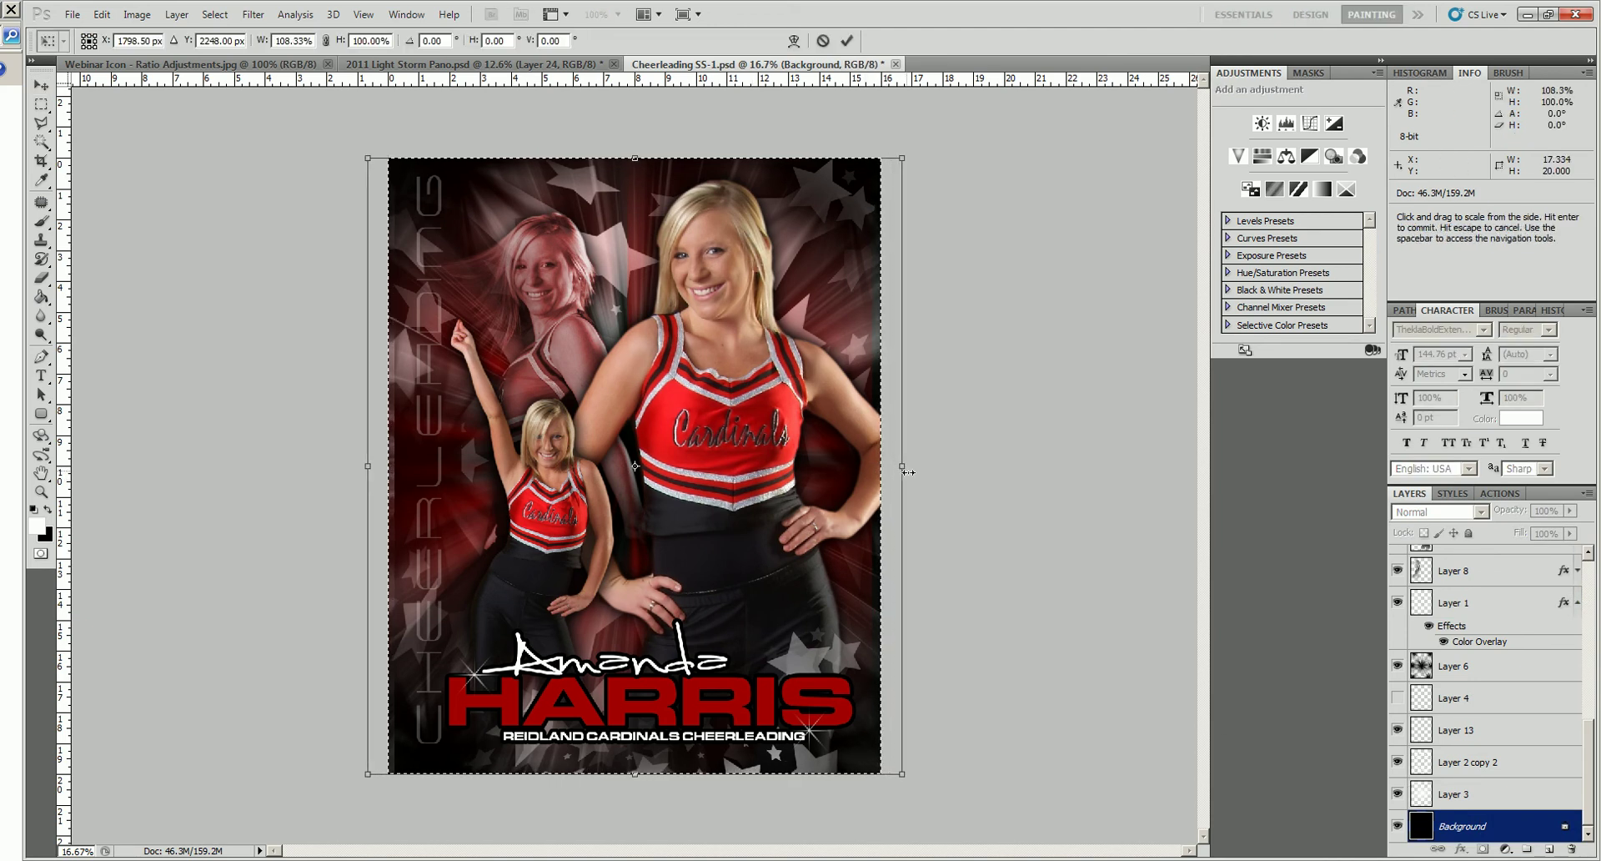
click(847, 40)
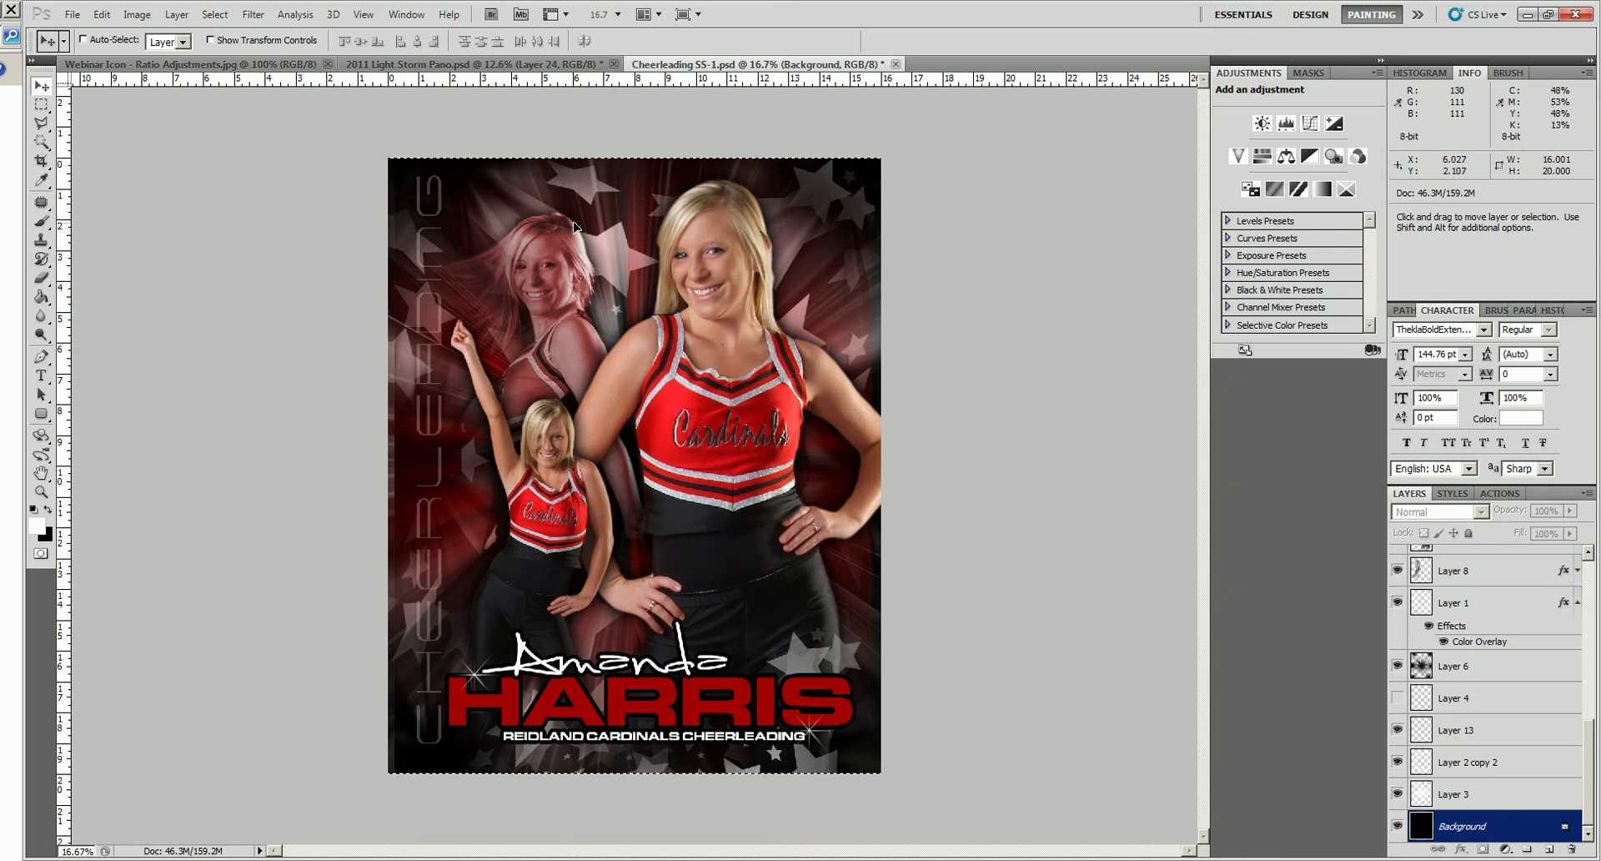
Close the cheerleading poster without saving, then set the soccer panorama's Image Size height to 5 inches.
click(896, 64)
click(819, 342)
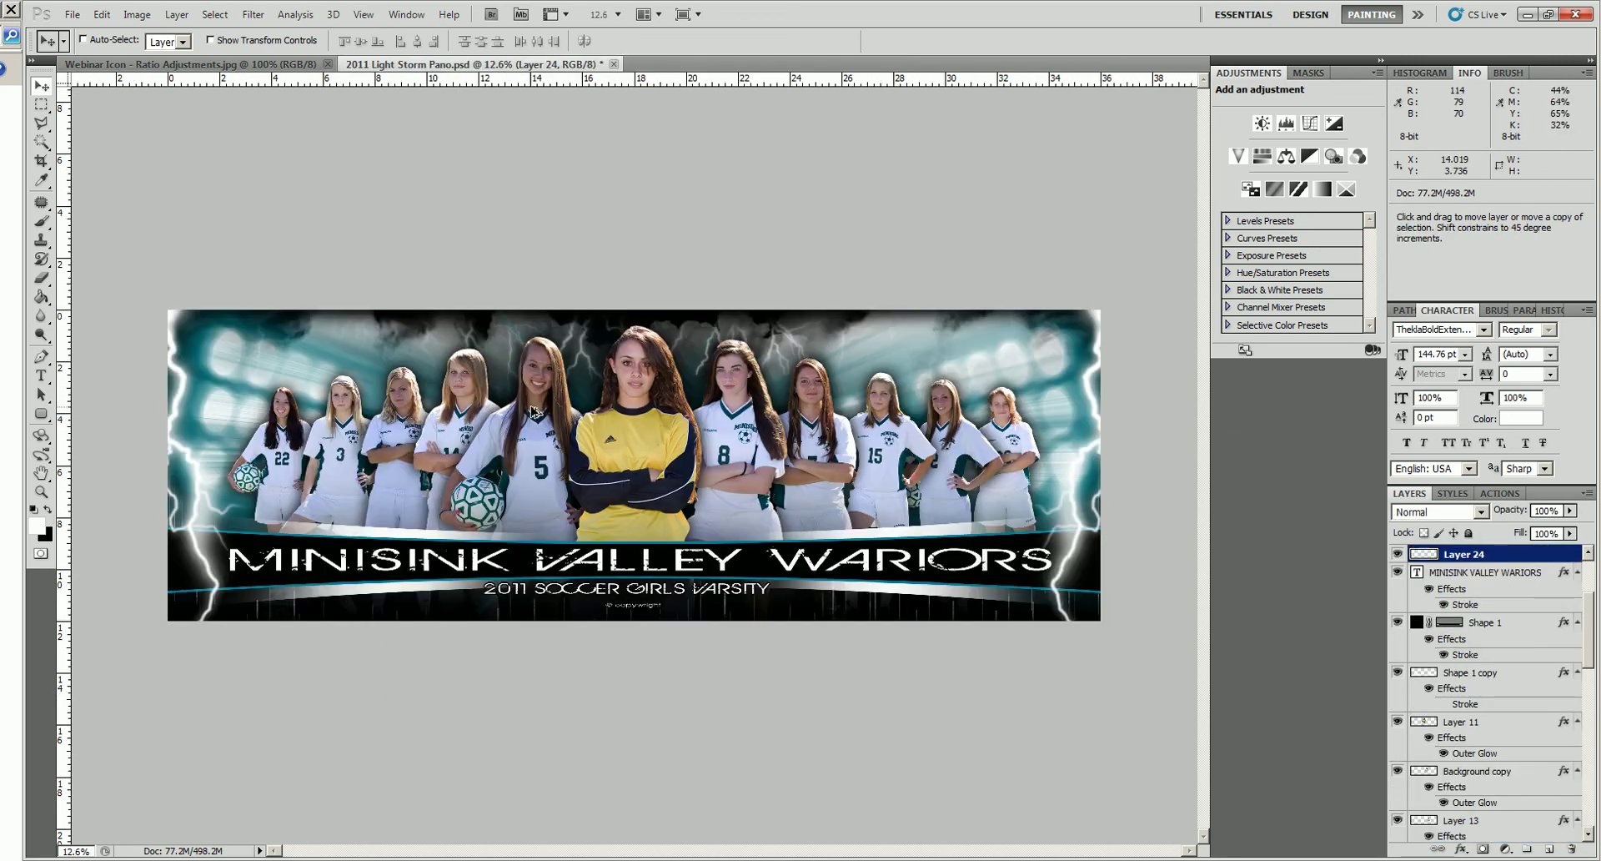
key(ctrl+alt+i)
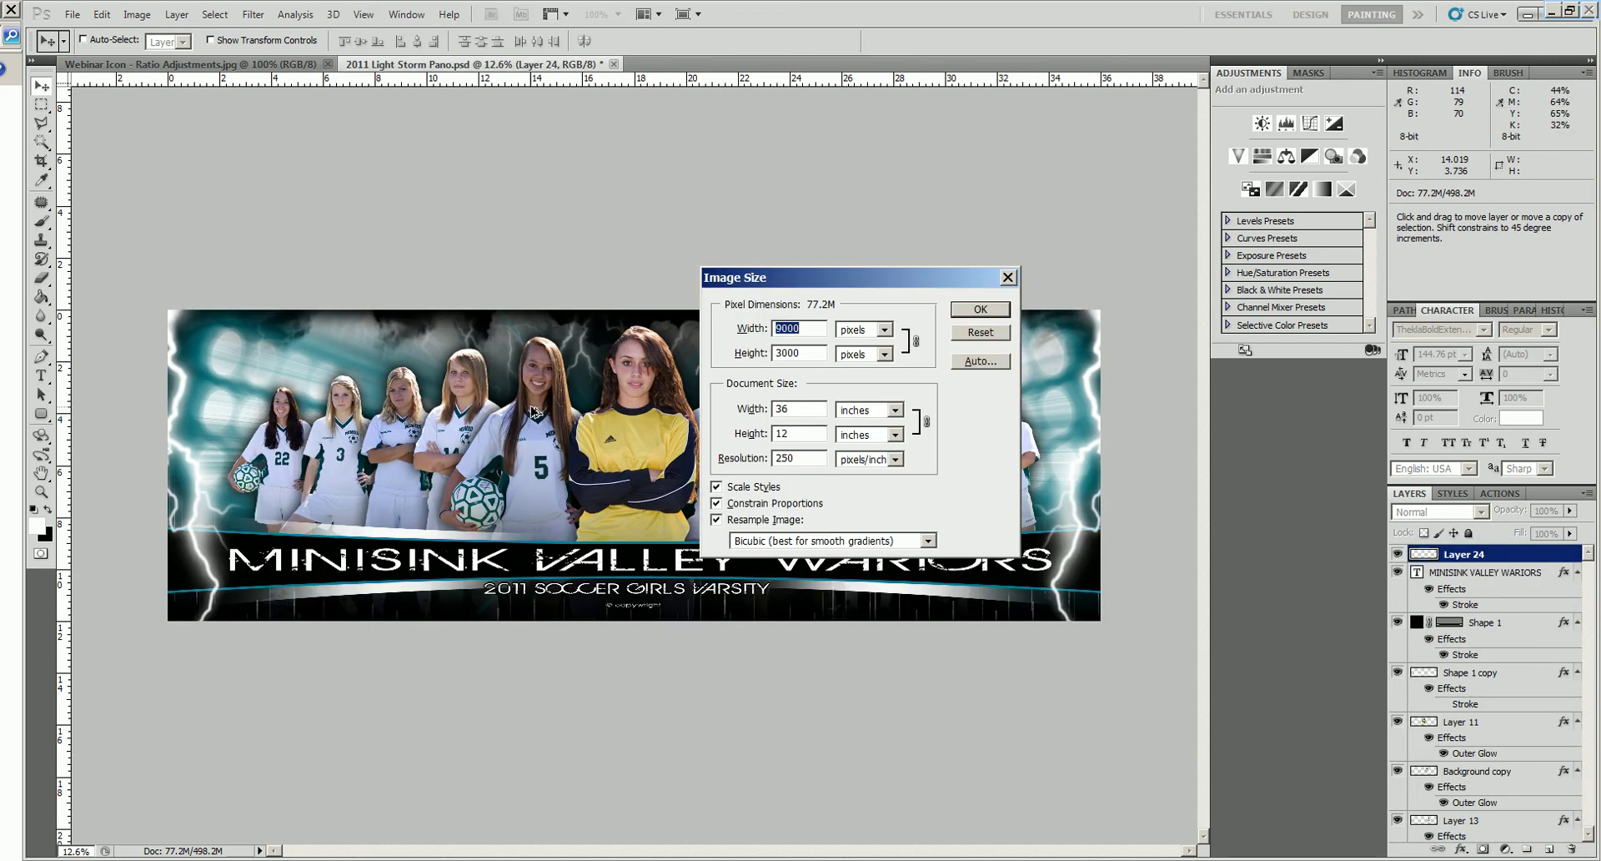
double_click(812, 435)
text(10)
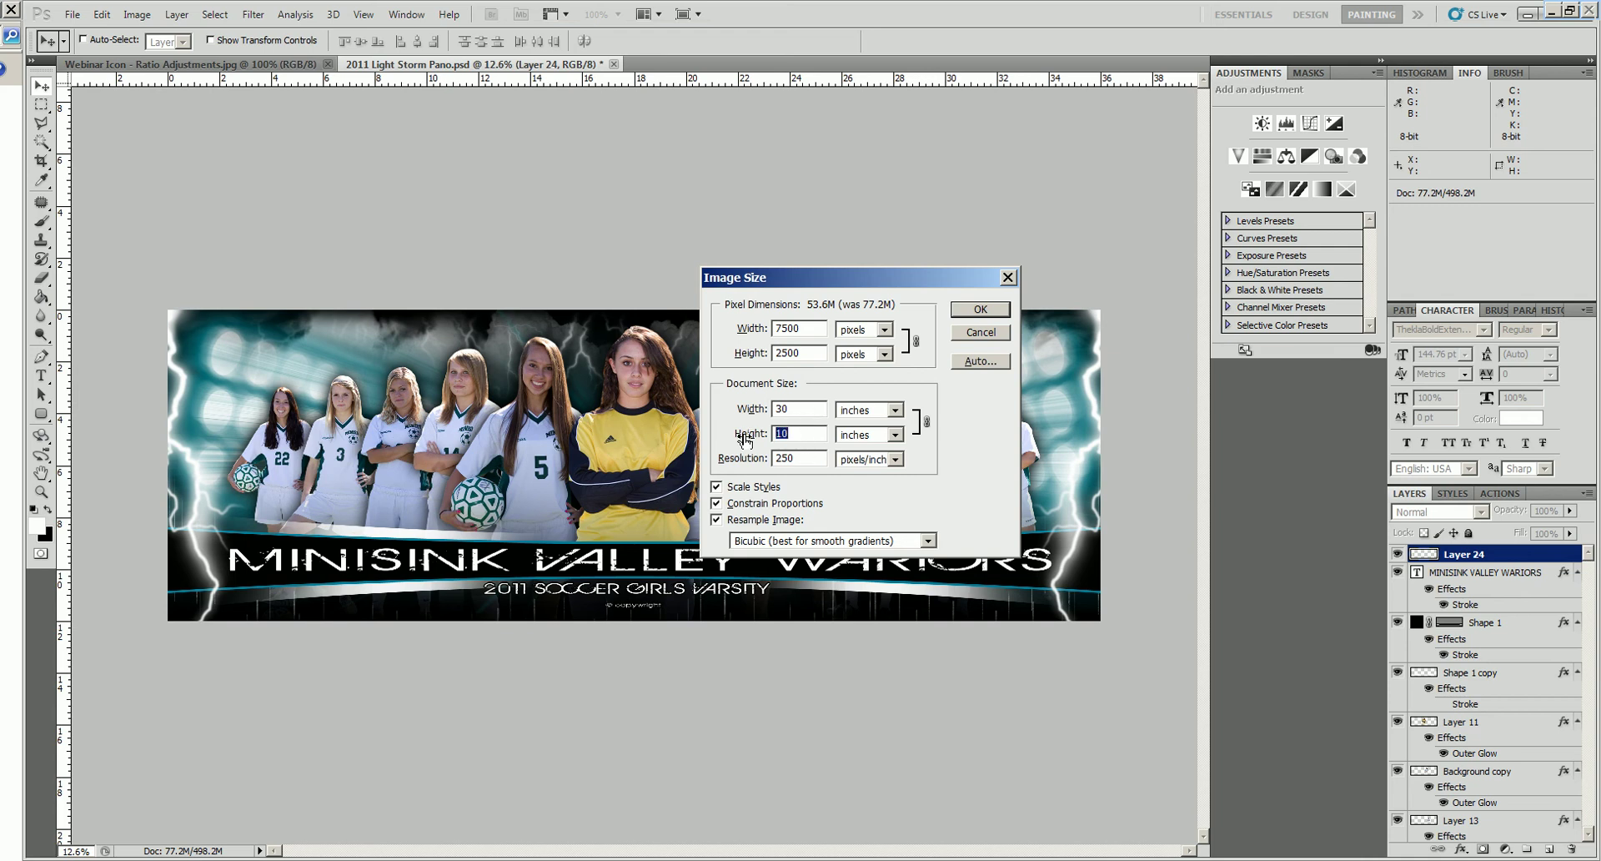
text(5)
Cancel the resize and set the Crop tool to 96 in × 36 in at 100 resolution.
click(970, 335)
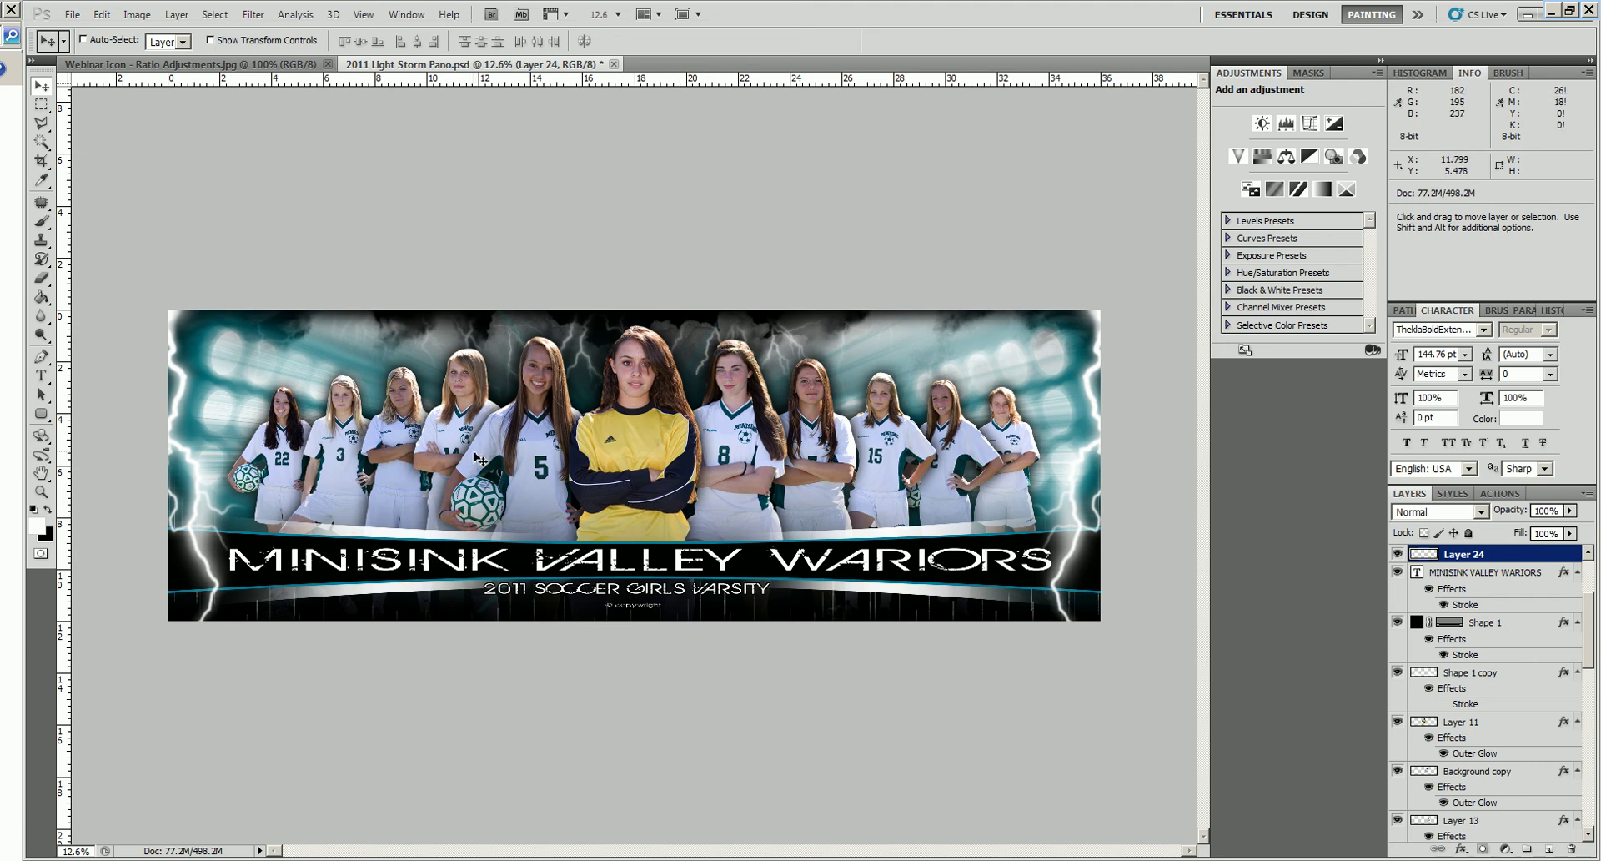
click(40, 160)
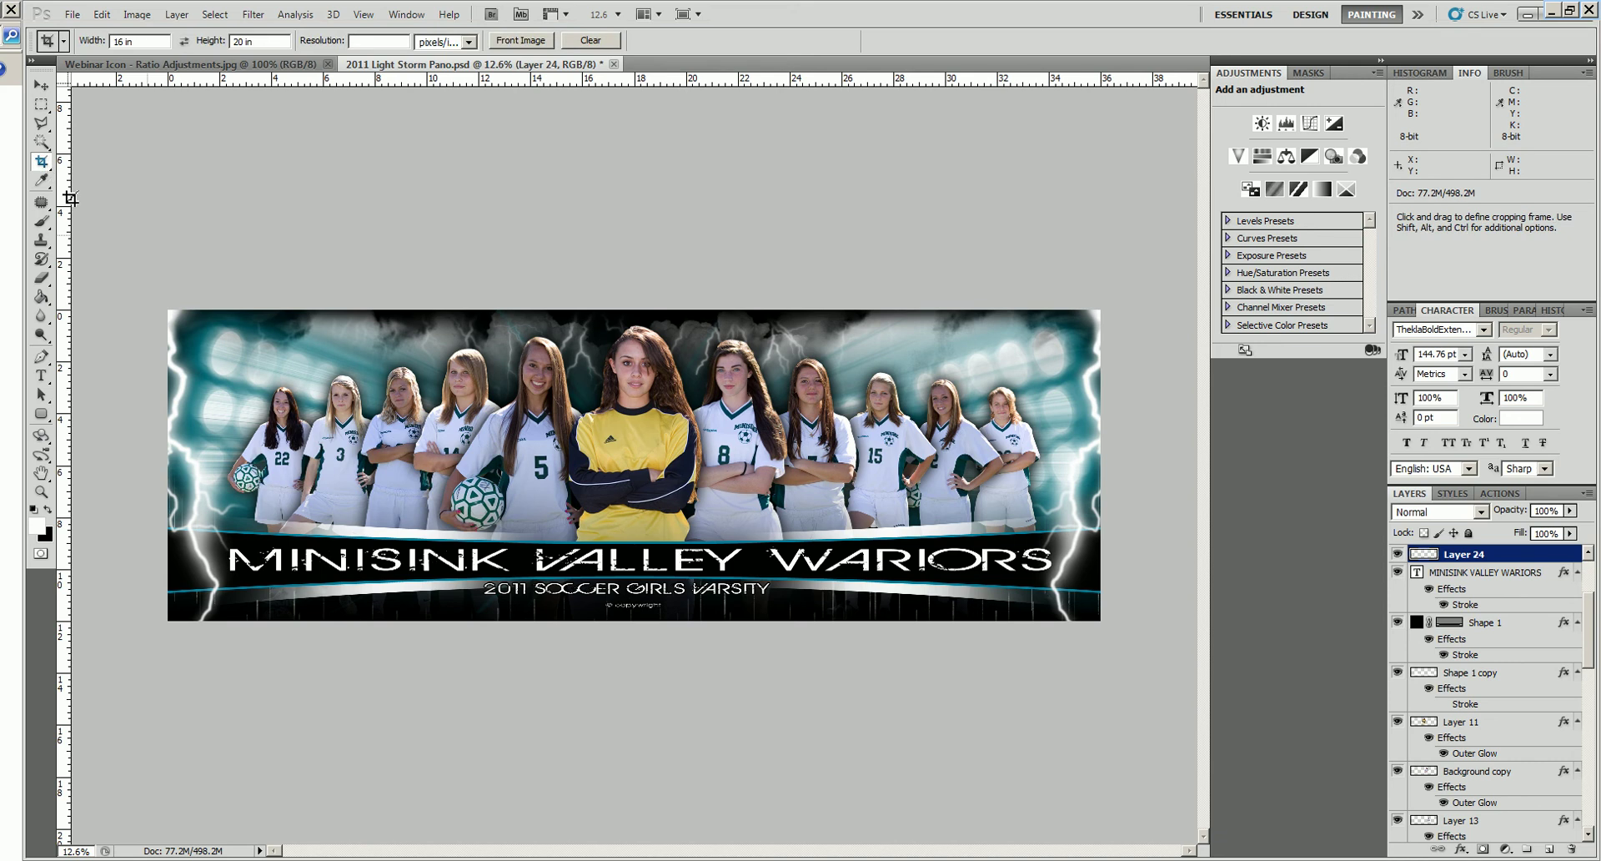
click(167, 45)
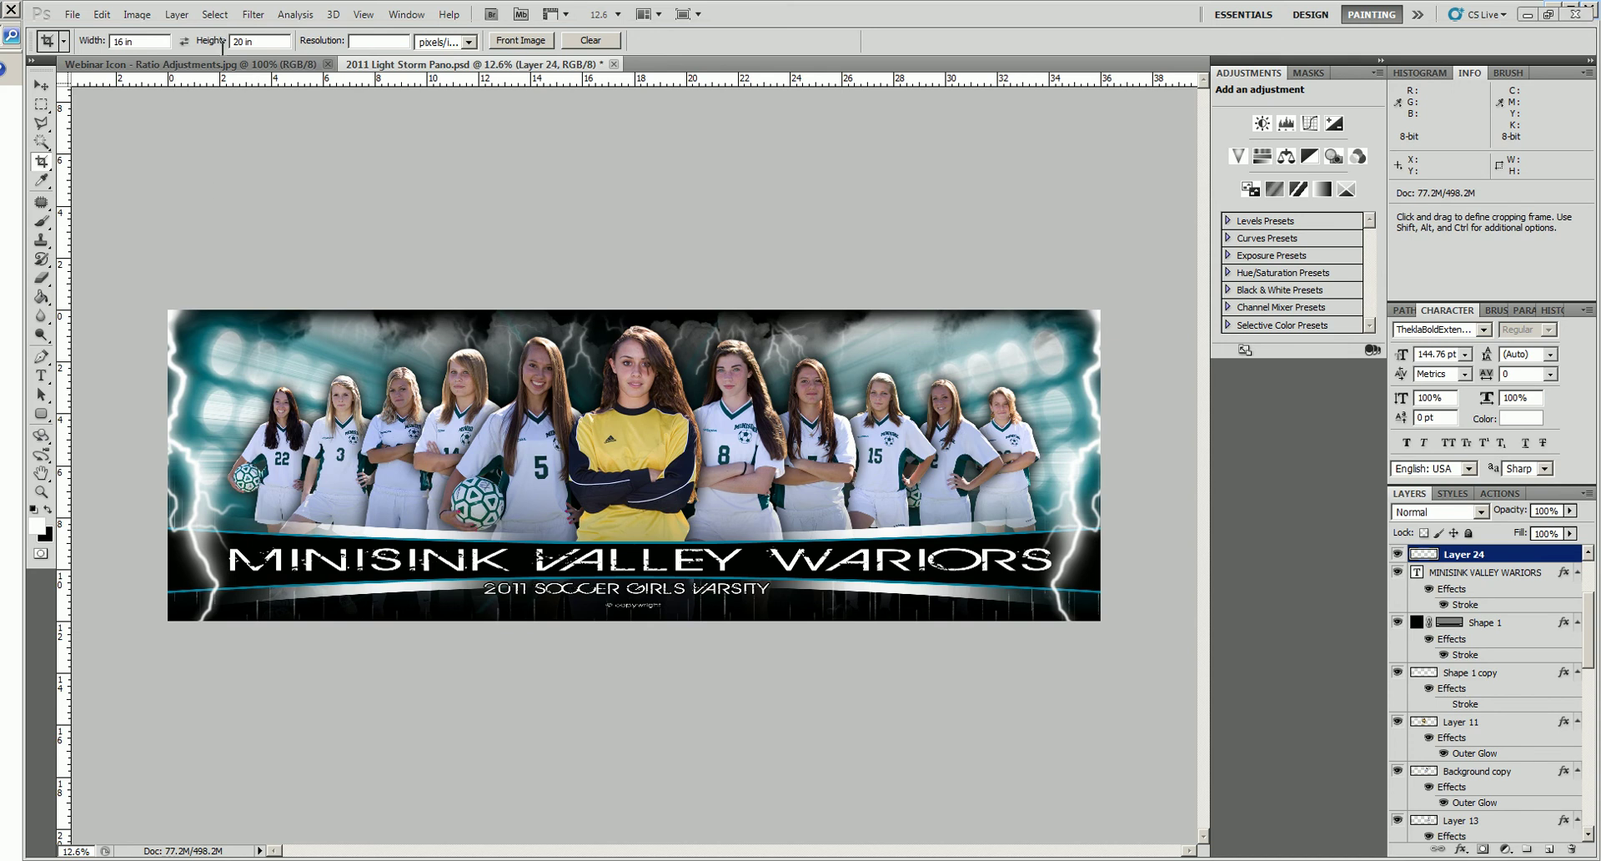
click(267, 41)
key(Return)
click(147, 42)
text(96)
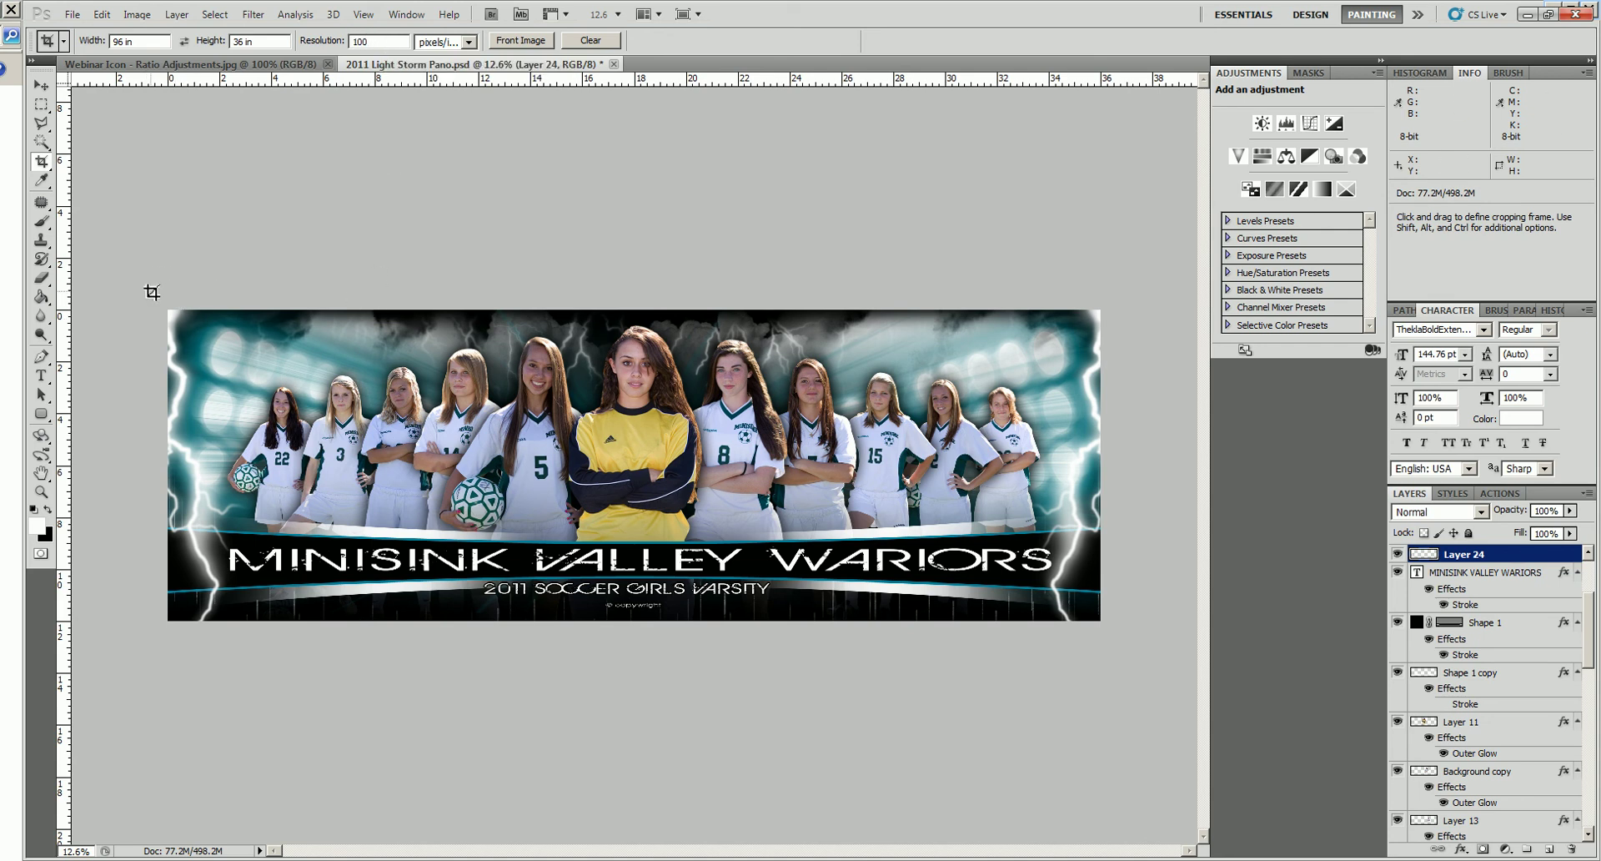
Draw the crop frame across the full panorama width and nudge it slightly upward.
drag(144, 297, 997, 621)
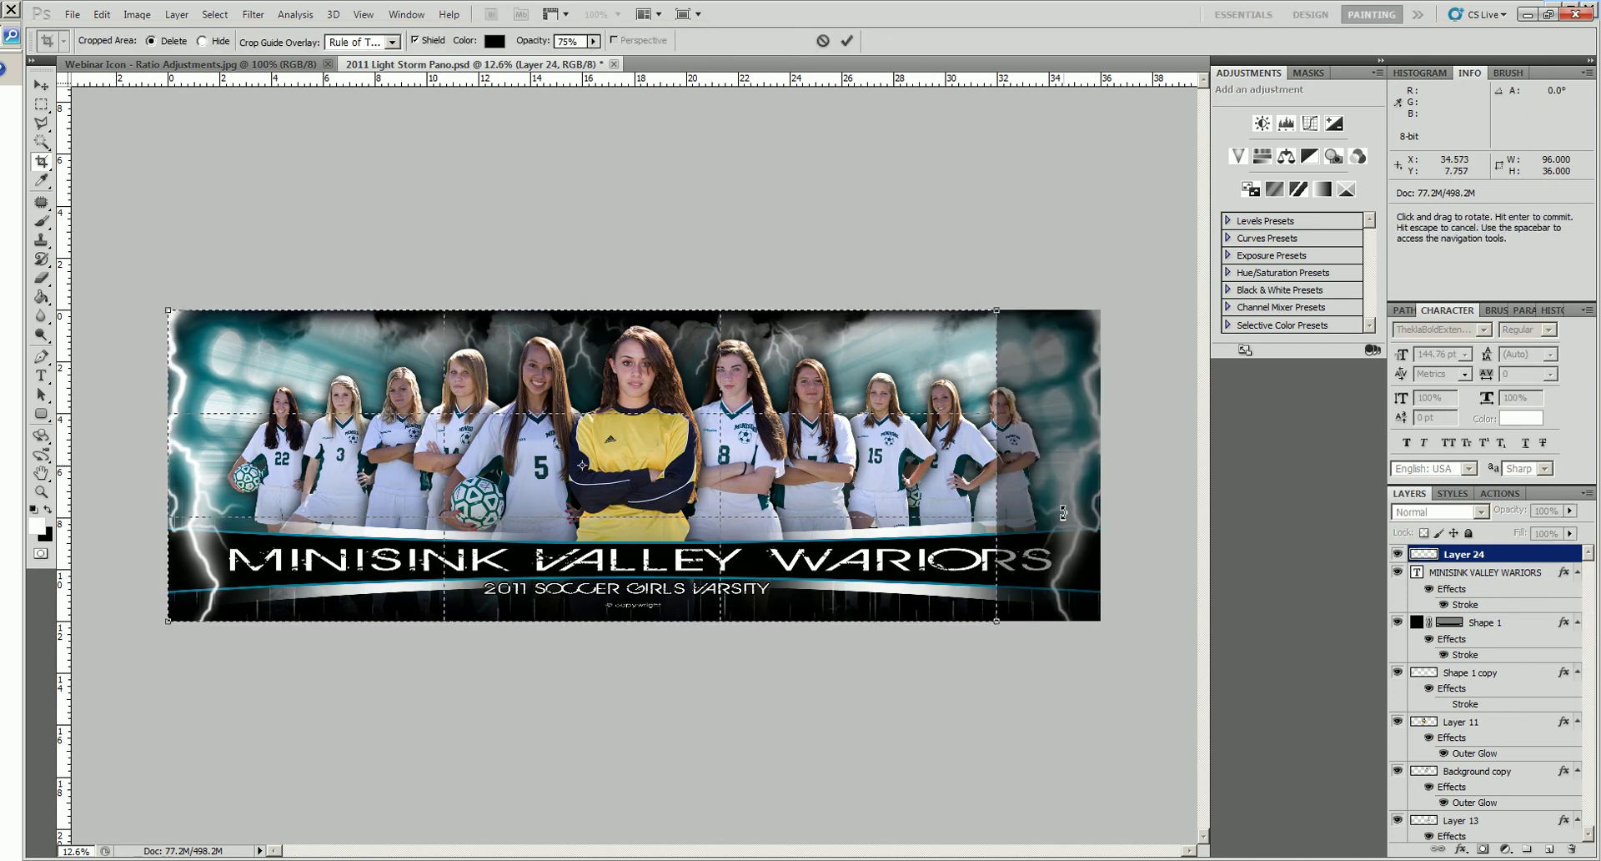
drag(997, 621, 1094, 695)
drag(941, 567, 939, 549)
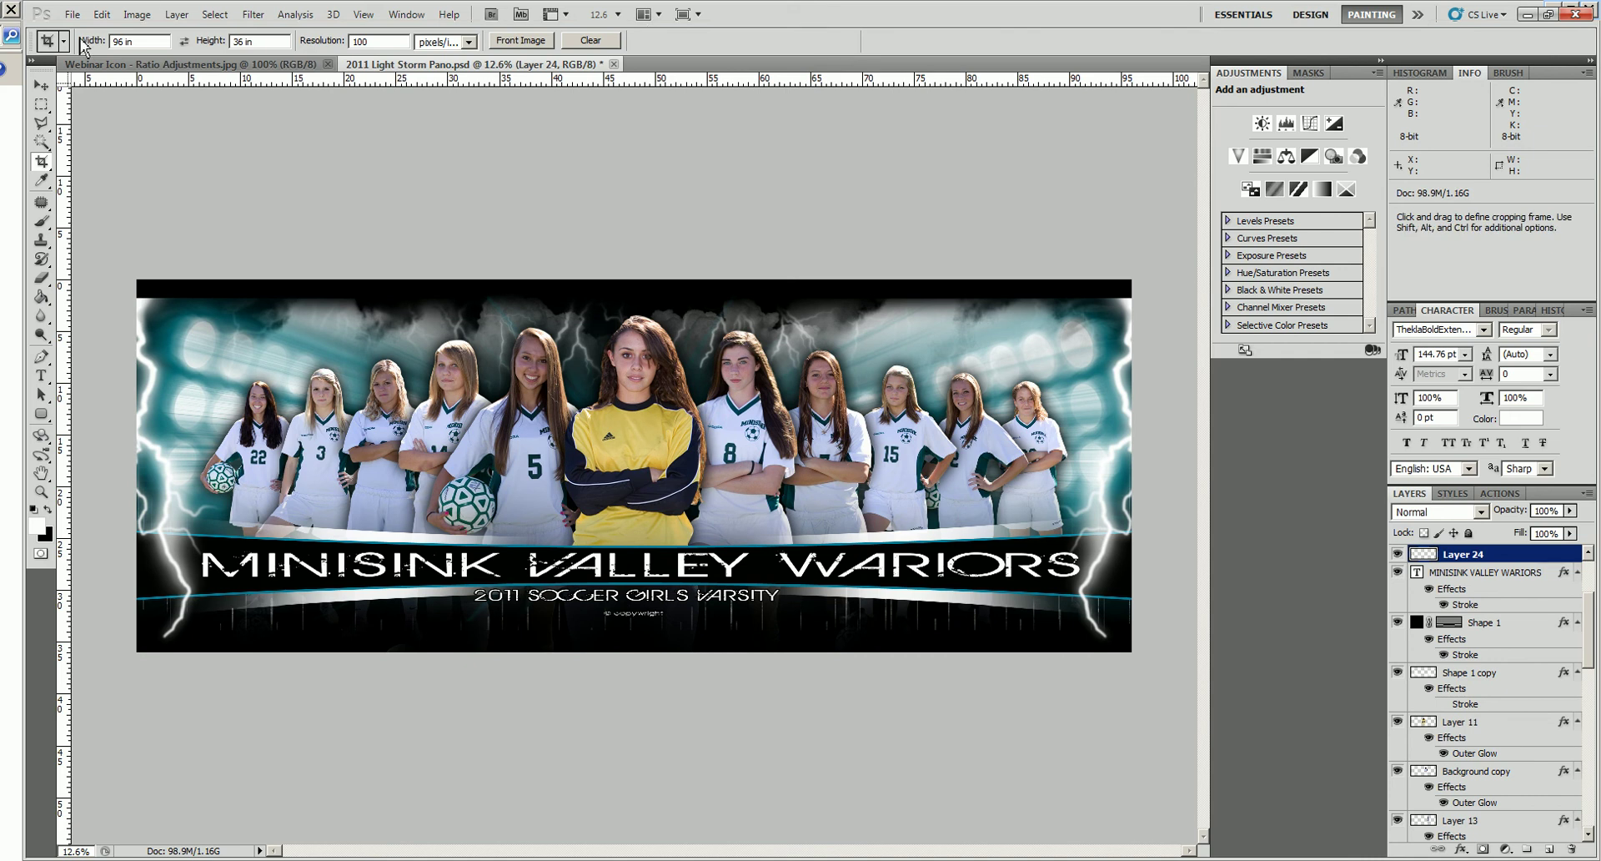
With the Move tool, pick Layer 24 copy and Layer 24, then raise Layer 22 slightly.
click(41, 85)
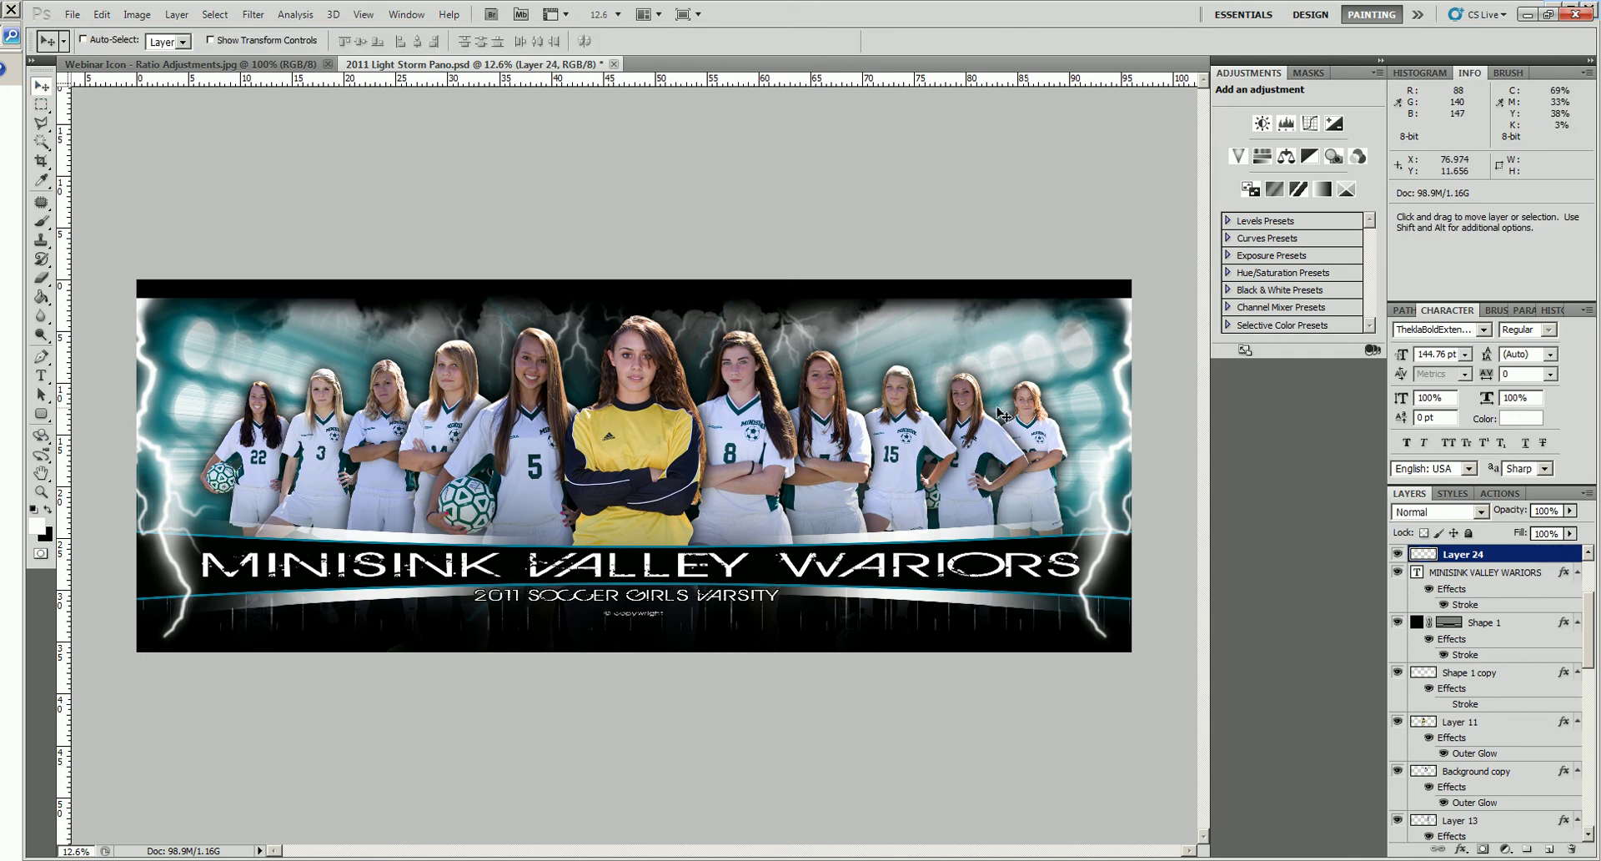
right_click(1129, 343)
click(1151, 355)
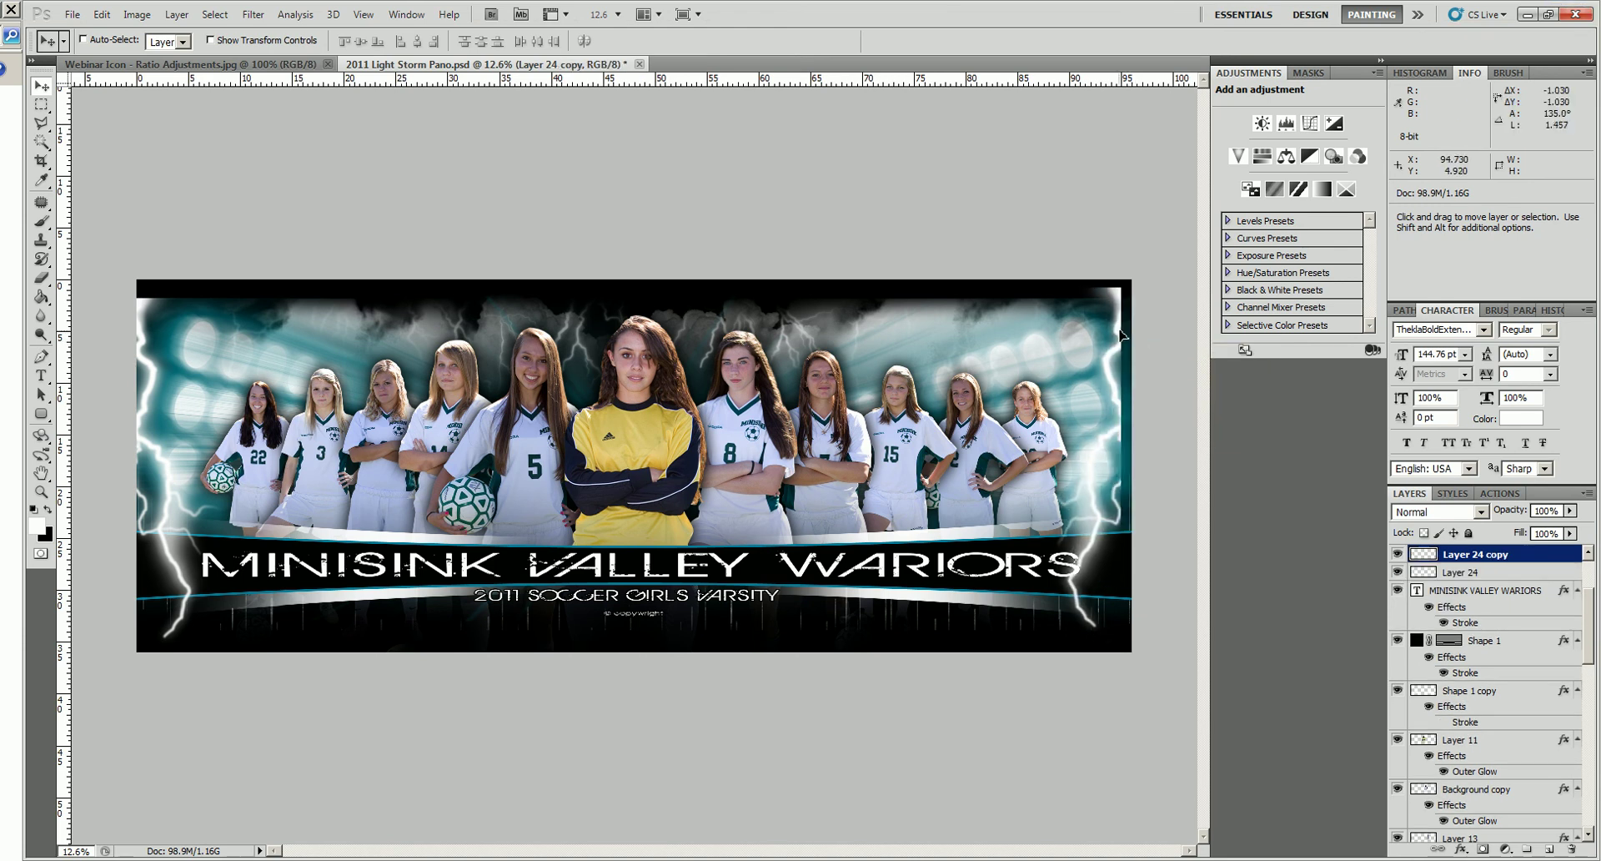
right_click(145, 307)
click(167, 315)
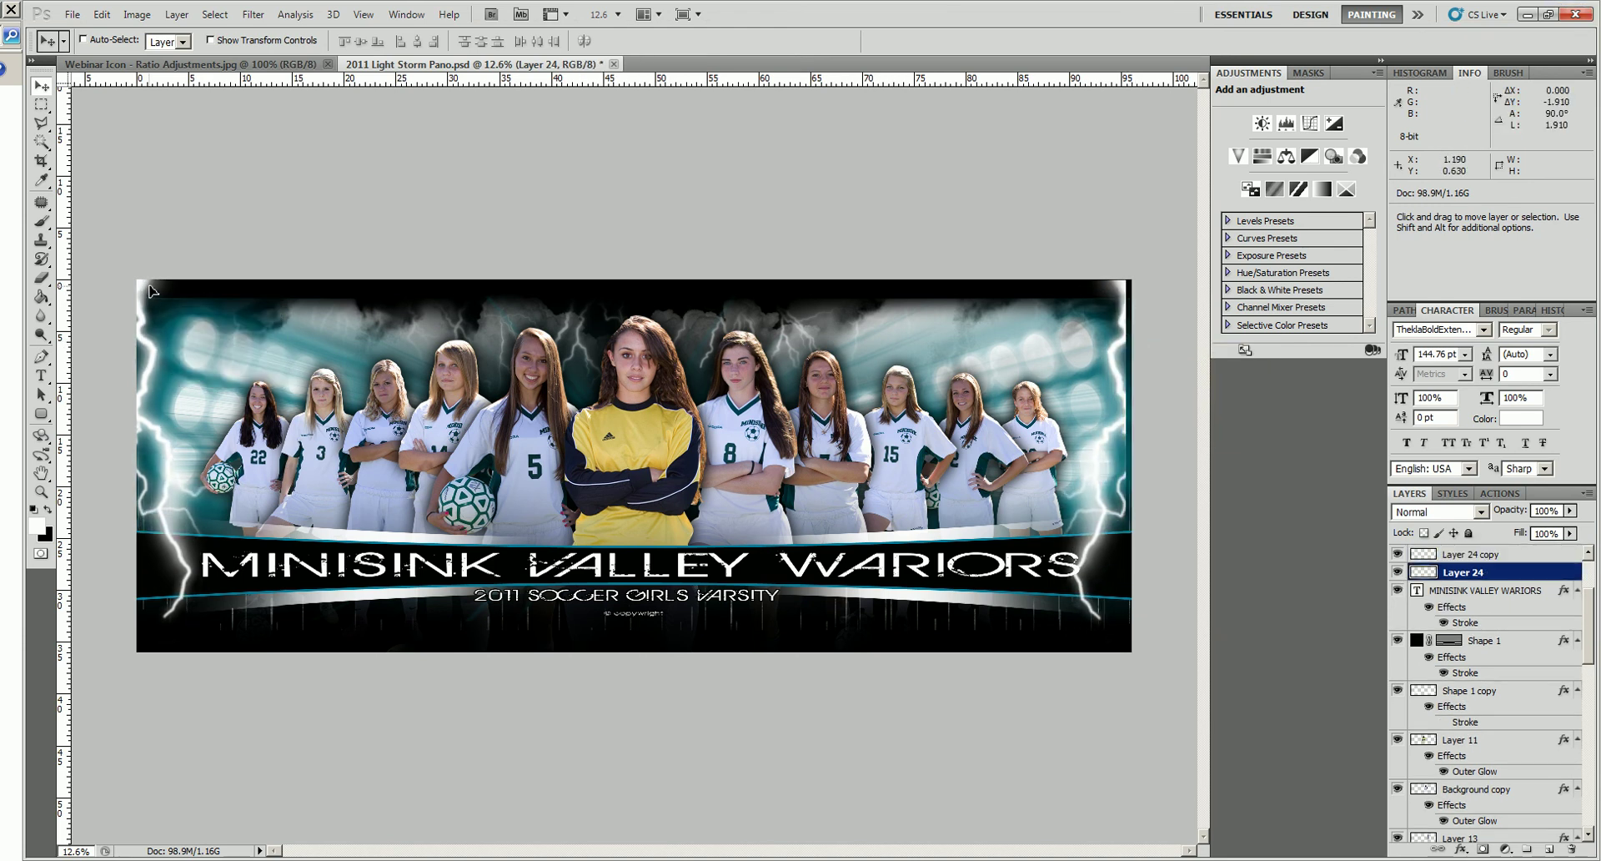
drag(402, 316, 404, 309)
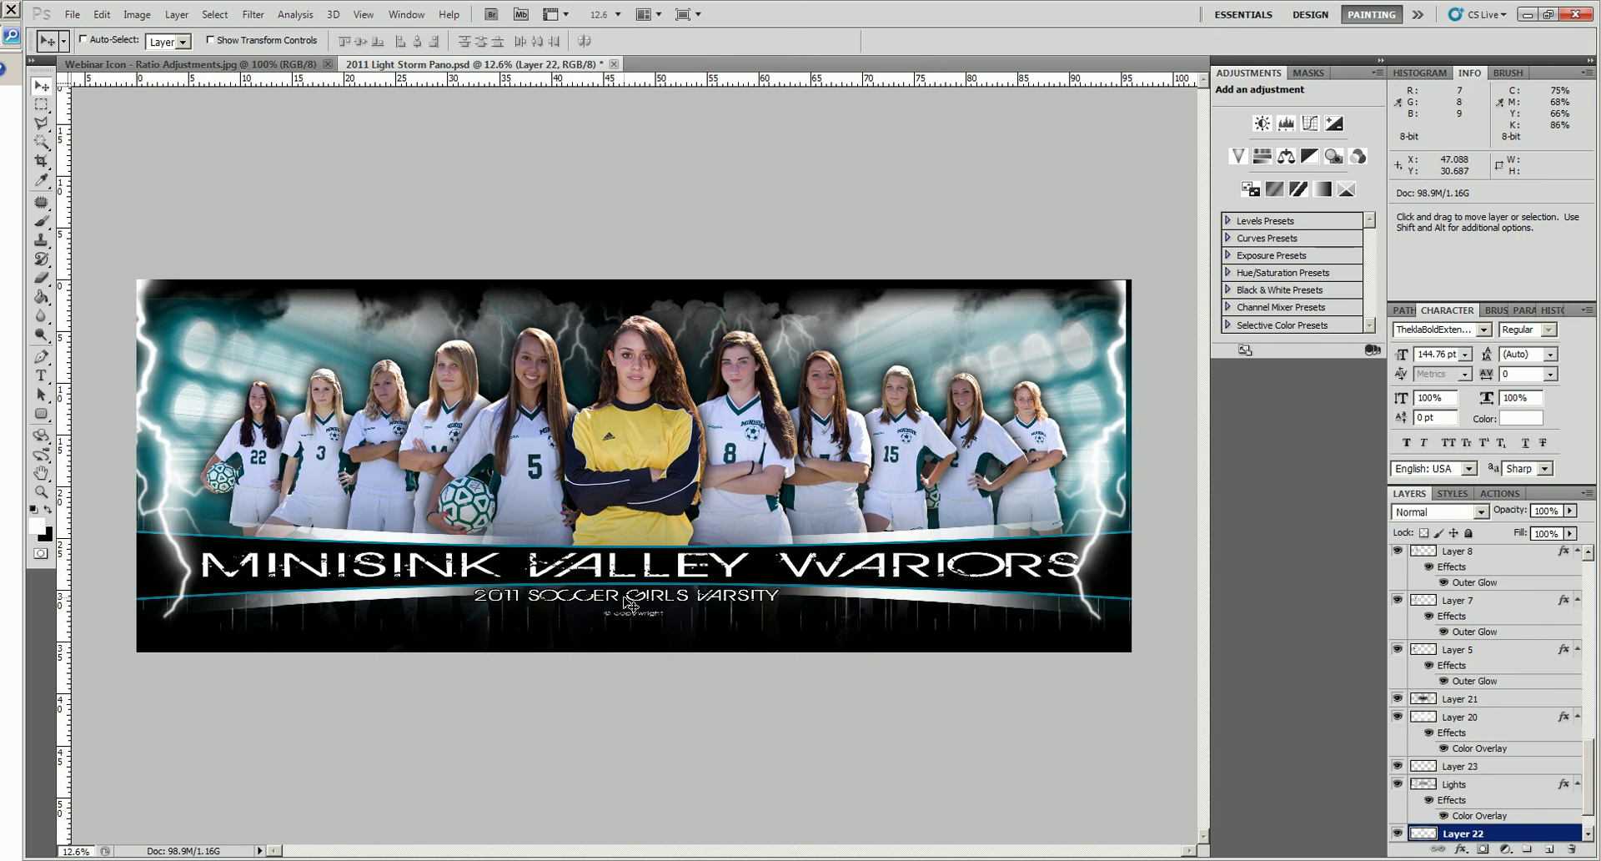
Move Layer 23 lower on the banner.
right_click(849, 613)
click(884, 618)
click(850, 617)
drag(851, 617, 849, 635)
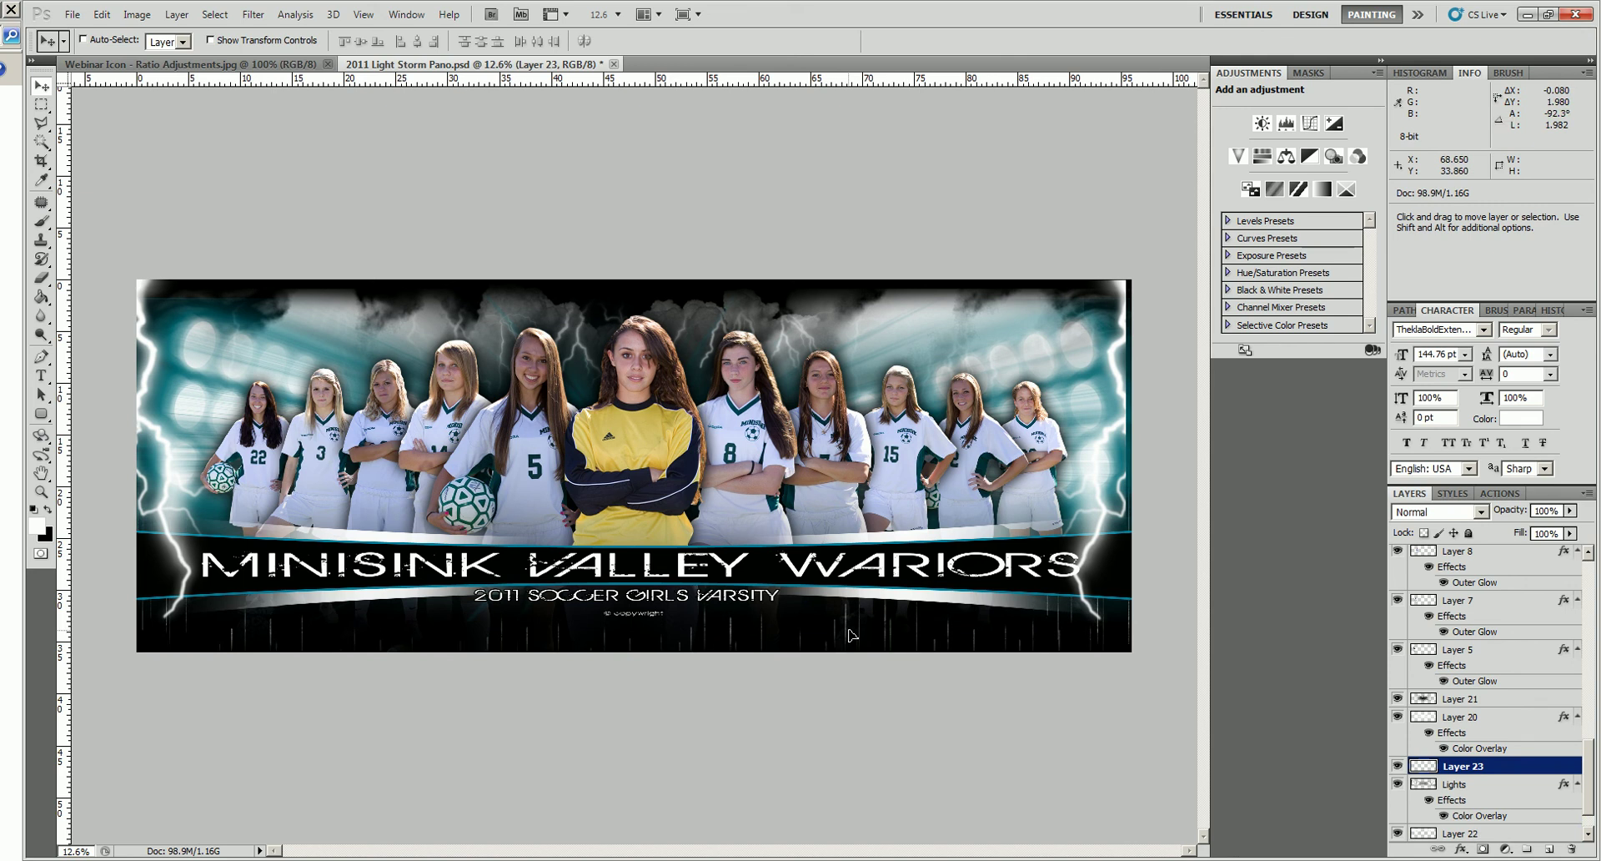
Move the 2011 SOCCER GIRLS VARSITY subtitle and © copyright line lower together.
right_click(713, 605)
click(750, 606)
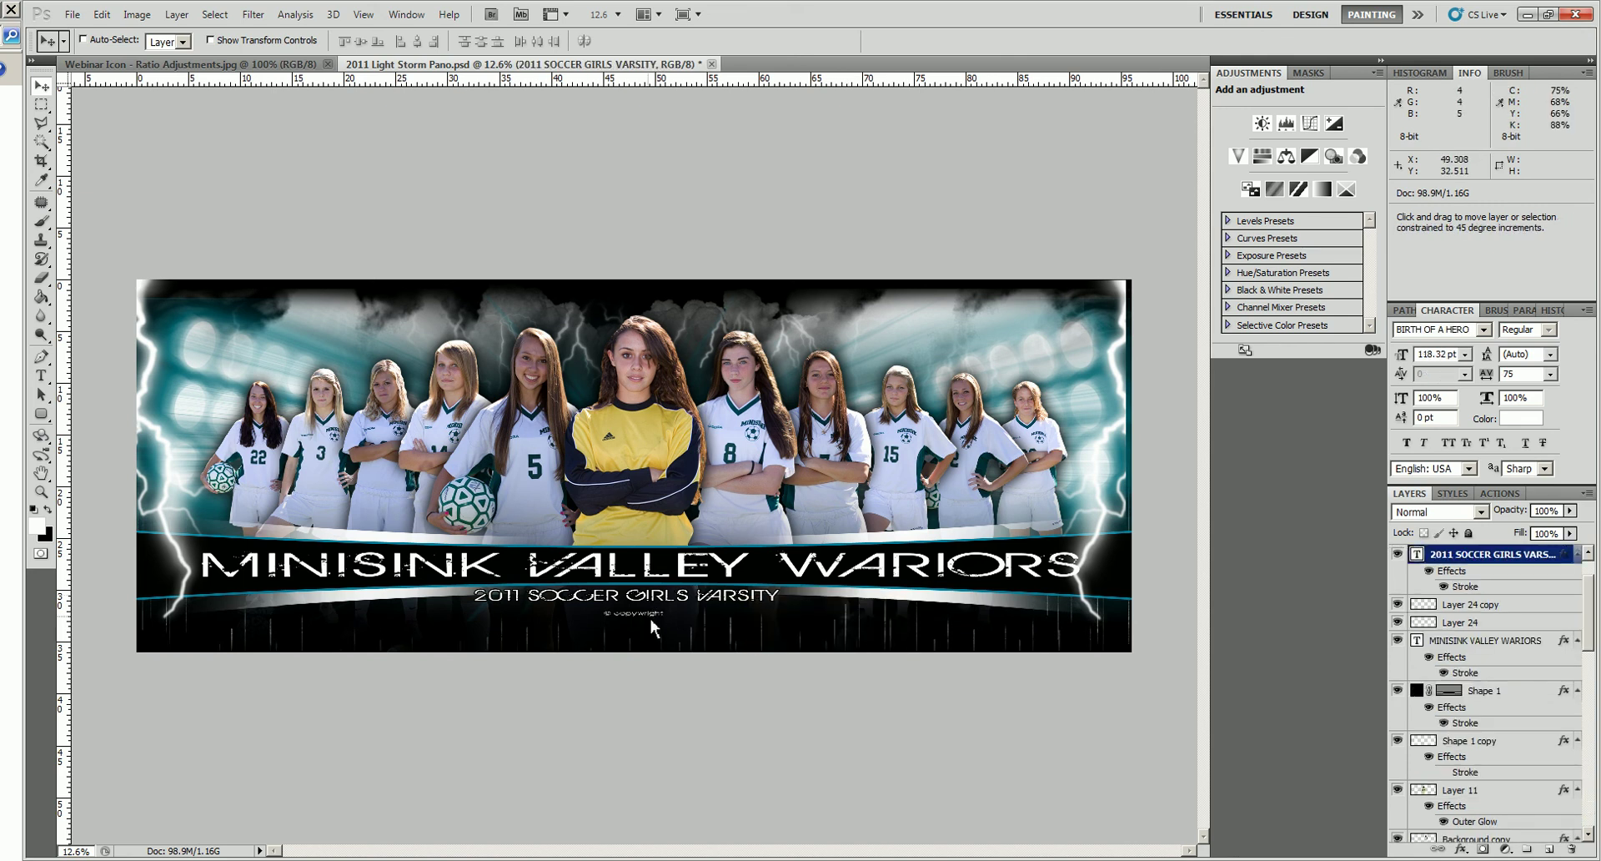
right_click(650, 617)
click(689, 628)
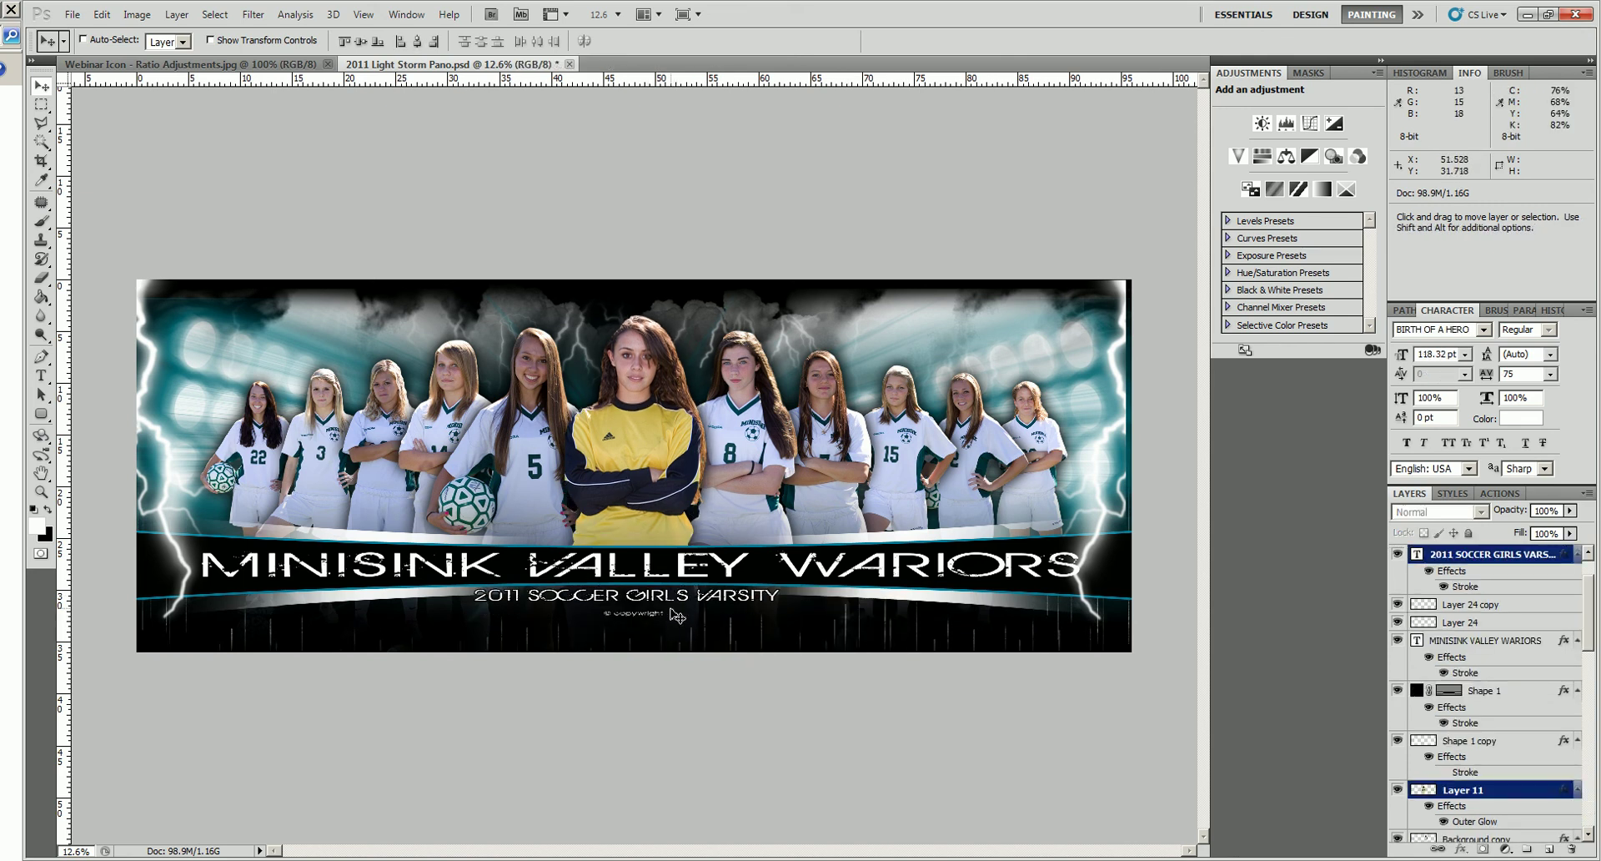
right_click(675, 603)
click(686, 613)
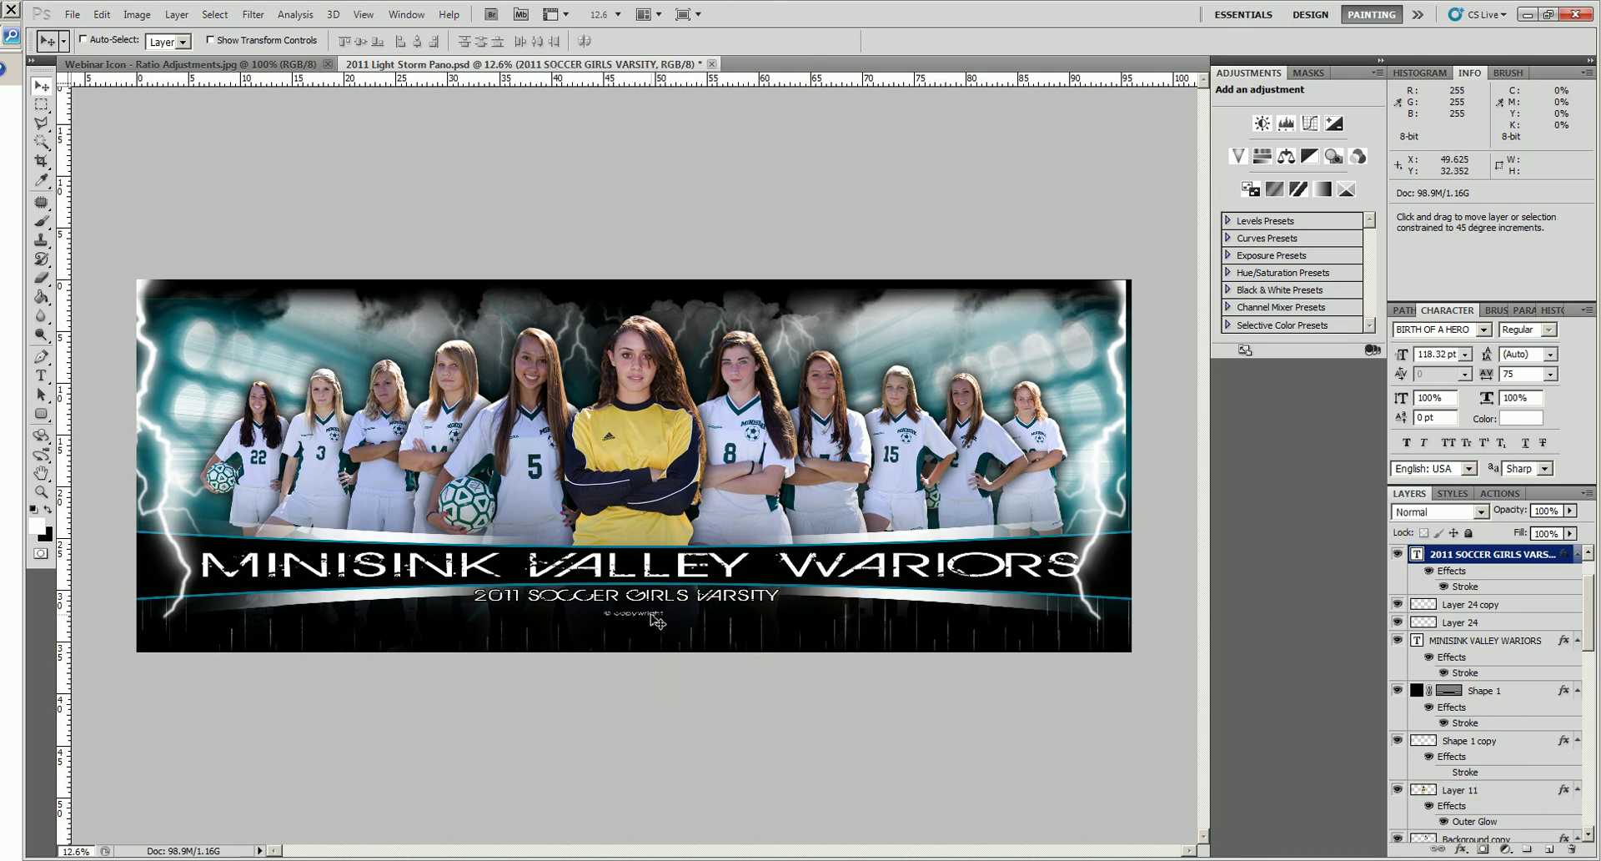
right_click(653, 618)
shift+click(692, 625)
drag(657, 605, 657, 627)
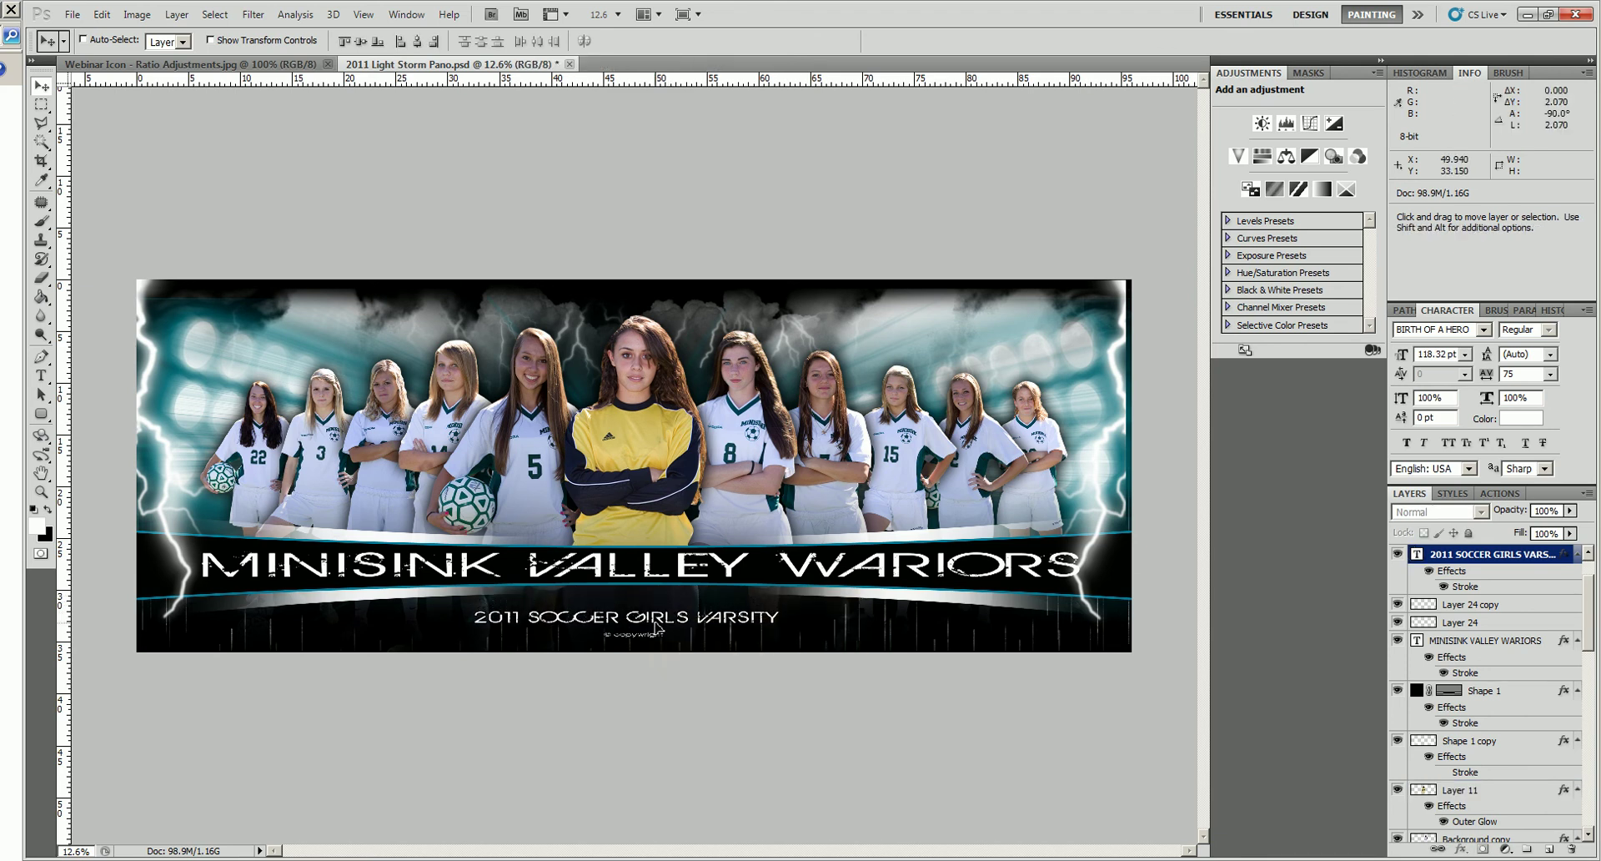
Shift the MINISINK VALLEY WARIORS title with Shape 1 and Shape 1 copy bars down slightly.
right_click(761, 577)
click(785, 588)
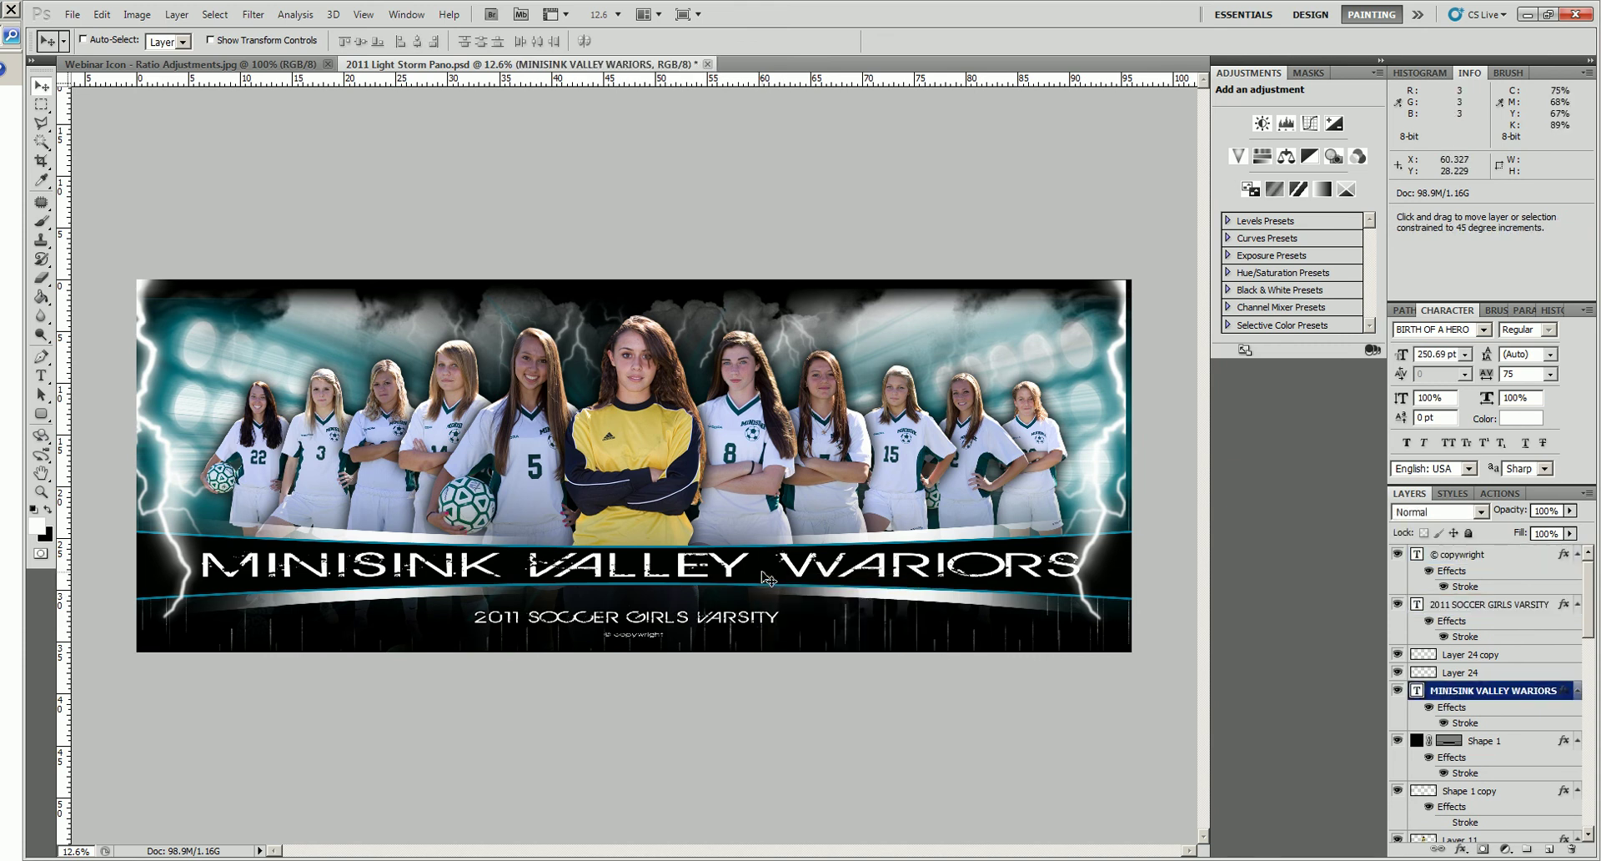
right_click(762, 575)
shift+click(792, 602)
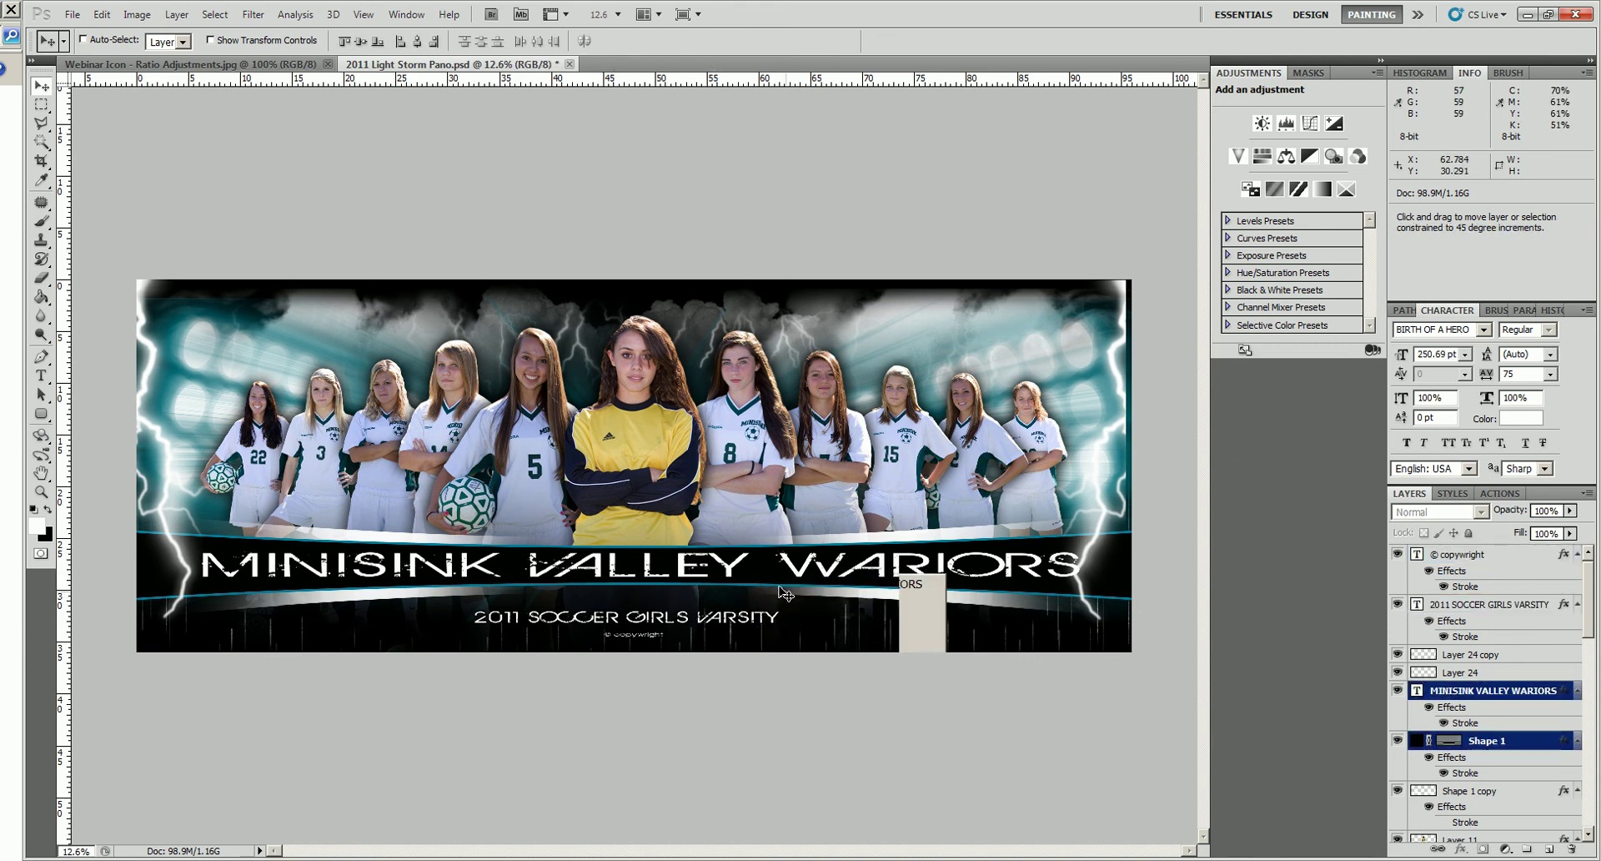
right_click(944, 598)
shift+click(968, 609)
drag(903, 584, 903, 602)
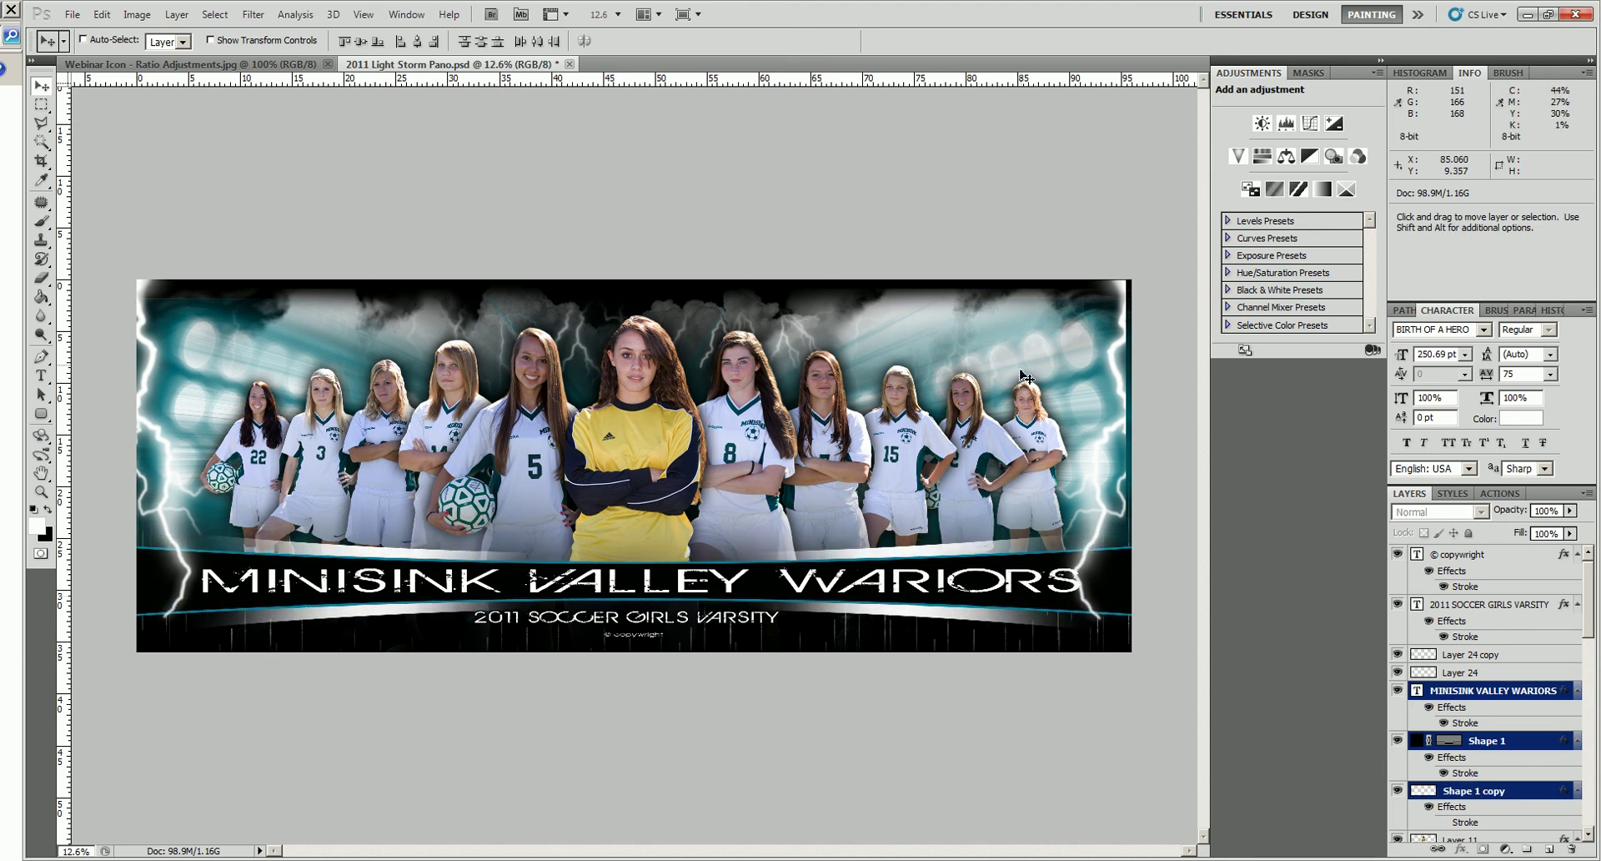
right_click(1035, 348)
Free-transform the Lights layer taller toward the top, commit it, then select Layer 24 copy.
click(1052, 356)
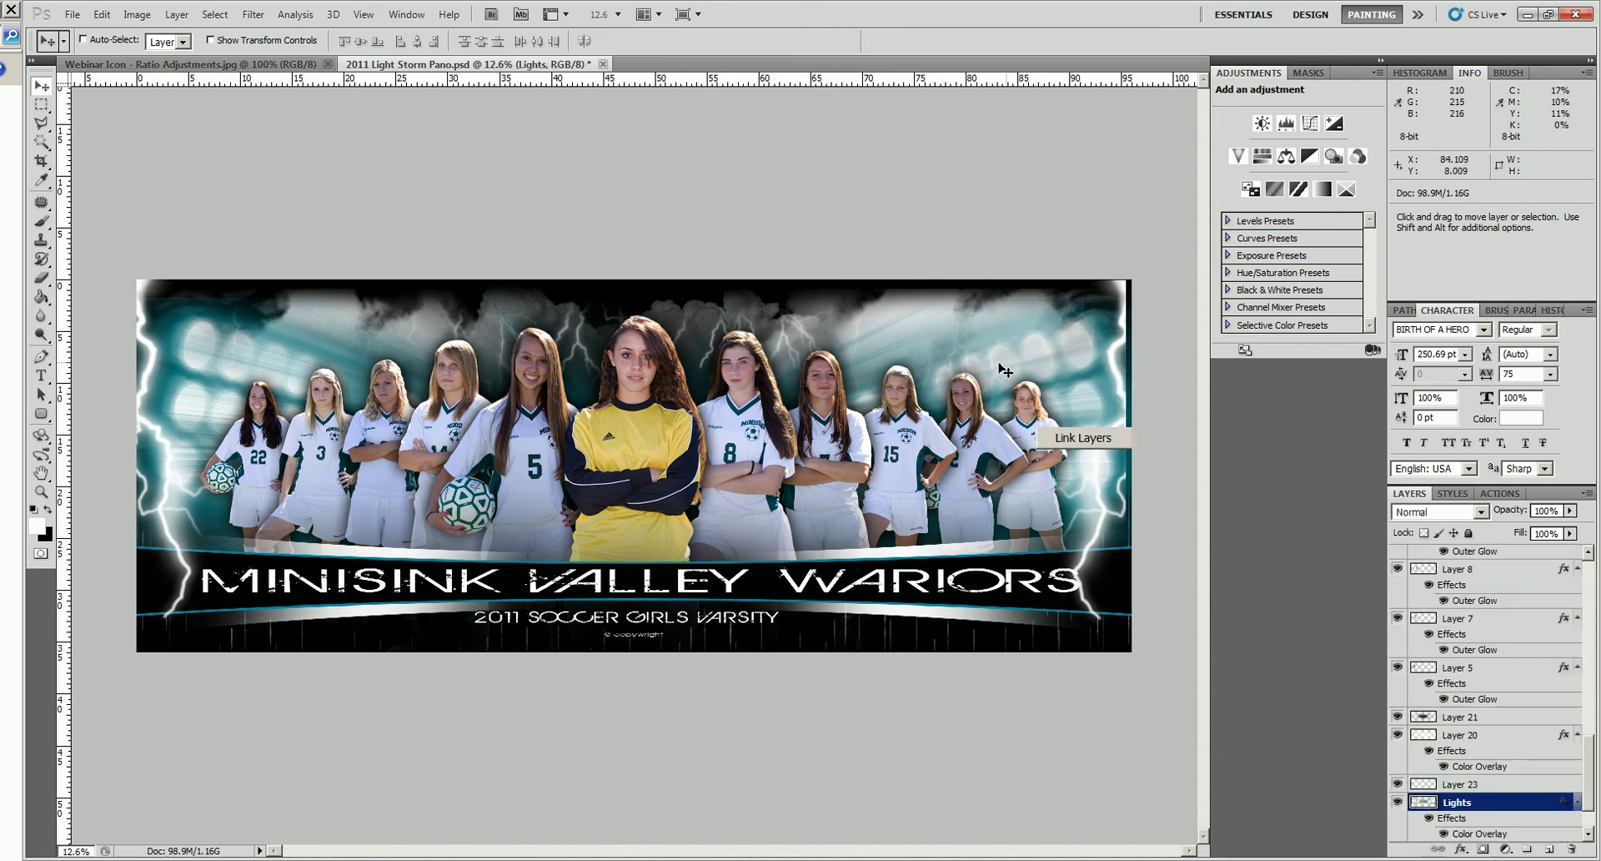
key(ctrl+t)
drag(642, 301, 648, 265)
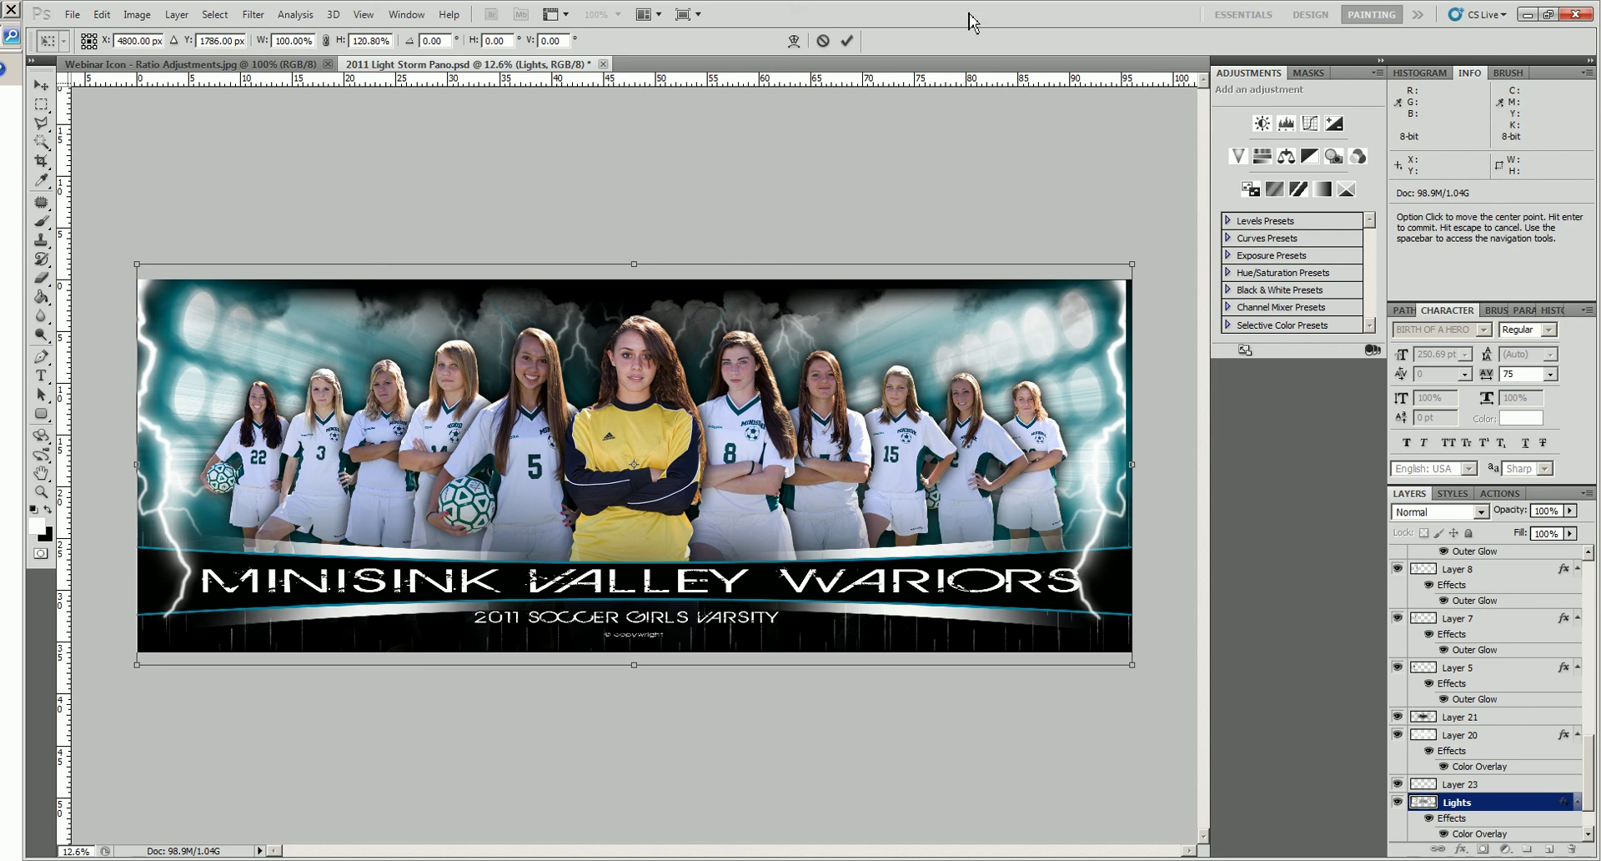
click(846, 40)
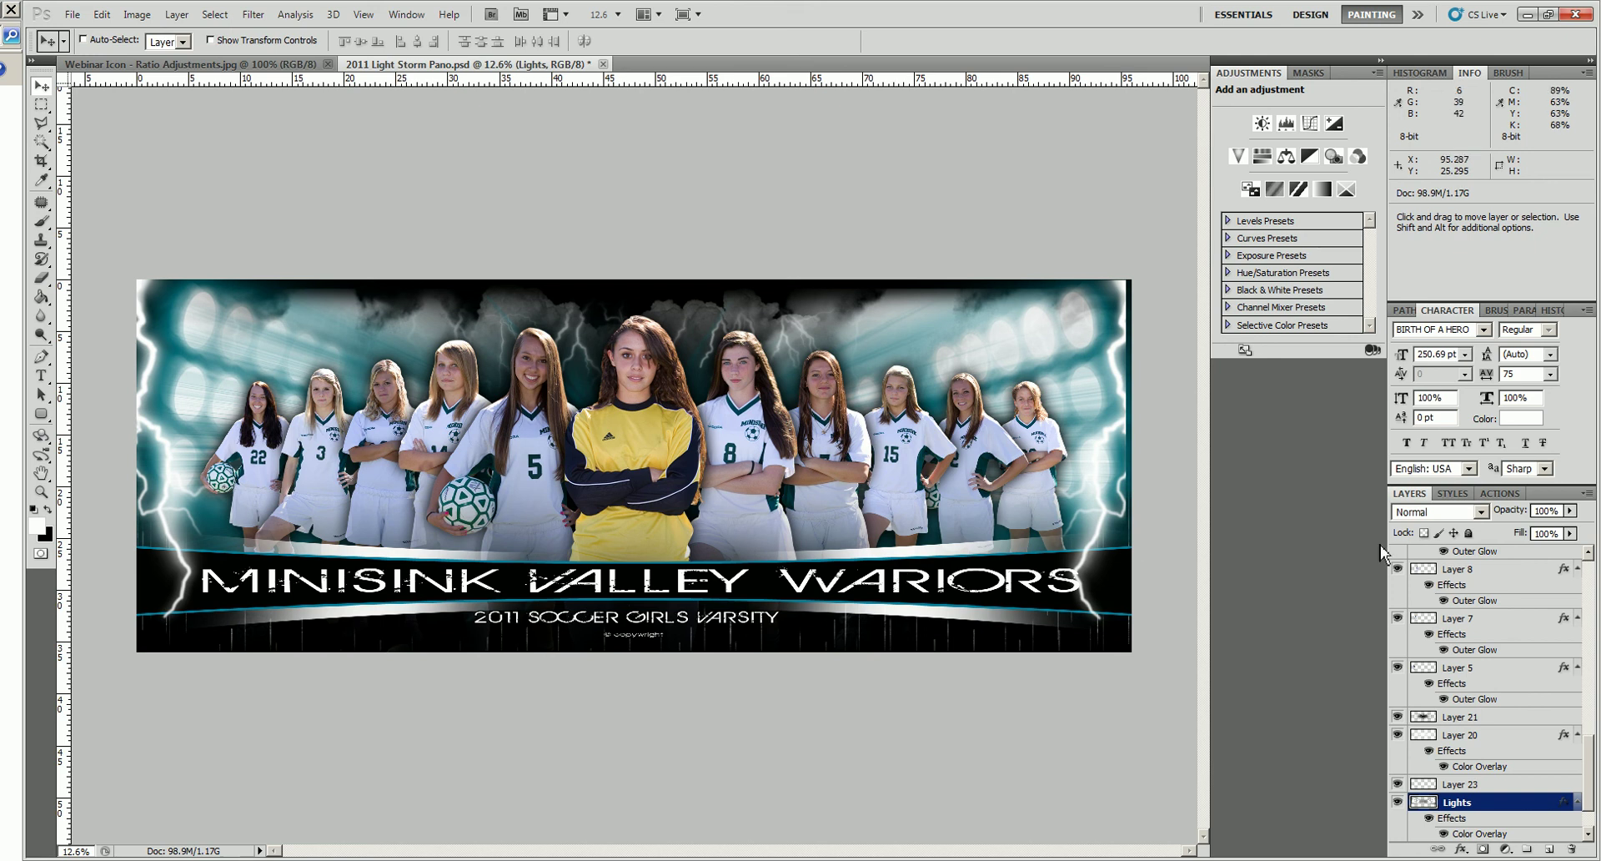
right_click(1126, 354)
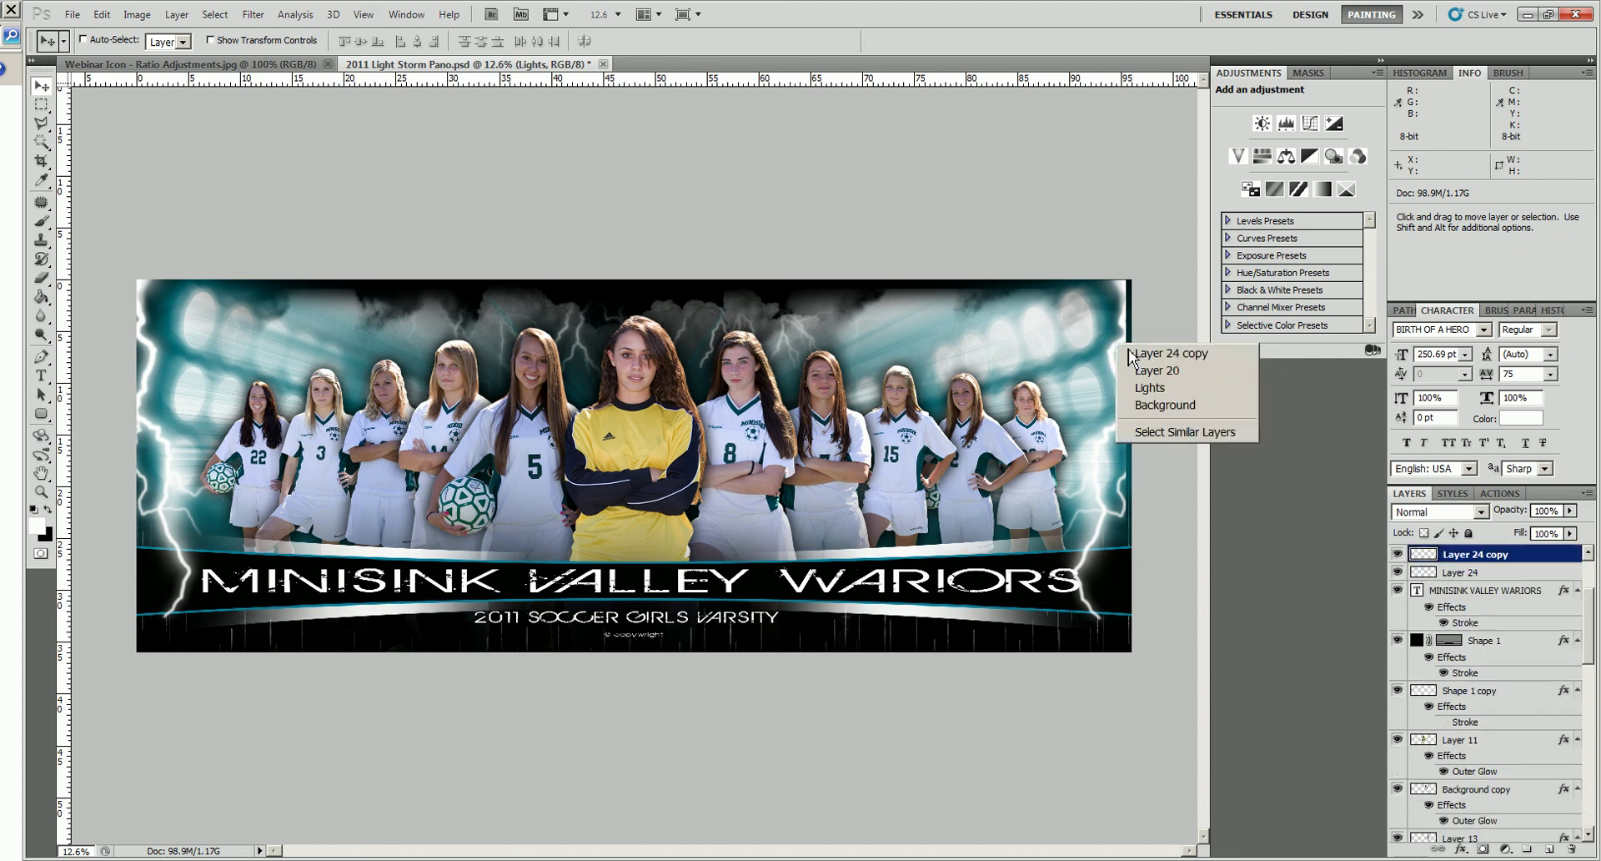
click(1131, 349)
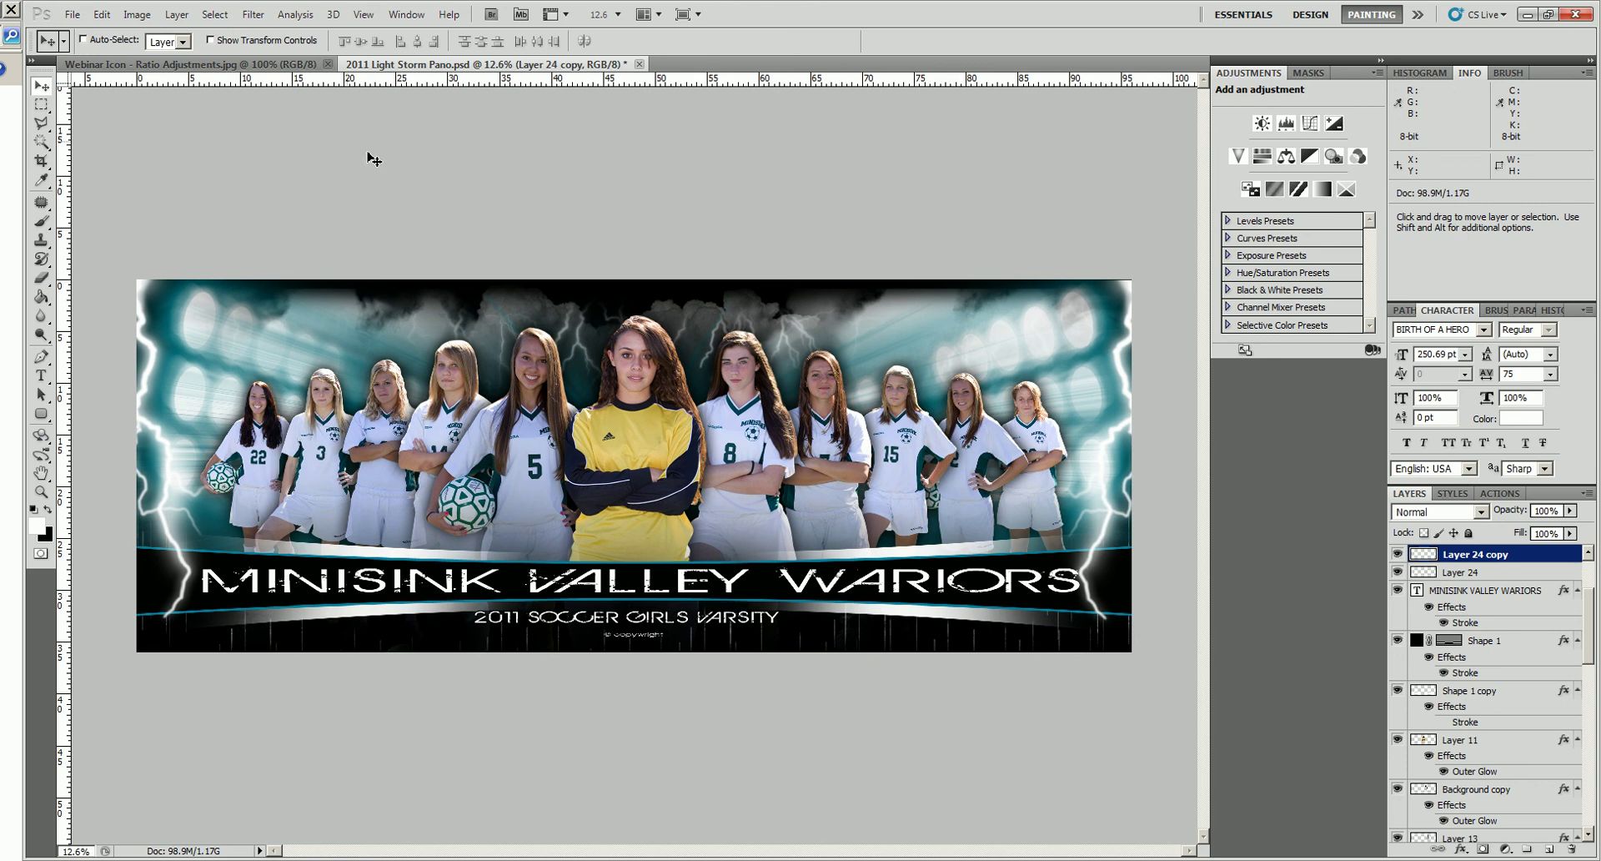
Show the Webinar Icon - Ratio Adjustments.jpg title graphic, RATIO ADJUSTMENT FOR PSD TEMPLATES.
click(250, 65)
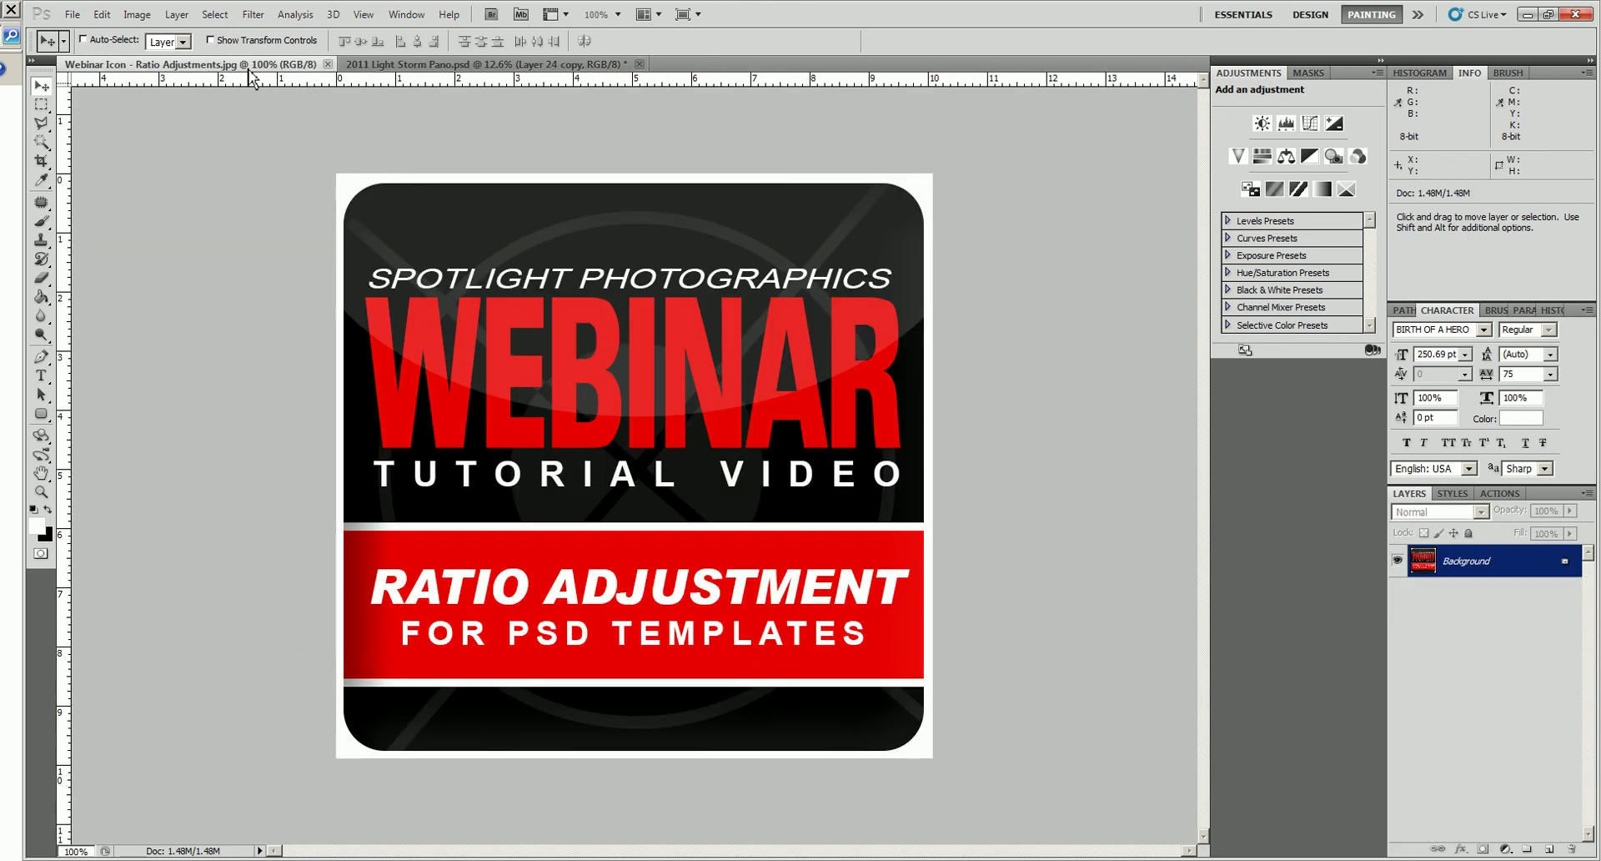